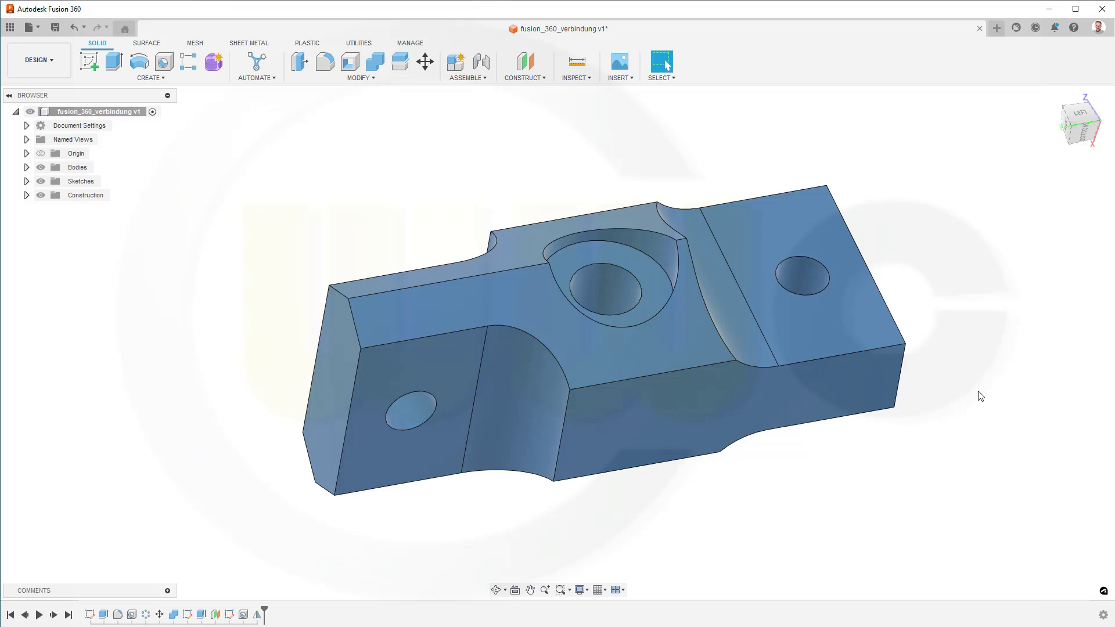
Switch to the empty untitled design and start a sketch on the vertical YZ plane.
{"action": "middle_click_drag", "start_coordinate": [978, 388], "coordinate": [800, 381], "text": "shift"}
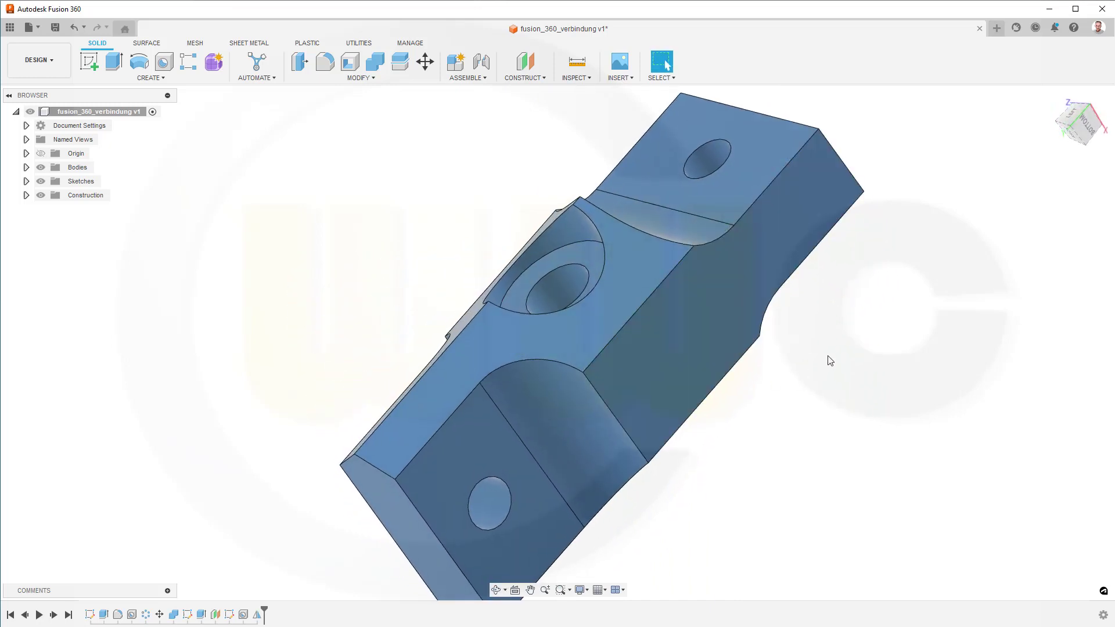
{"action": "key", "text": "alt+Tab"}
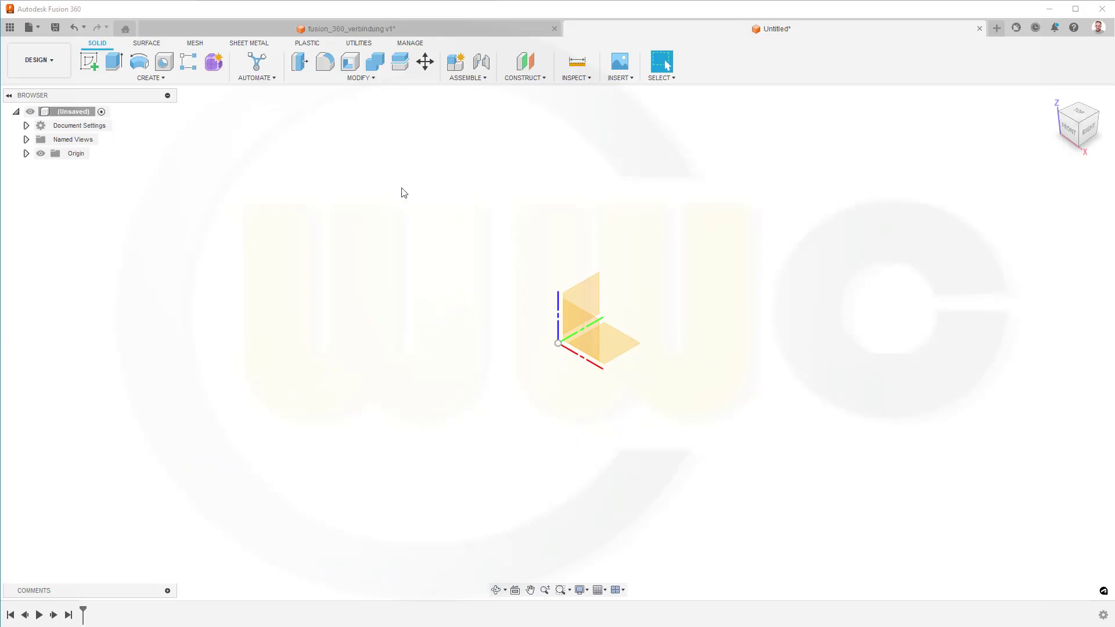
{"action": "left_click", "coordinate": [90, 61]}
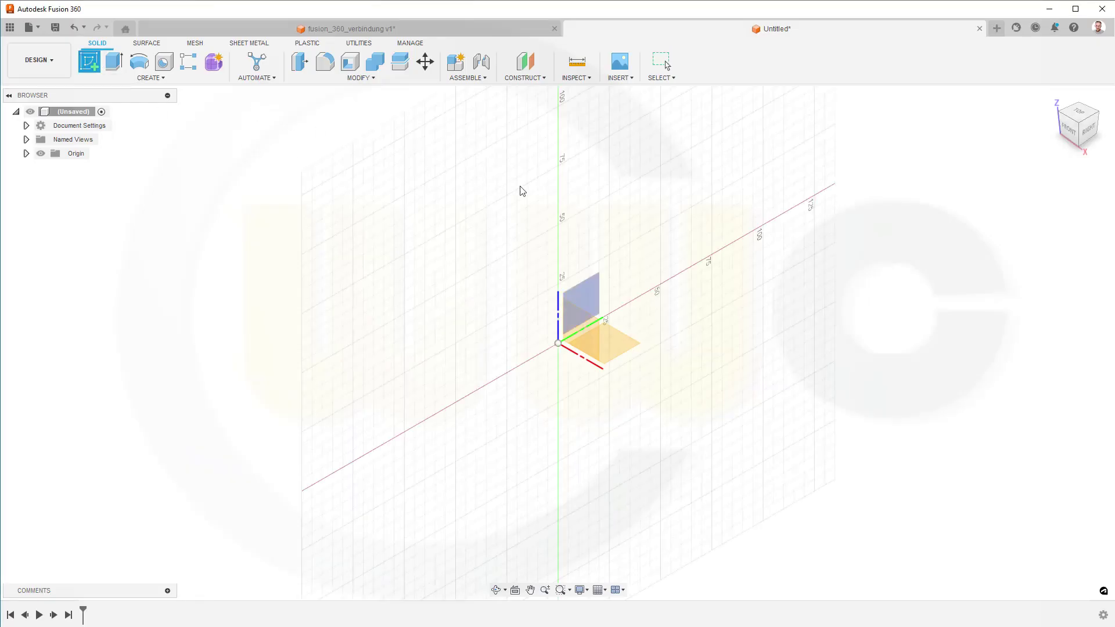
{"action": "left_click", "coordinate": [587, 288]}
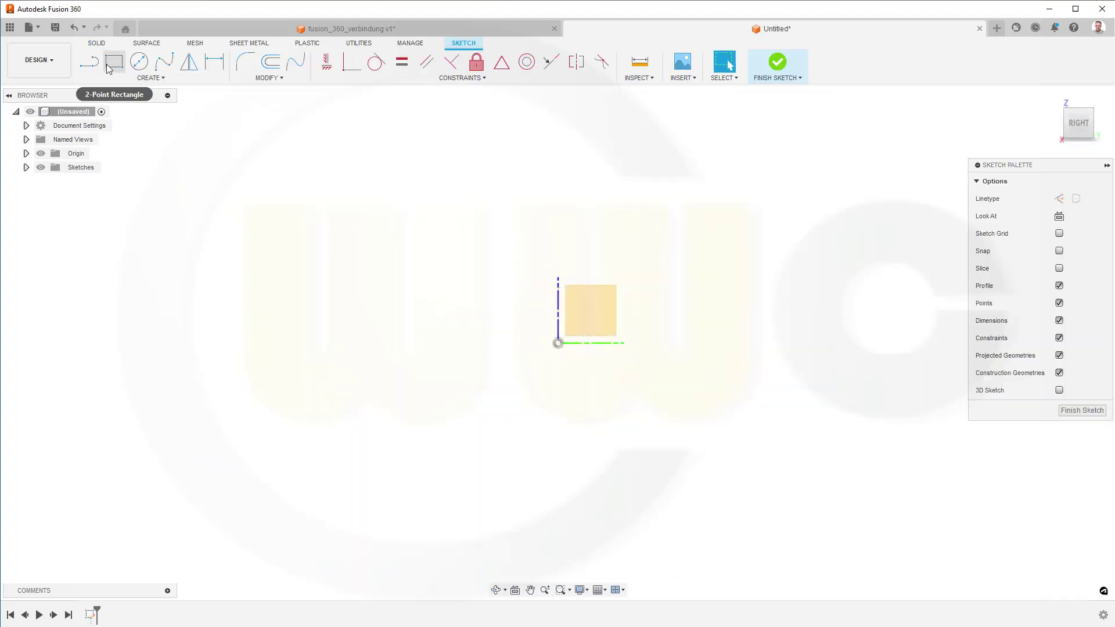
Sketch a rectangle about 131 by 70 mm around the origin and a smaller rectangle about 31 mm high overlapping its right edge.
{"action": "left_click", "coordinate": [114, 62]}
{"action": "left_click", "coordinate": [366, 235]}
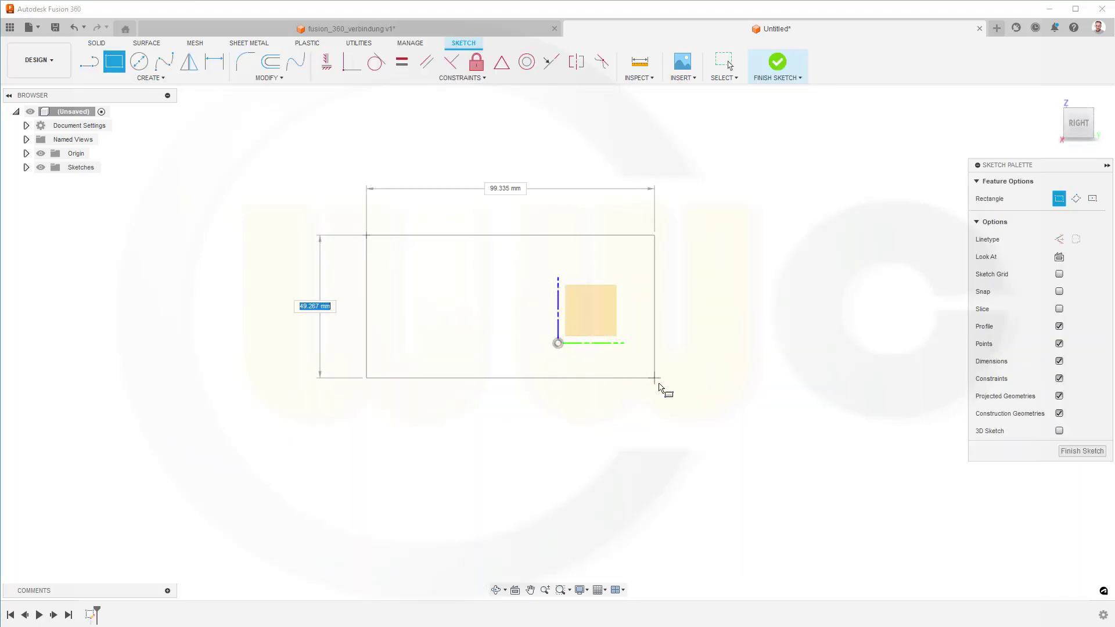
{"action": "left_click", "coordinate": [745, 438]}
{"action": "left_click", "coordinate": [662, 293]}
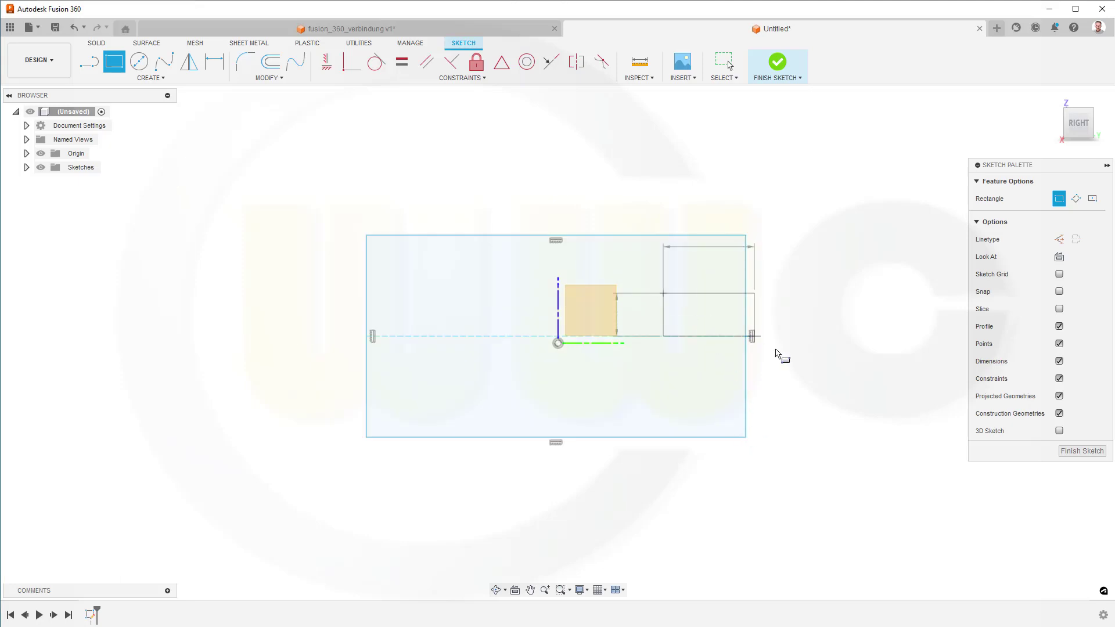
{"action": "left_click", "coordinate": [876, 382]}
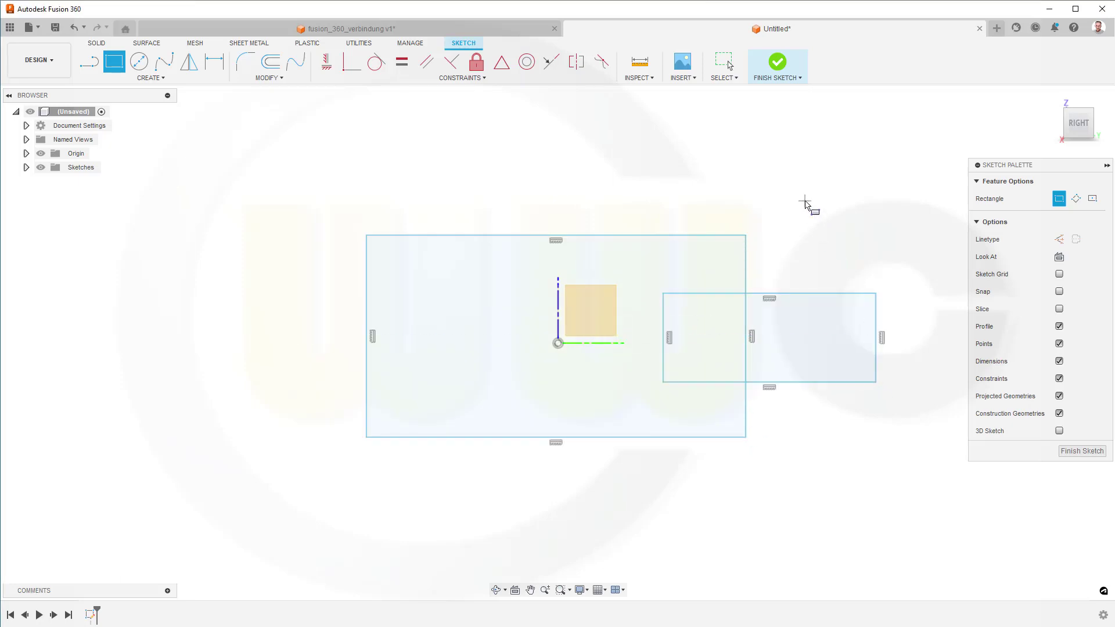
{"action": "key", "text": "Escape"}
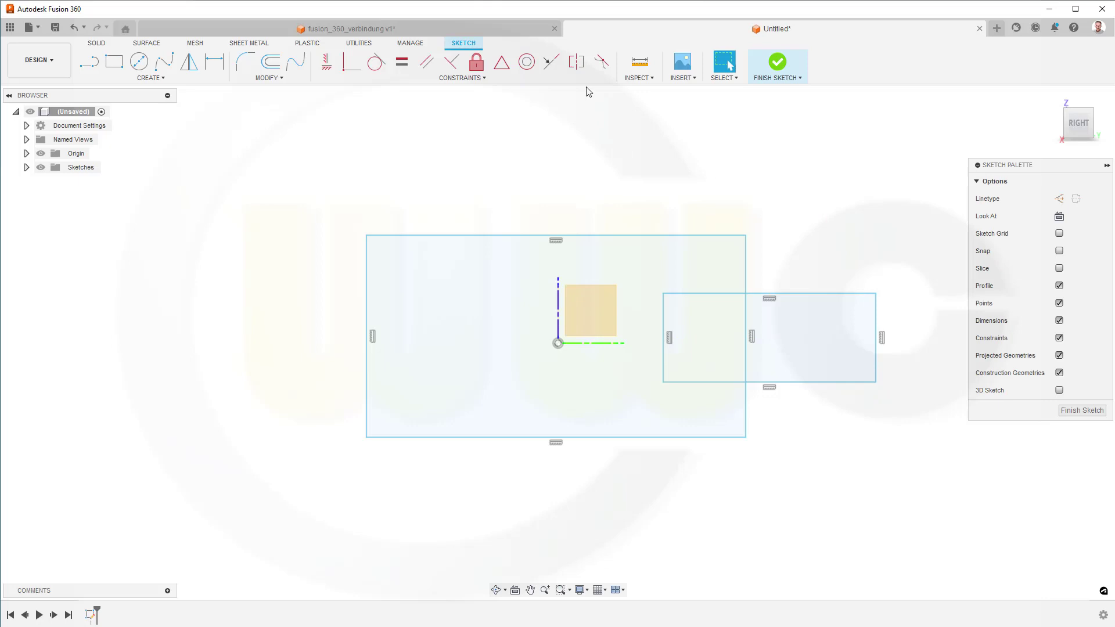
Make the upper and lower edges of both rectangles symmetric about the horizontal Y axis.
{"action": "left_click", "coordinate": [576, 62]}
{"action": "left_click", "coordinate": [814, 293]}
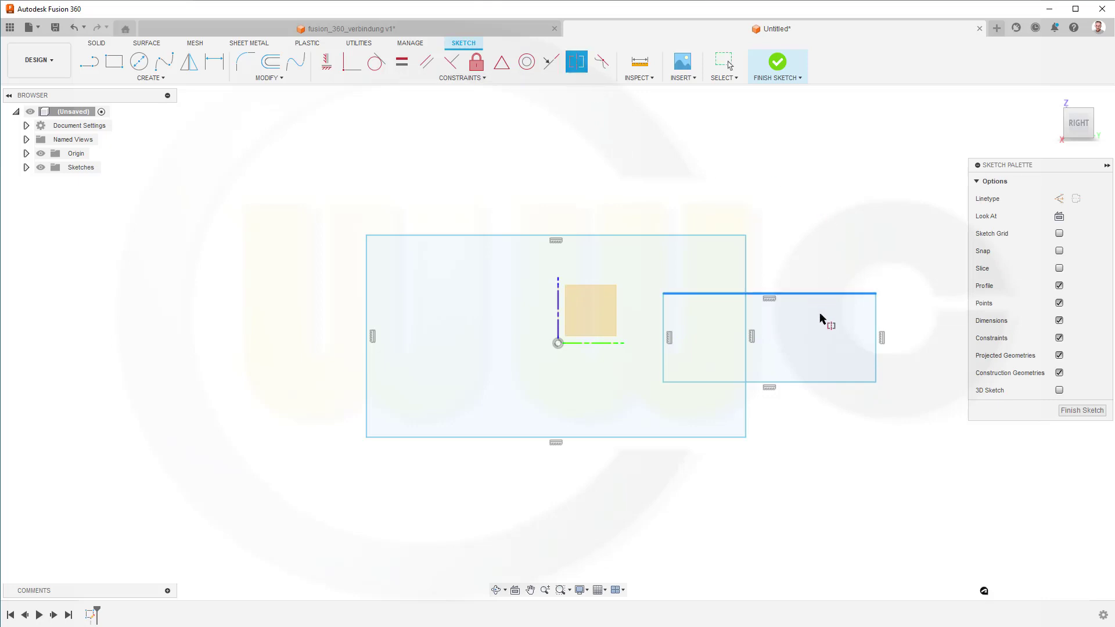
{"action": "left_click", "coordinate": [810, 382]}
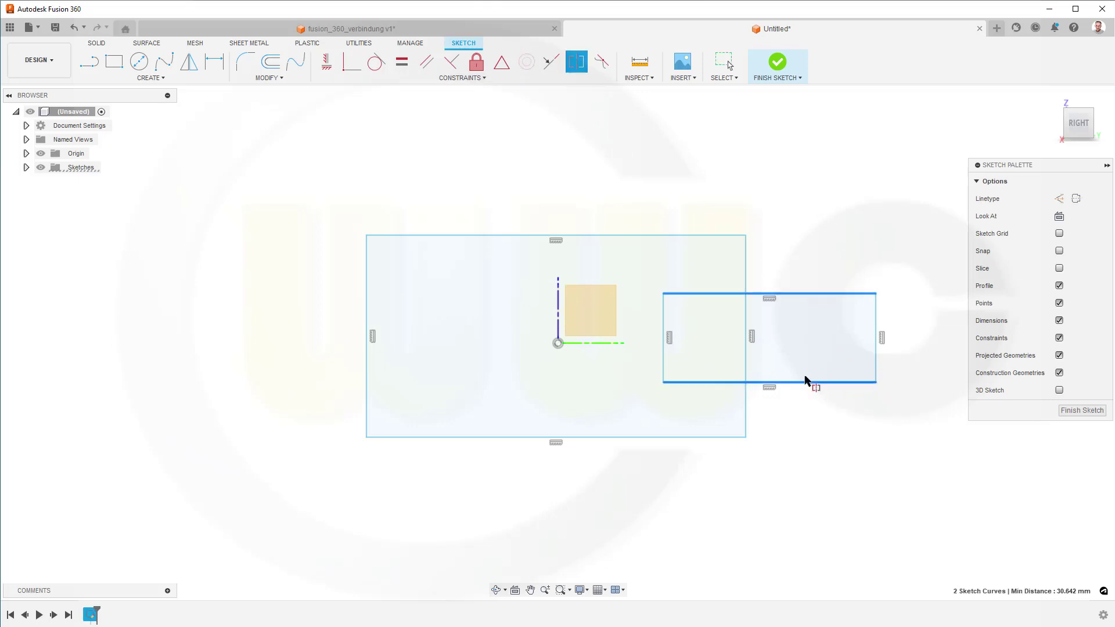
{"action": "left_click", "coordinate": [614, 345]}
{"action": "left_click", "coordinate": [613, 235]}
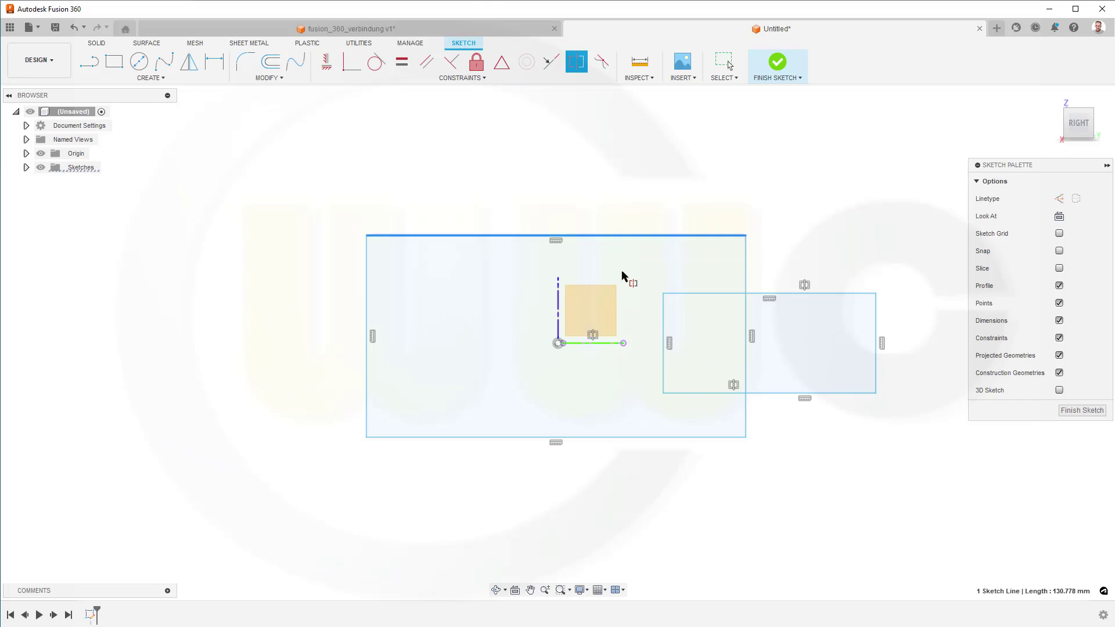
{"action": "left_click", "coordinate": [629, 437]}
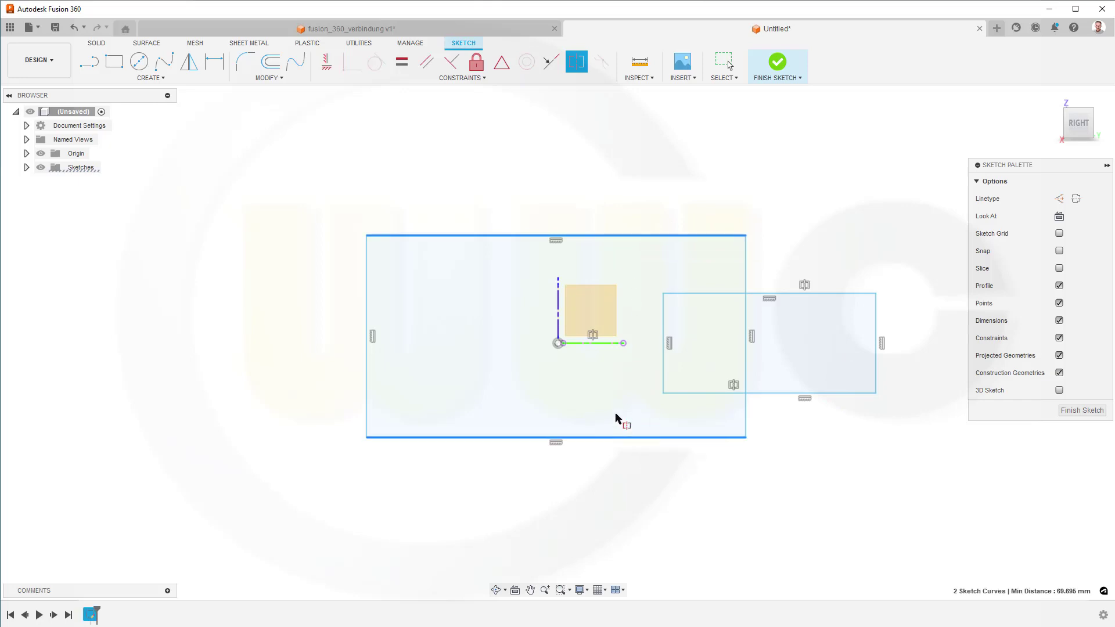
{"action": "left_click", "coordinate": [606, 347]}
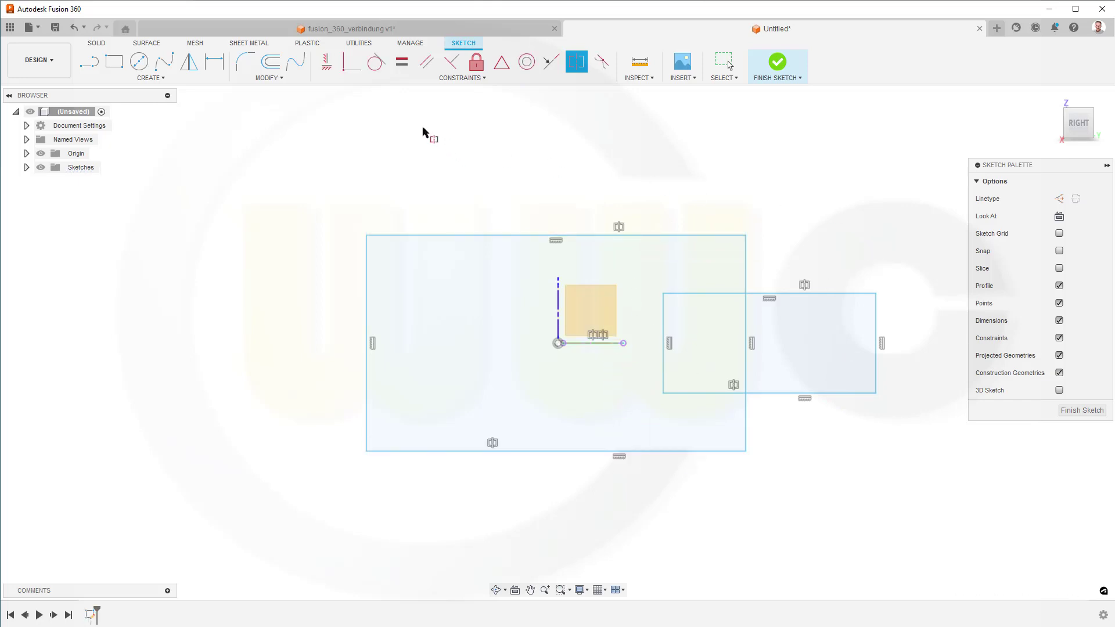
Dimension the height of the small rectangle to 20 mm.
{"action": "left_click", "coordinate": [215, 61]}
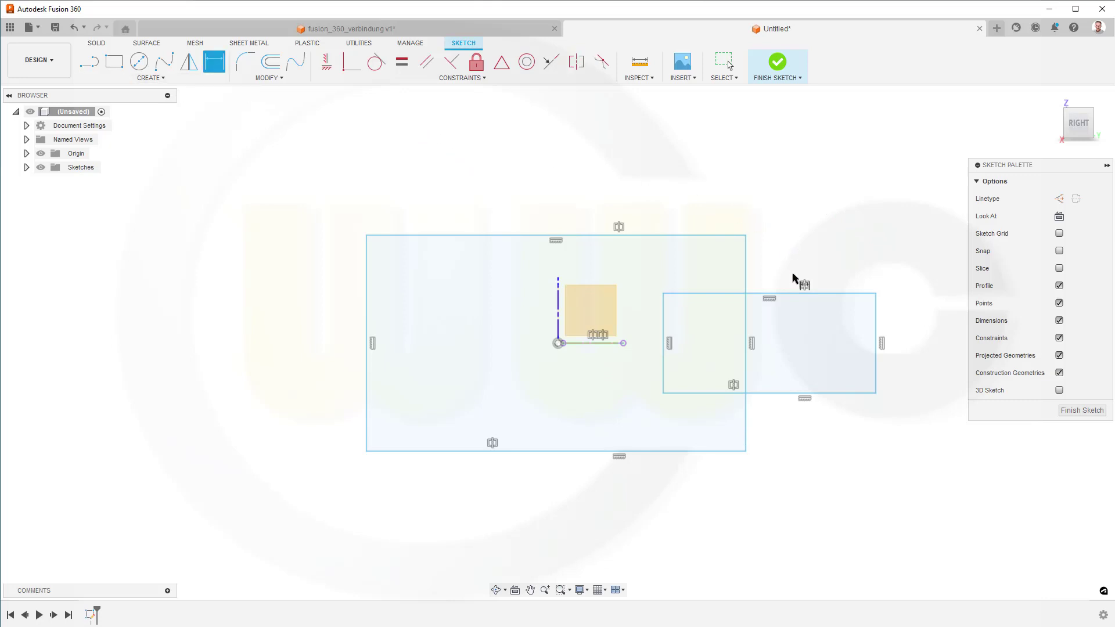
{"action": "left_click", "coordinate": [829, 295]}
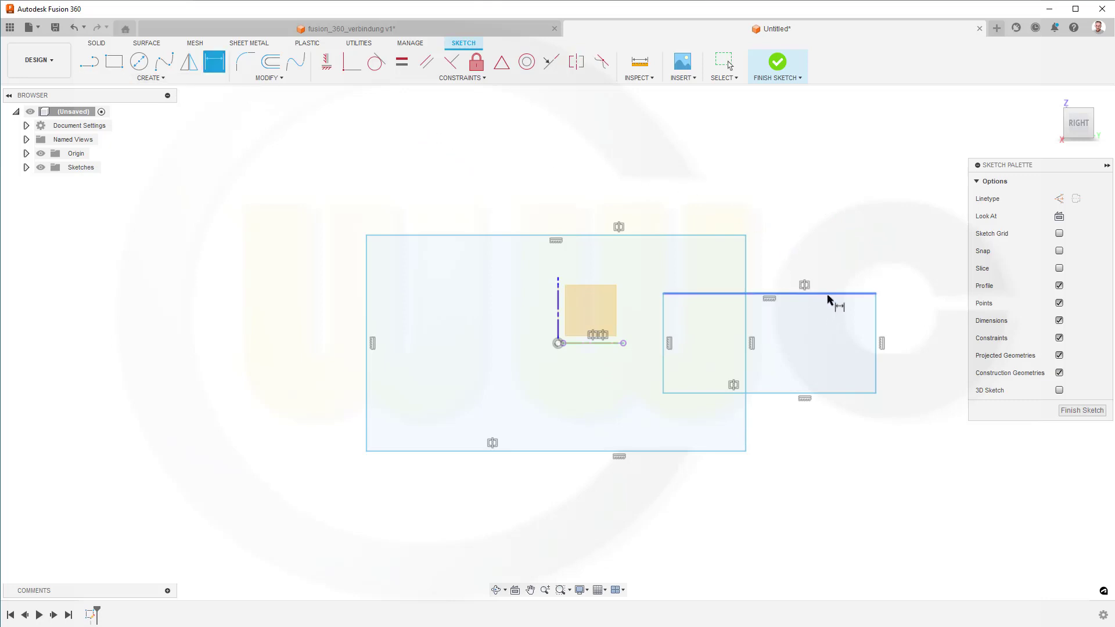
{"action": "left_click", "coordinate": [847, 394]}
{"action": "left_click", "coordinate": [925, 349]}
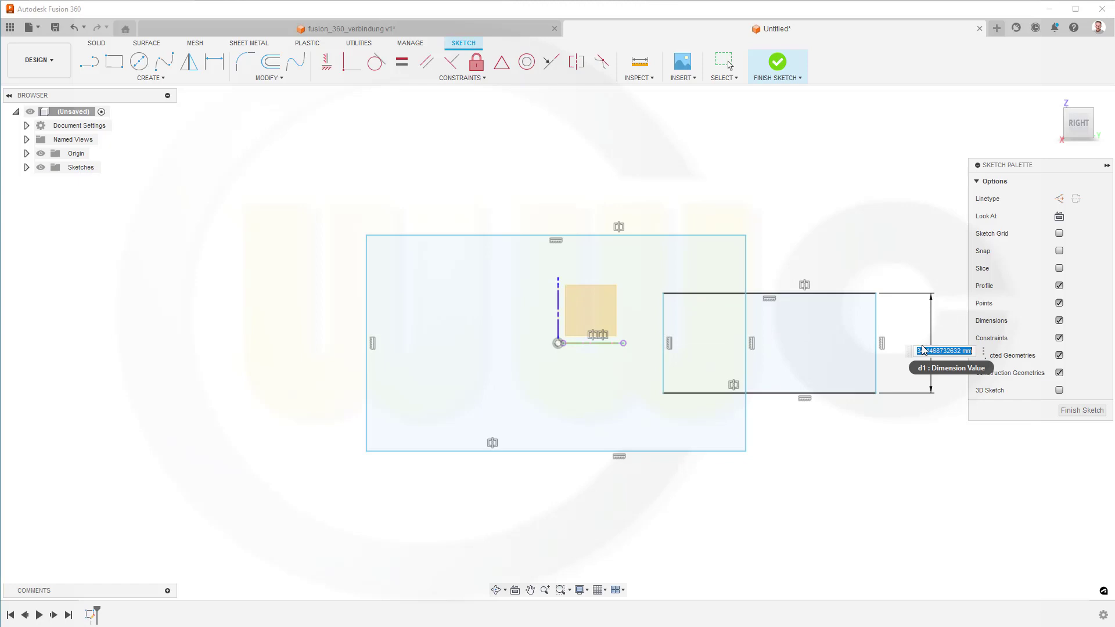
{"action": "type", "text": "20"}
{"action": "key", "text": "Return"}
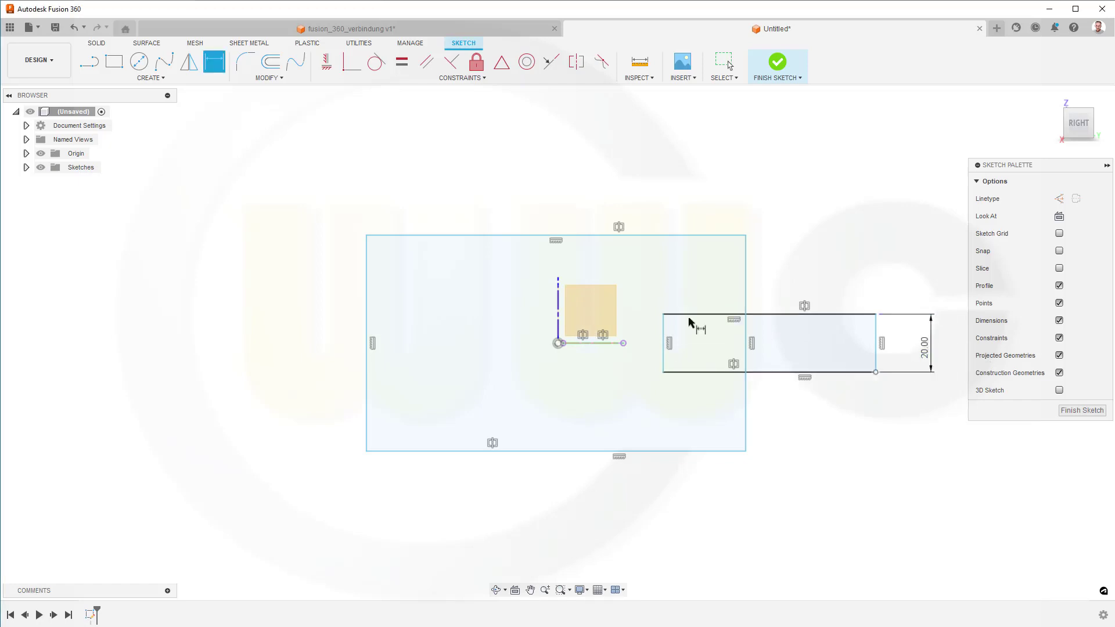
Dimension the height of the large rectangle to 80 mm.
{"action": "left_click", "coordinate": [480, 235]}
{"action": "left_click", "coordinate": [473, 451]}
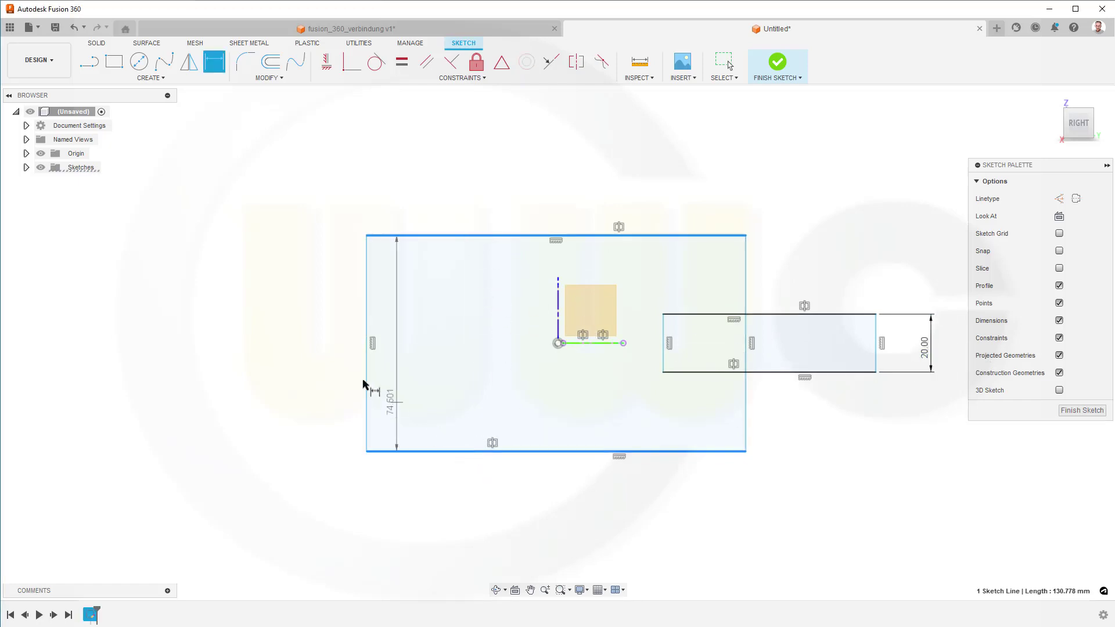
{"action": "left_click", "coordinate": [293, 347]}
{"action": "type", "text": "80"}
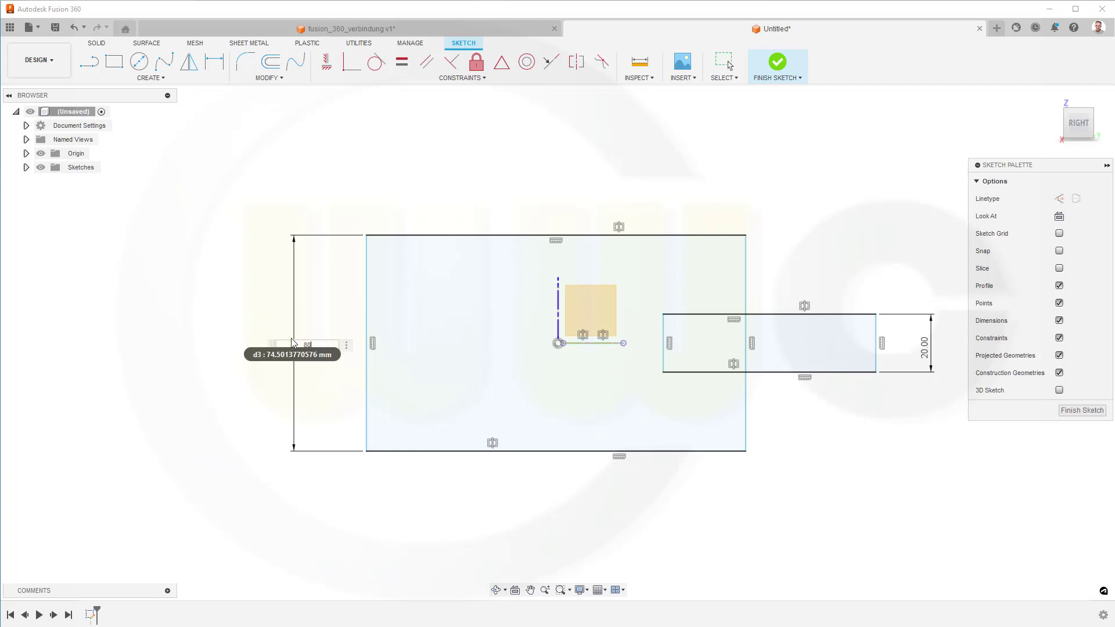
{"action": "key", "text": "Return"}
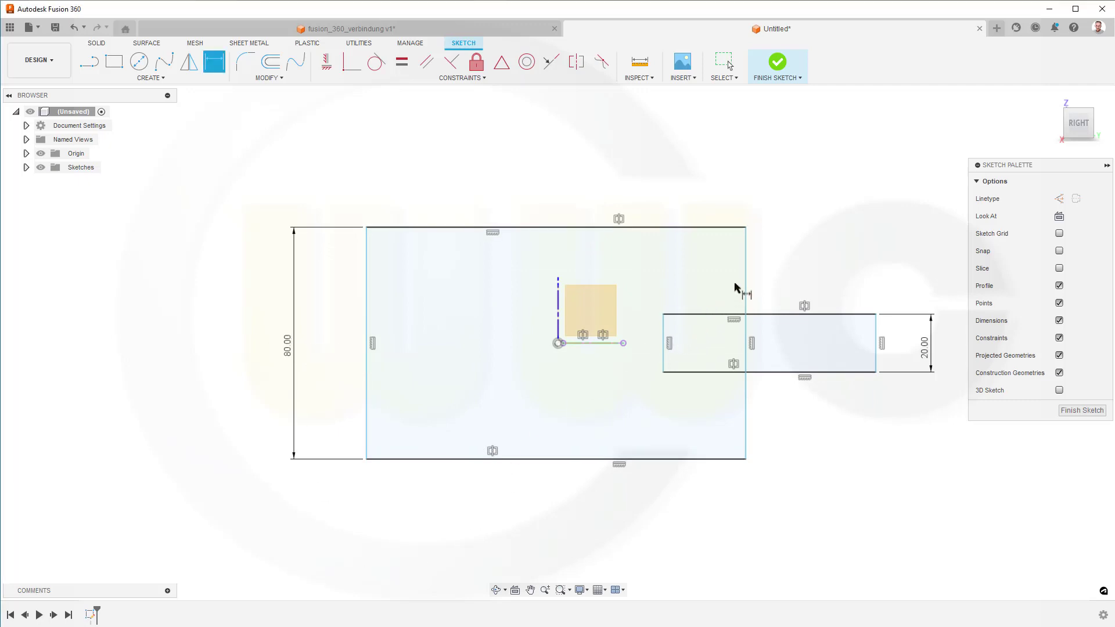
Set the distance between the right edges of the large and small rectangles to 45 mm.
{"action": "left_click", "coordinate": [747, 275]}
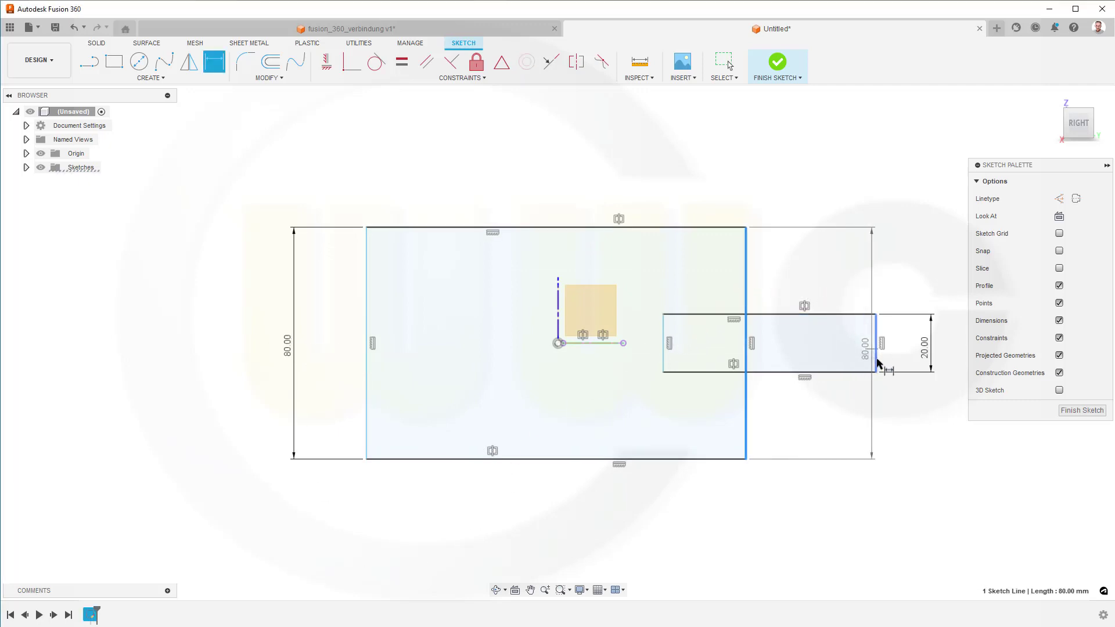
{"action": "left_click", "coordinate": [876, 355]}
{"action": "left_click", "coordinate": [802, 208]}
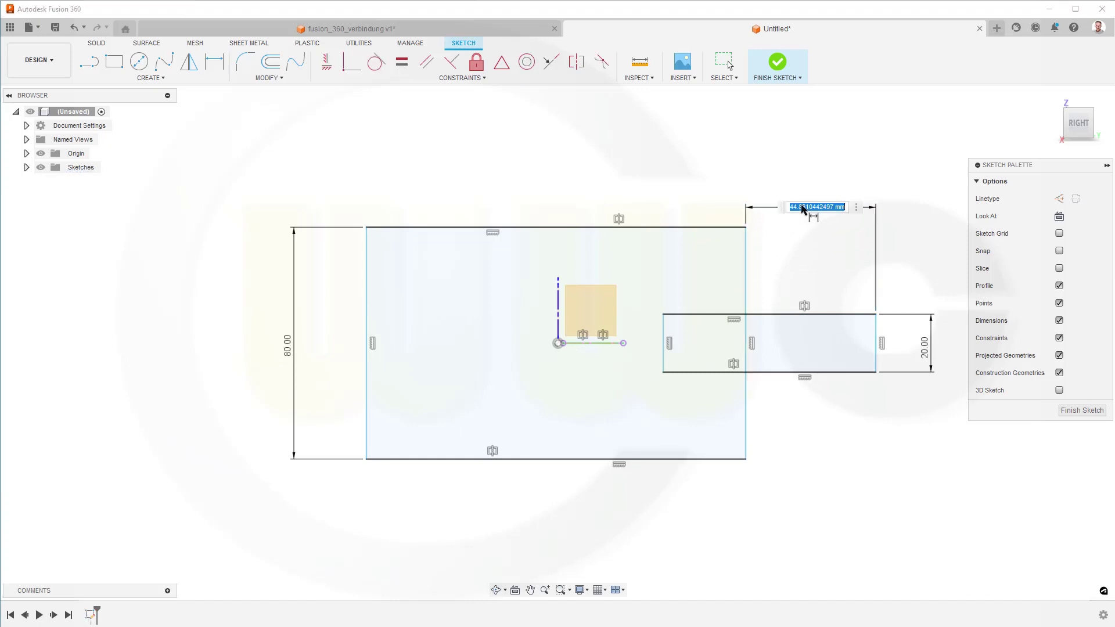
{"action": "type", "text": "45"}
{"action": "key", "text": "Return"}
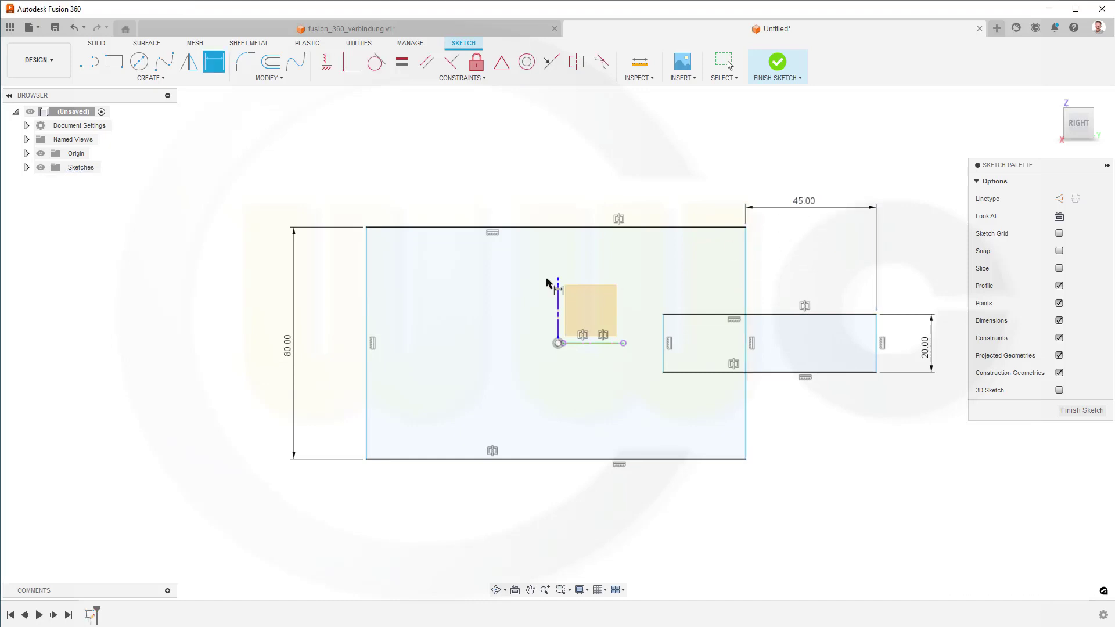
Set the distance from the large rectangle's left edge to the start point of the Y axis line to 17.5 mm.
{"action": "left_click", "coordinate": [367, 303]}
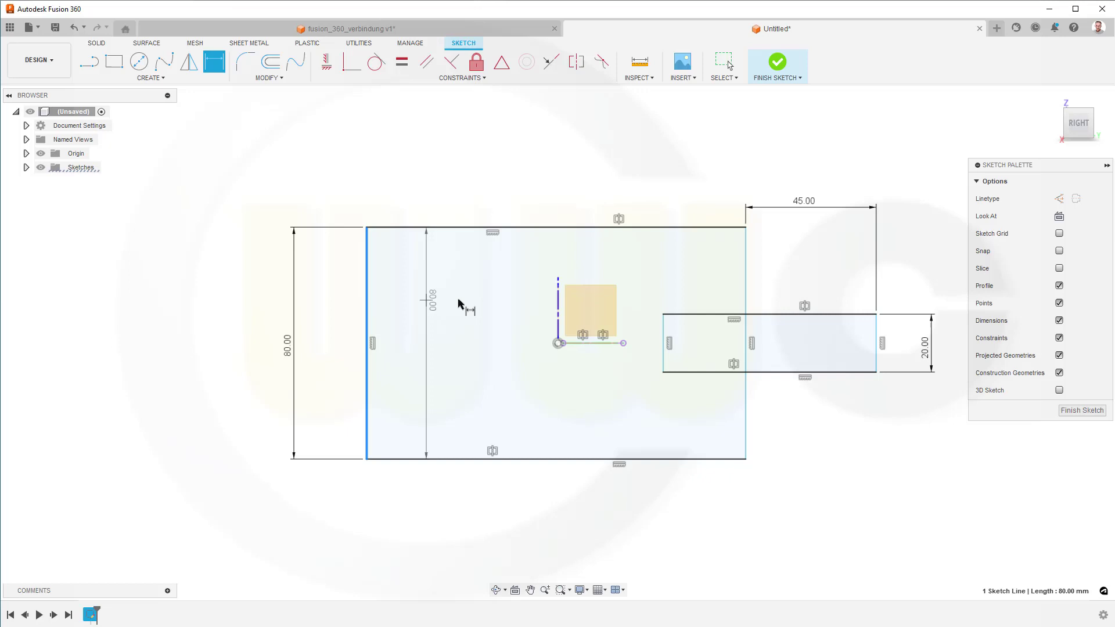
{"action": "left_click", "coordinate": [563, 343]}
{"action": "left_click", "coordinate": [487, 173]}
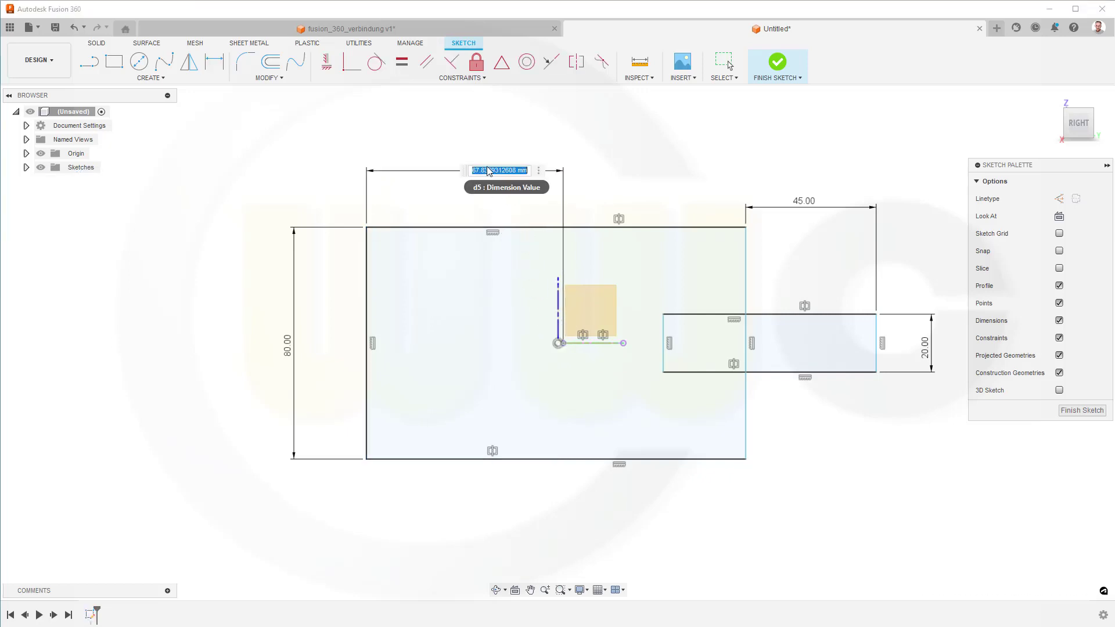
{"action": "type", "text": "17,5"}
{"action": "key", "text": "Return"}
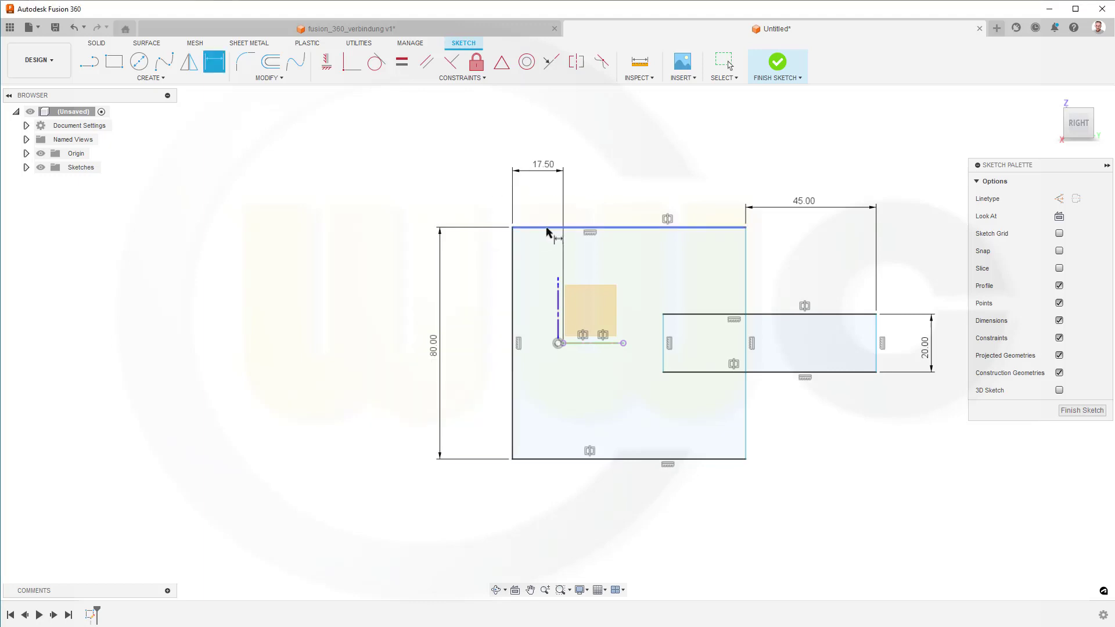
Set the overall width from the large rectangle's left edge to the small rectangle's right edge to 80 mm.
{"action": "left_click", "coordinate": [512, 276]}
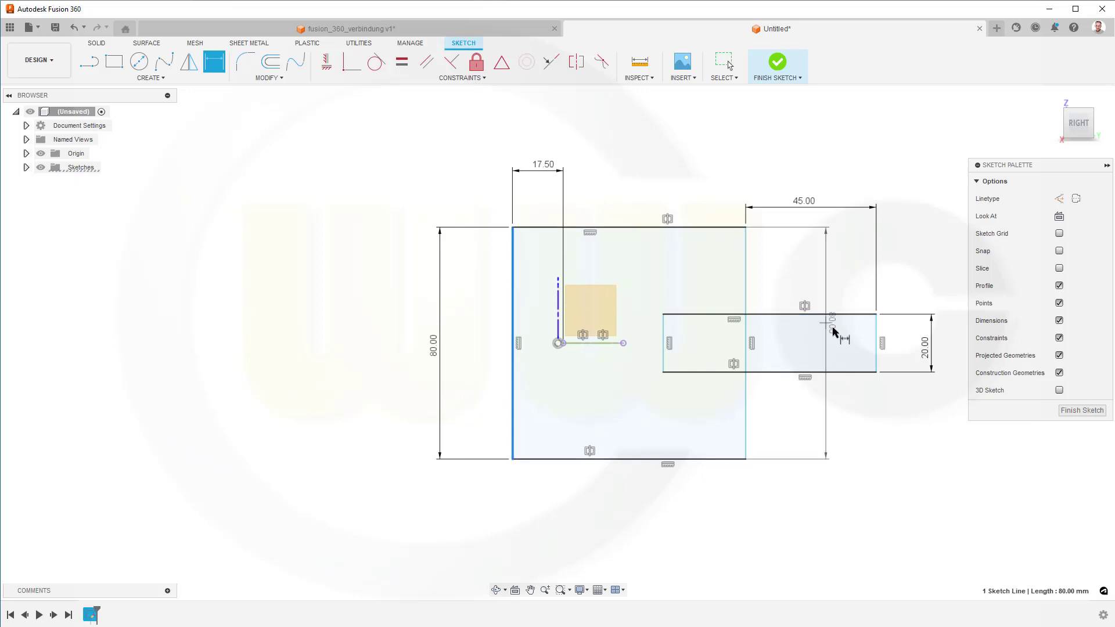
{"action": "left_click", "coordinate": [875, 355]}
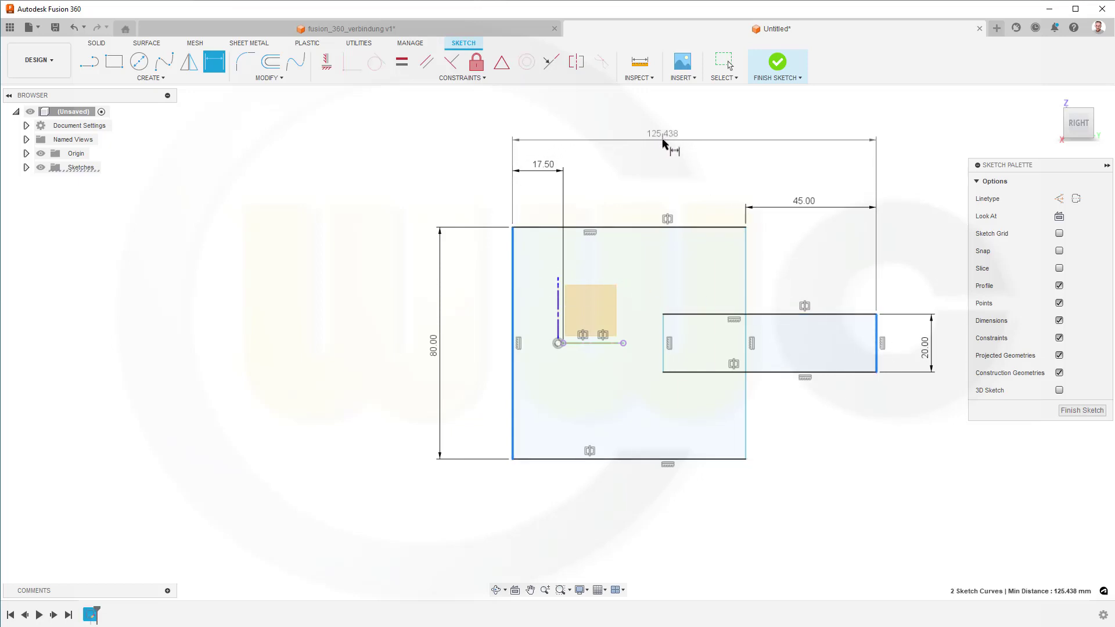
{"action": "left_click", "coordinate": [664, 142]}
{"action": "type", "text": "80"}
{"action": "key", "text": "Return"}
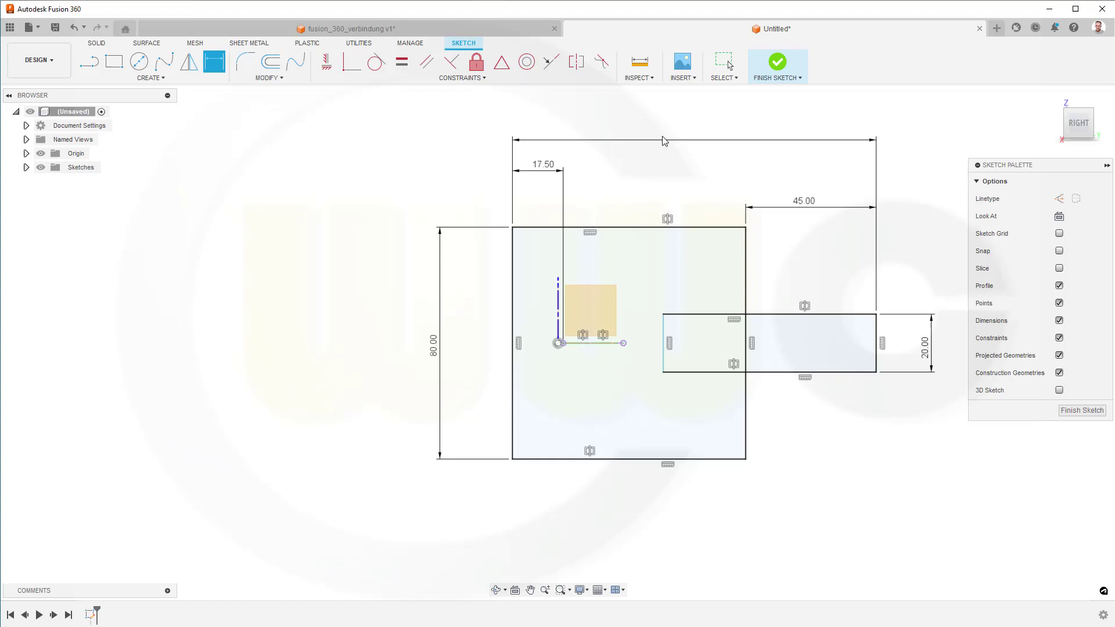
{"action": "key", "text": "Escape"}
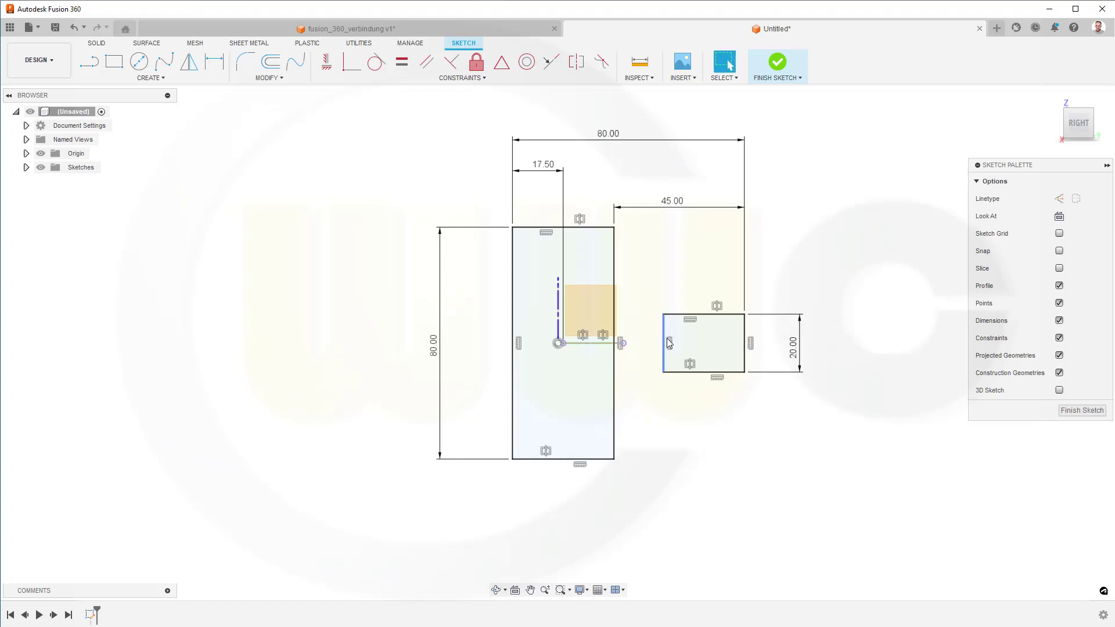
Extend the small rectangle's left edge into the large rectangle and trim the overlapping segments to leave one T-shaped outline.
{"action": "left_click_drag", "start_coordinate": [668, 344], "coordinate": [581, 340]}
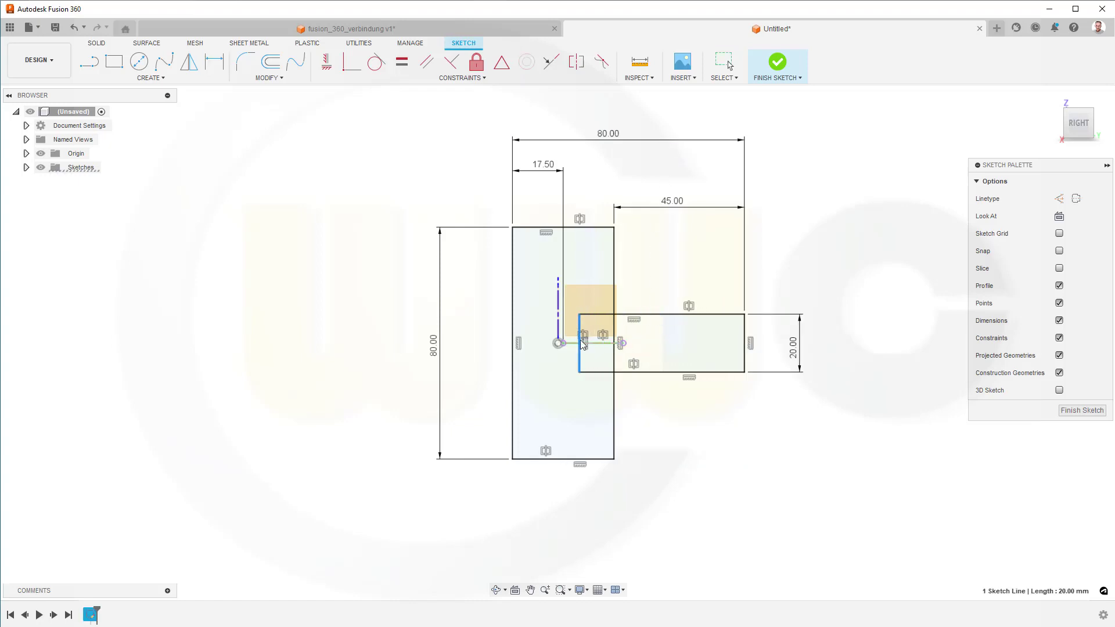
{"action": "left_click", "coordinate": [375, 158]}
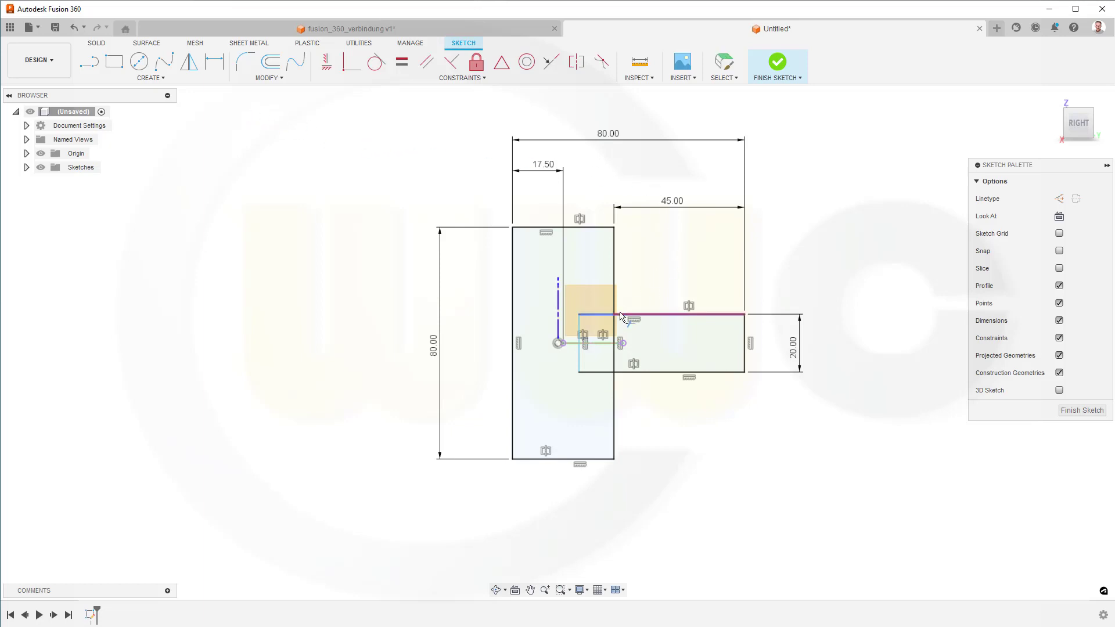
{"action": "left_click", "coordinate": [597, 314]}
{"action": "left_click", "coordinate": [579, 351]}
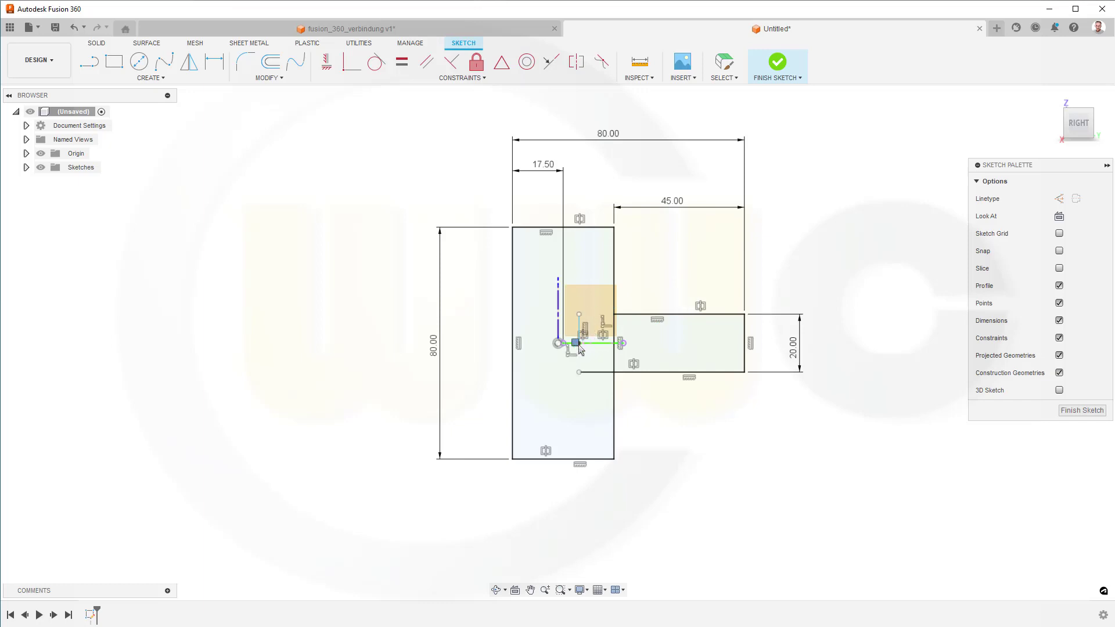
{"action": "left_click", "coordinate": [596, 372]}
{"action": "left_click", "coordinate": [615, 355]}
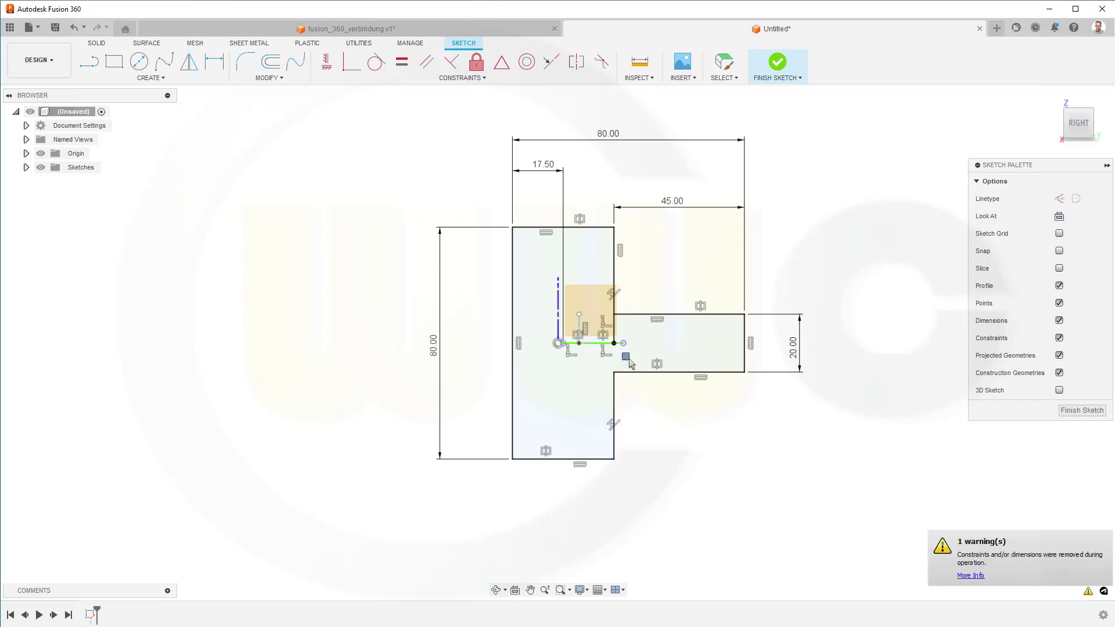
{"action": "left_click", "coordinate": [598, 343]}
{"action": "key", "text": "Escape"}
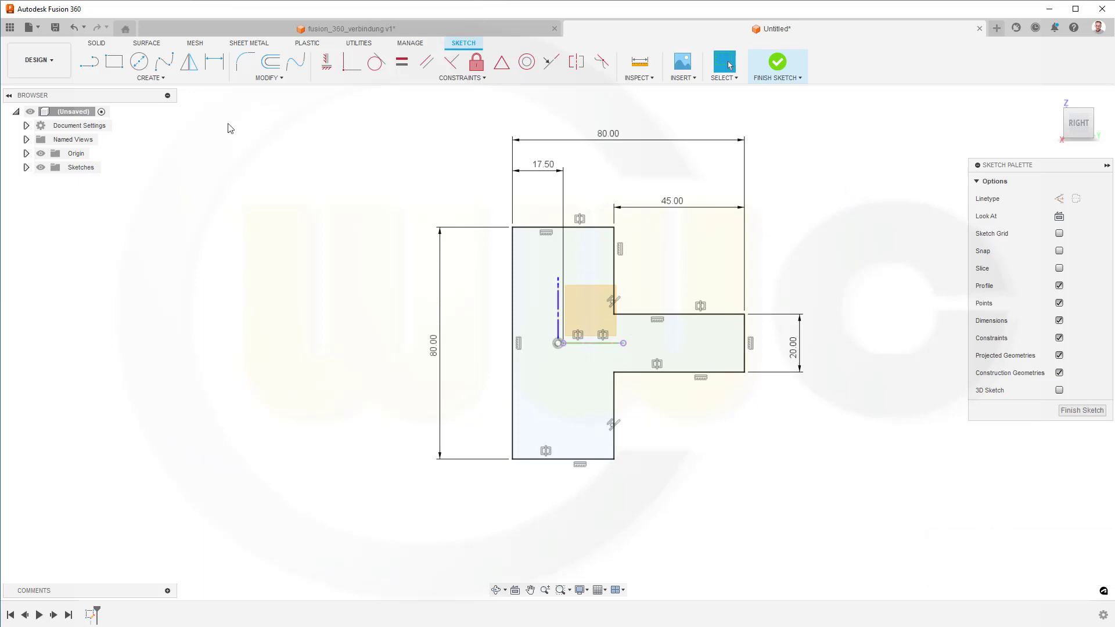
Place a sketch point on the upper edge of the T-profile's narrow arm, near its outer end.
{"action": "left_click", "coordinate": [165, 81]}
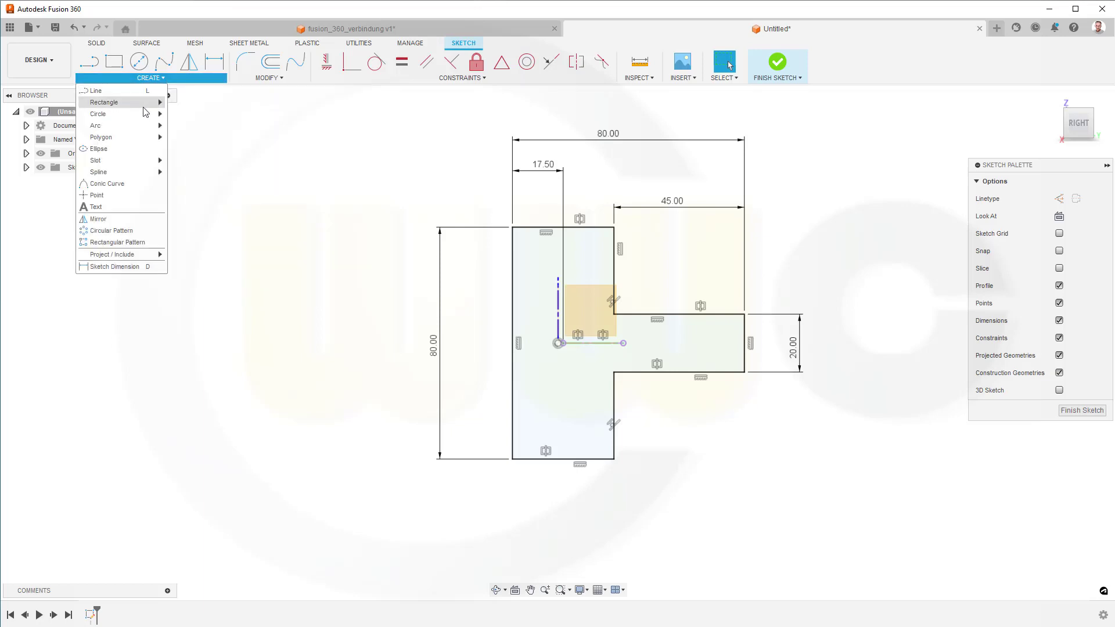
{"action": "mouse_move", "coordinate": [144, 108]}
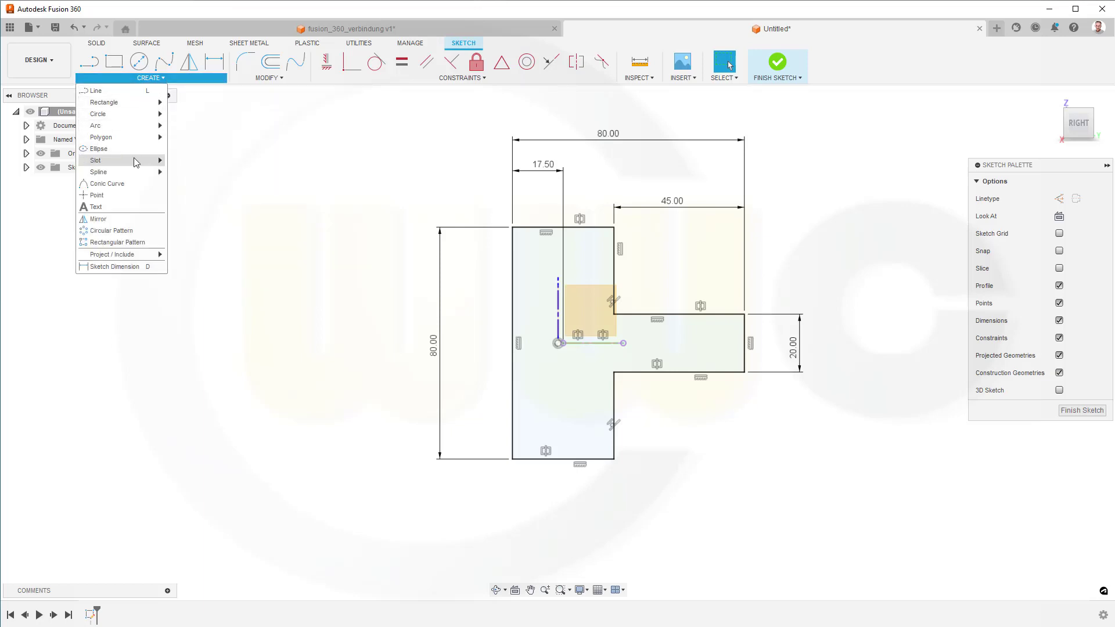
{"action": "mouse_move", "coordinate": [136, 162]}
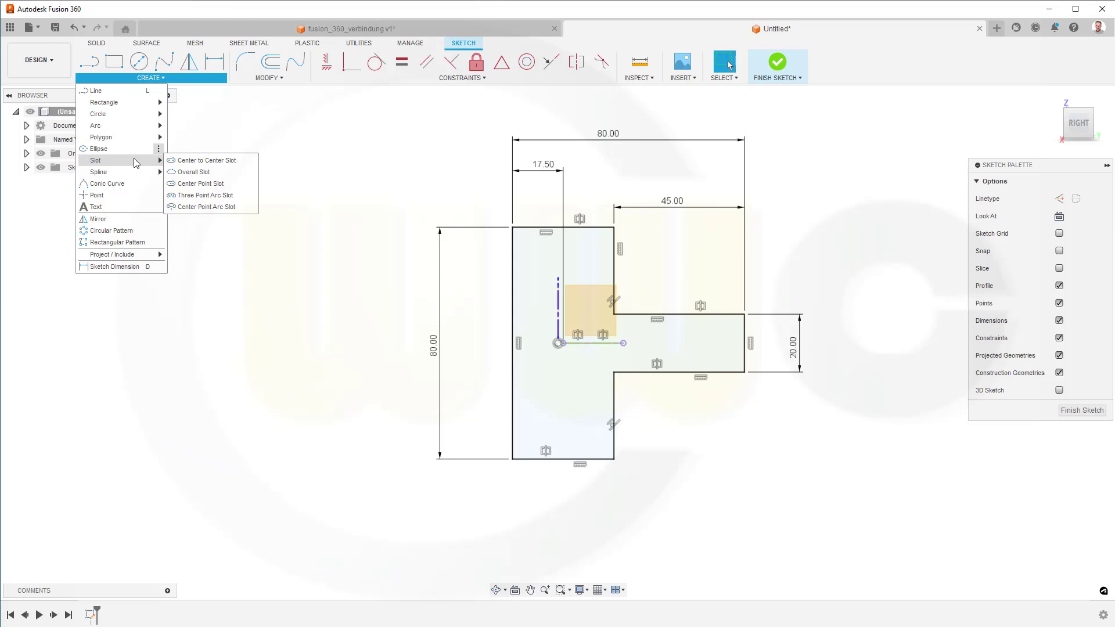
{"action": "left_click", "coordinate": [125, 195]}
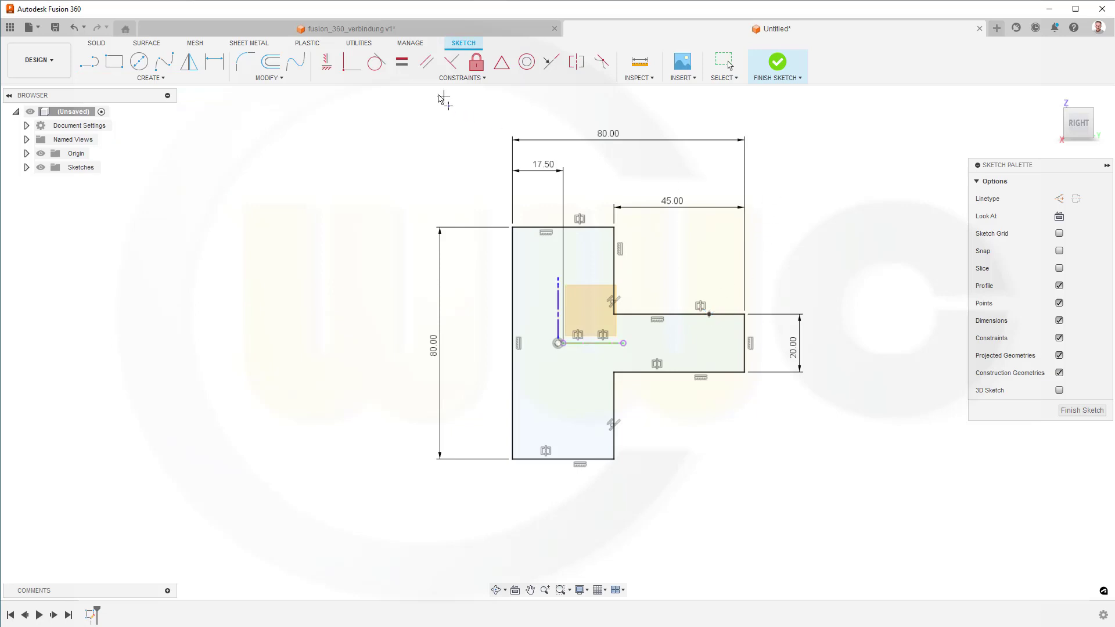
Set the sketch point's distance from the narrow arm's end edge to 15 mm and finish the sketch.
{"action": "left_click", "coordinate": [215, 61]}
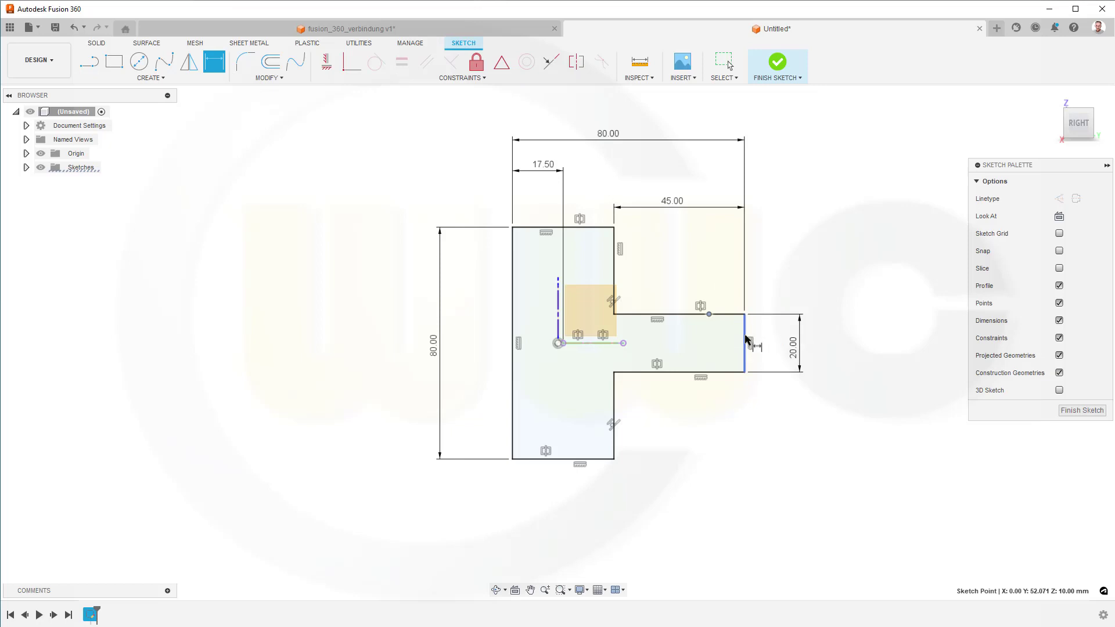
{"action": "left_click", "coordinate": [746, 339]}
{"action": "left_click", "coordinate": [709, 314]}
{"action": "left_click", "coordinate": [724, 273]}
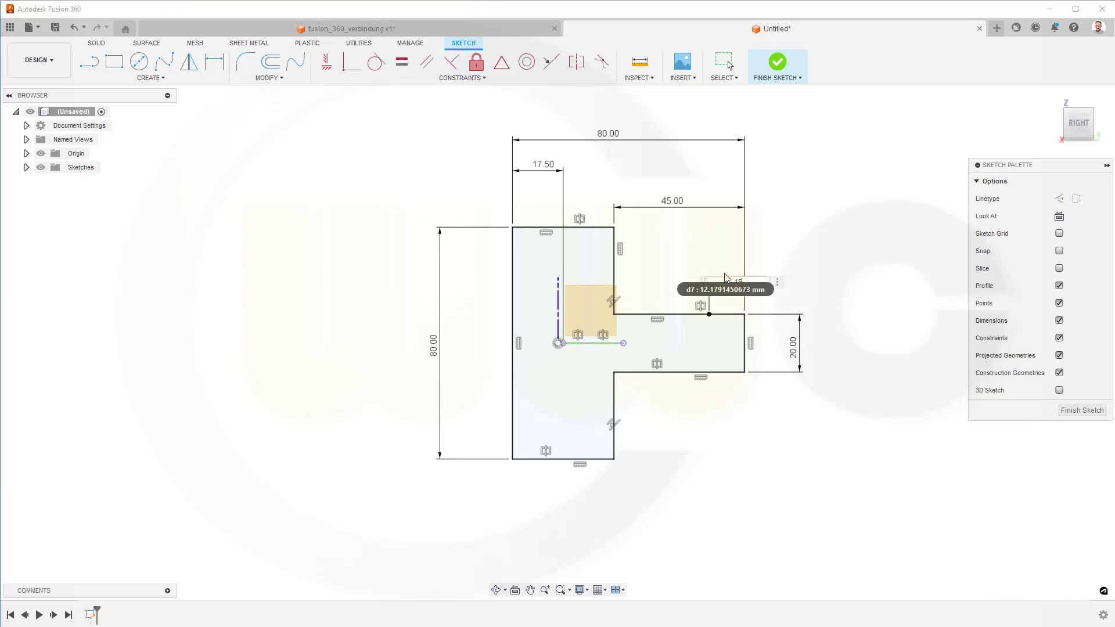
{"action": "type", "text": "15"}
{"action": "key", "text": "Return"}
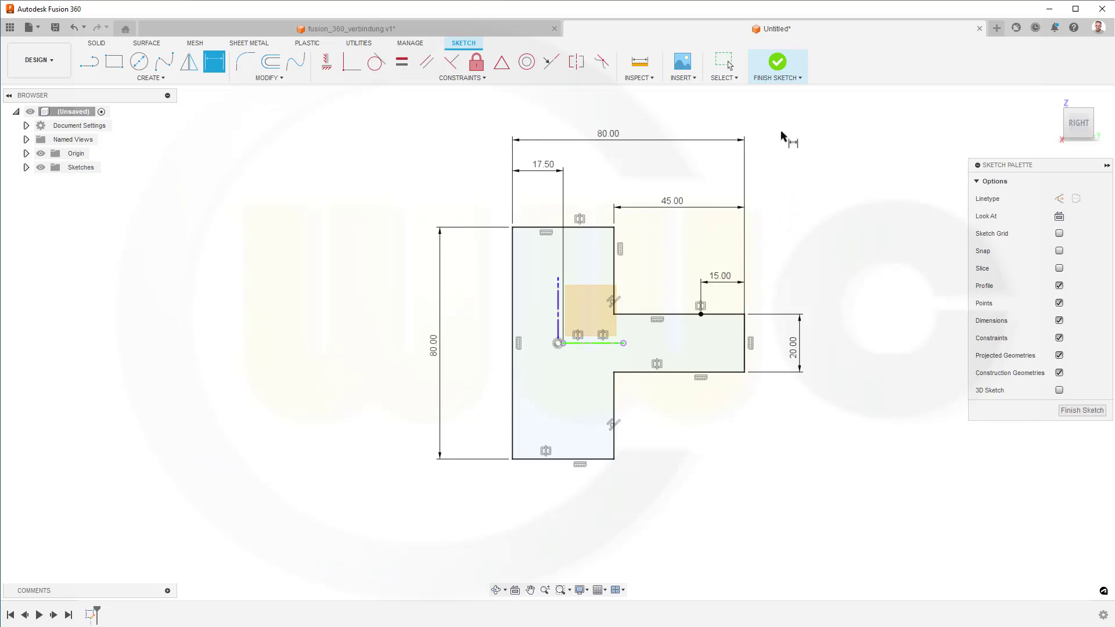
{"action": "left_click", "coordinate": [777, 62]}
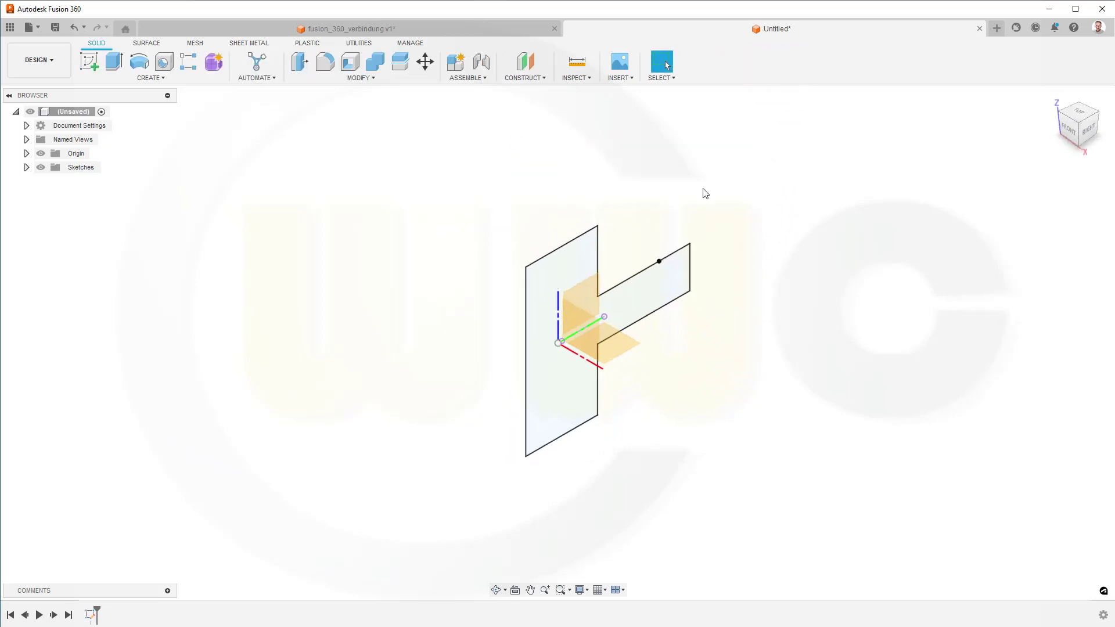
Extrude the T-shaped profile symmetrically as a new body, with a whole length of 80 mm.
{"action": "mouse_move", "coordinate": [691, 199]}
{"action": "middle_mouse_down", "text": "shift"}
{"action": "mouse_move", "coordinate": [697, 210]}
{"action": "mouse_move", "coordinate": [690, 184]}
{"action": "middle_mouse_up", "text": "shift"}
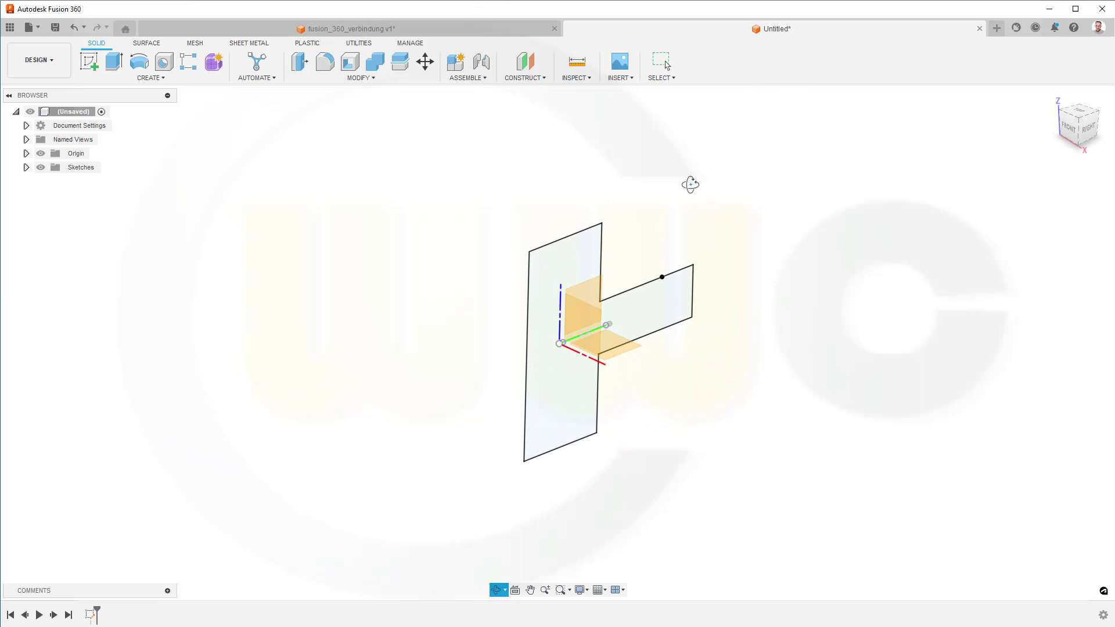
{"action": "left_click_drag", "start_coordinate": [690, 185], "coordinate": [678, 145]}
{"action": "key", "text": "Escape"}
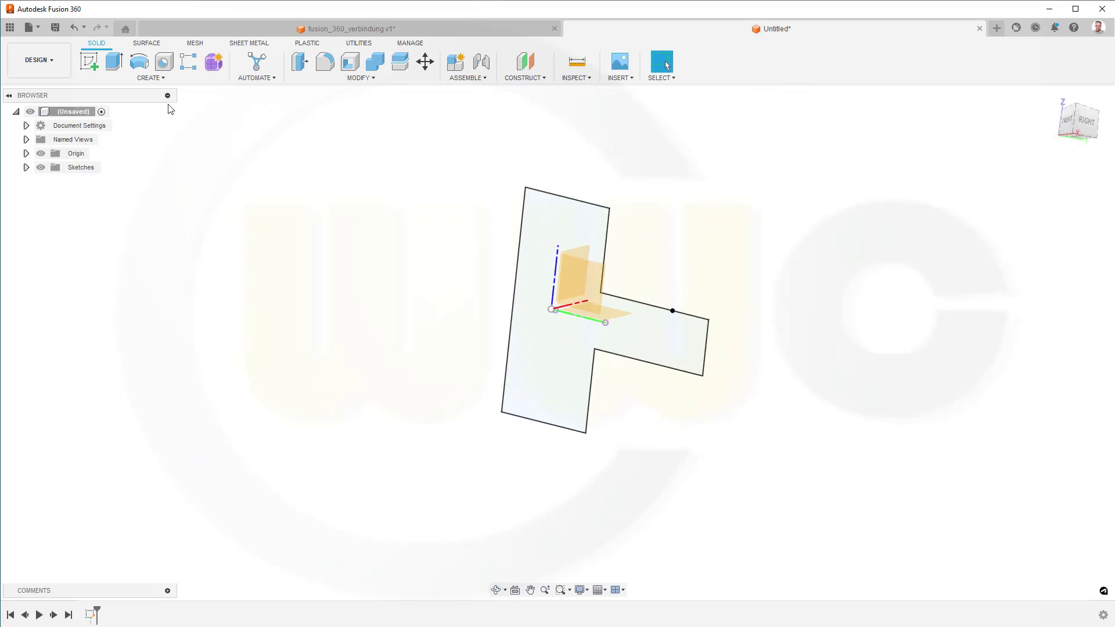
{"action": "left_click", "coordinate": [123, 70]}
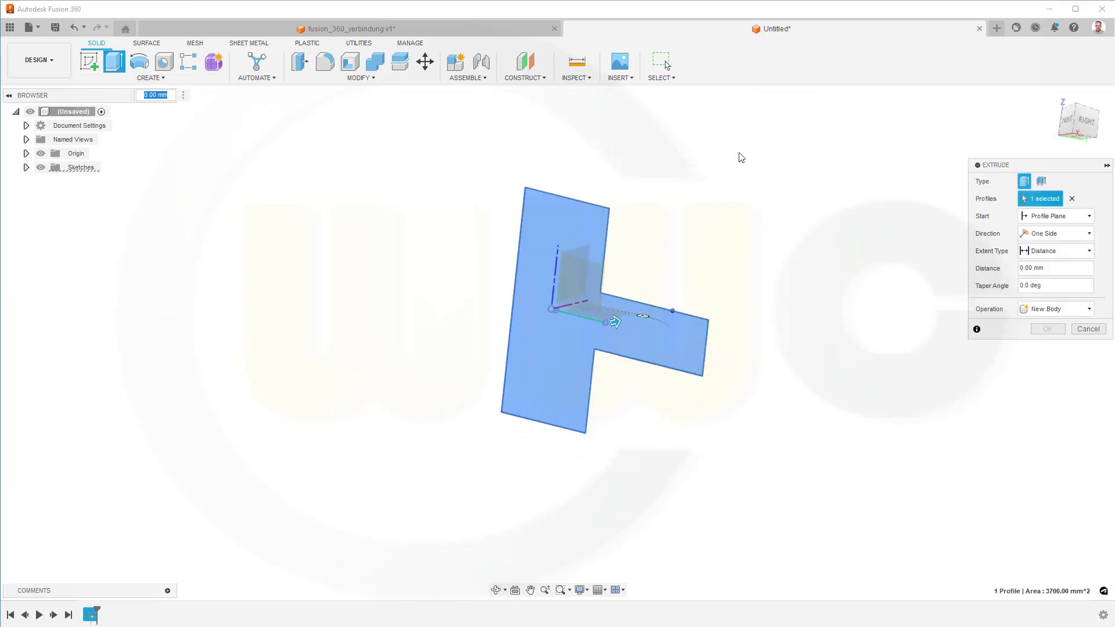
{"action": "left_click", "coordinate": [1090, 235]}
{"action": "left_click", "coordinate": [1057, 272]}
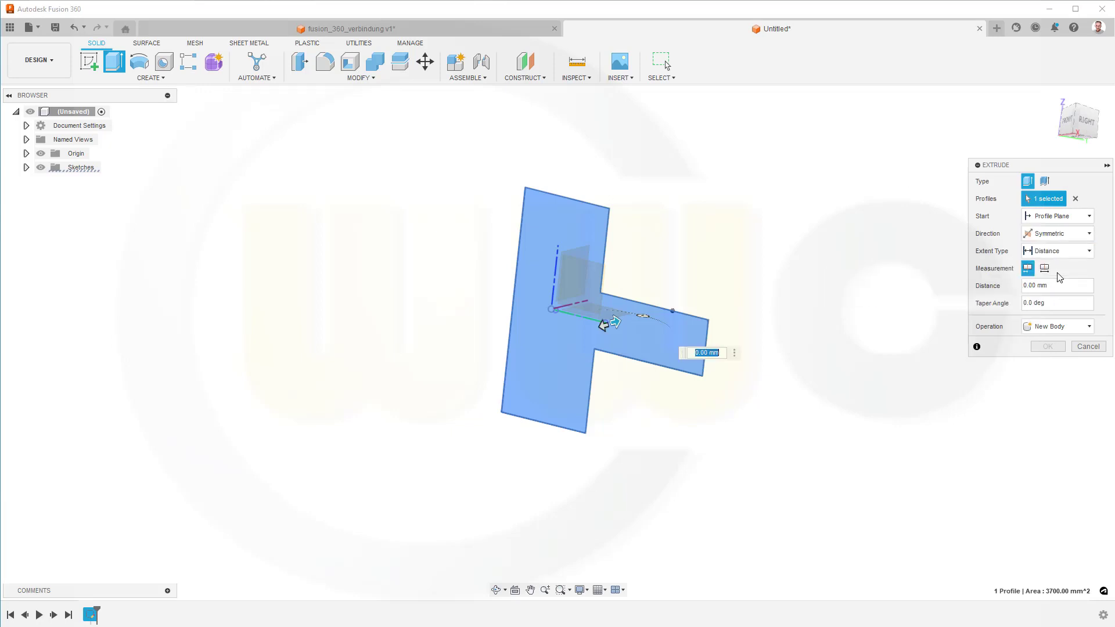
{"action": "left_click", "coordinate": [1045, 269]}
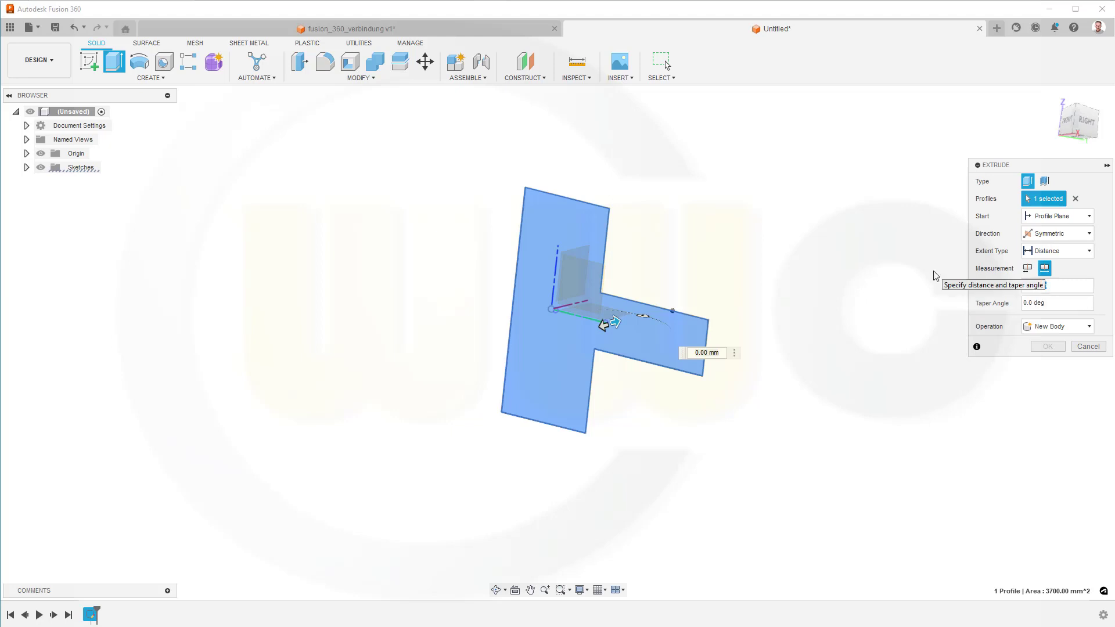
{"action": "type", "text": "80"}
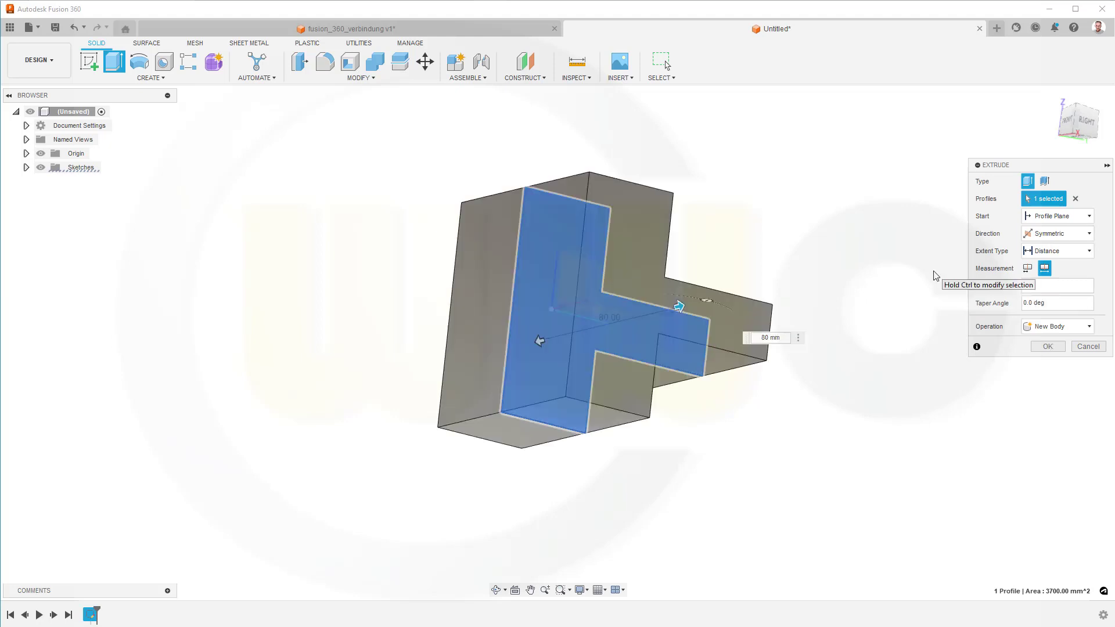
{"action": "left_click", "coordinate": [1047, 347]}
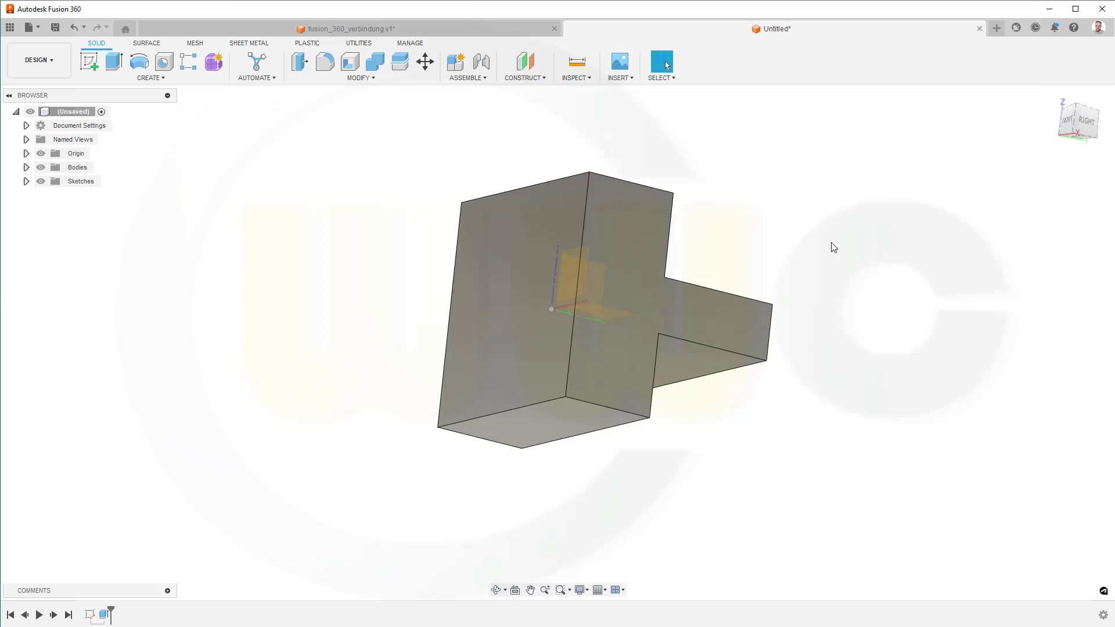
Make Sketch1 visible again so its point shows on the arm's upper face.
{"action": "mouse_move", "coordinate": [834, 248]}
{"action": "middle_mouse_down", "text": "shift"}
{"action": "mouse_move", "coordinate": [406, 321]}
{"action": "mouse_move", "coordinate": [436, 344]}
{"action": "mouse_move", "coordinate": [391, 323]}
{"action": "mouse_move", "coordinate": [349, 339]}
{"action": "middle_mouse_up", "text": "shift"}
{"action": "left_click", "coordinate": [54, 294]}
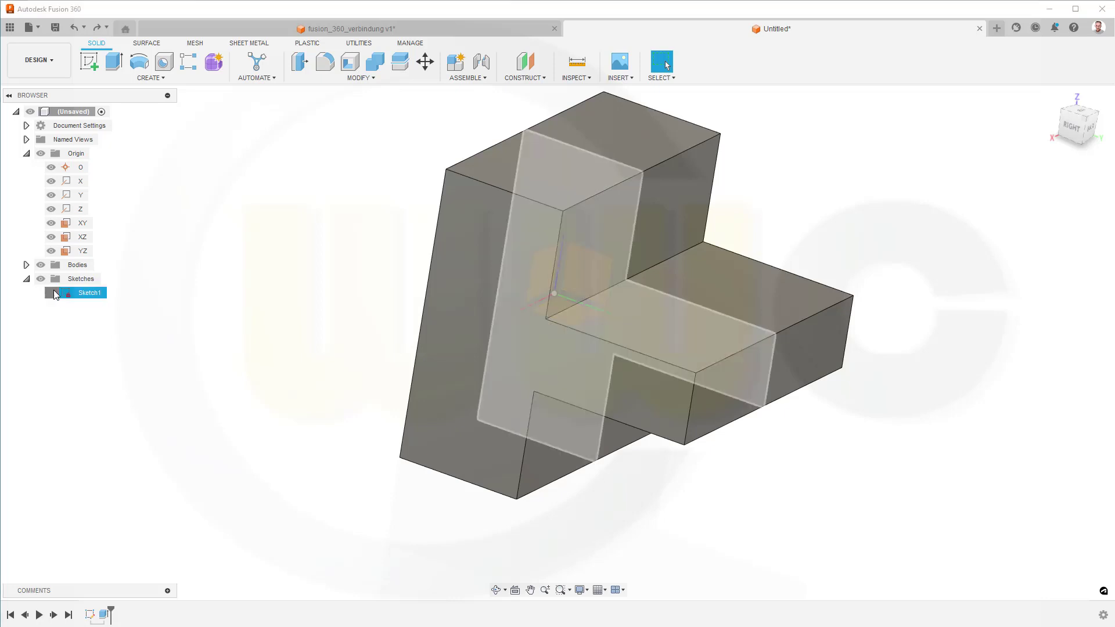
{"action": "scroll", "coordinate": [372, 295], "scroll_direction": "up", "scroll_amount": 2}
{"action": "scroll", "coordinate": [364, 299], "scroll_direction": "down", "scroll_amount": 5}
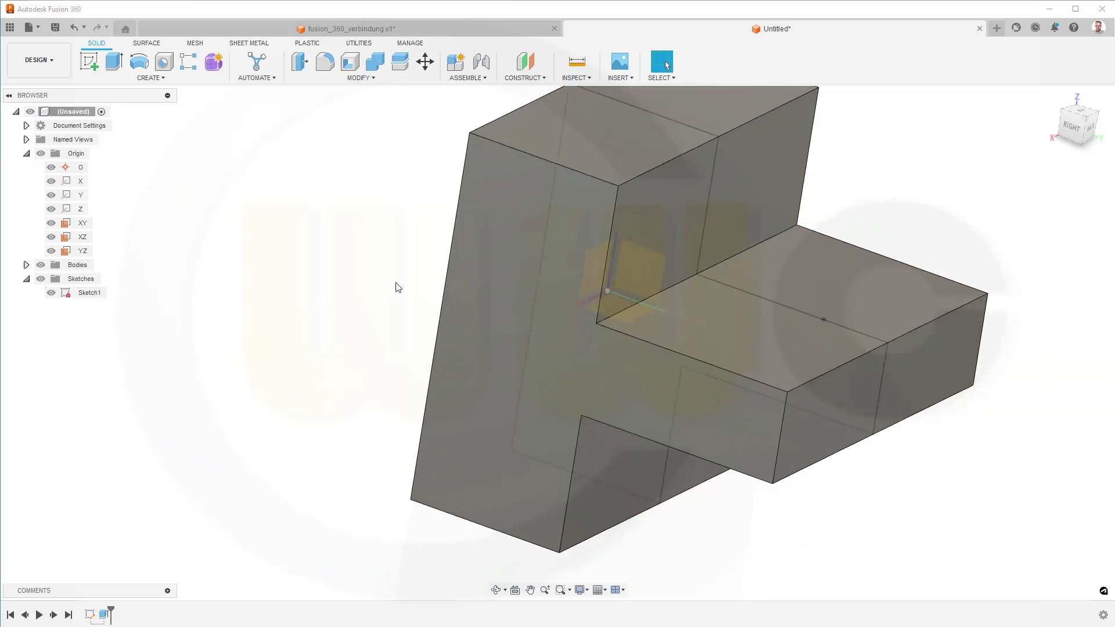
Fillet the two inner edges where the arm meets the main block with a 15 mm radius.
{"action": "left_click", "coordinate": [326, 63]}
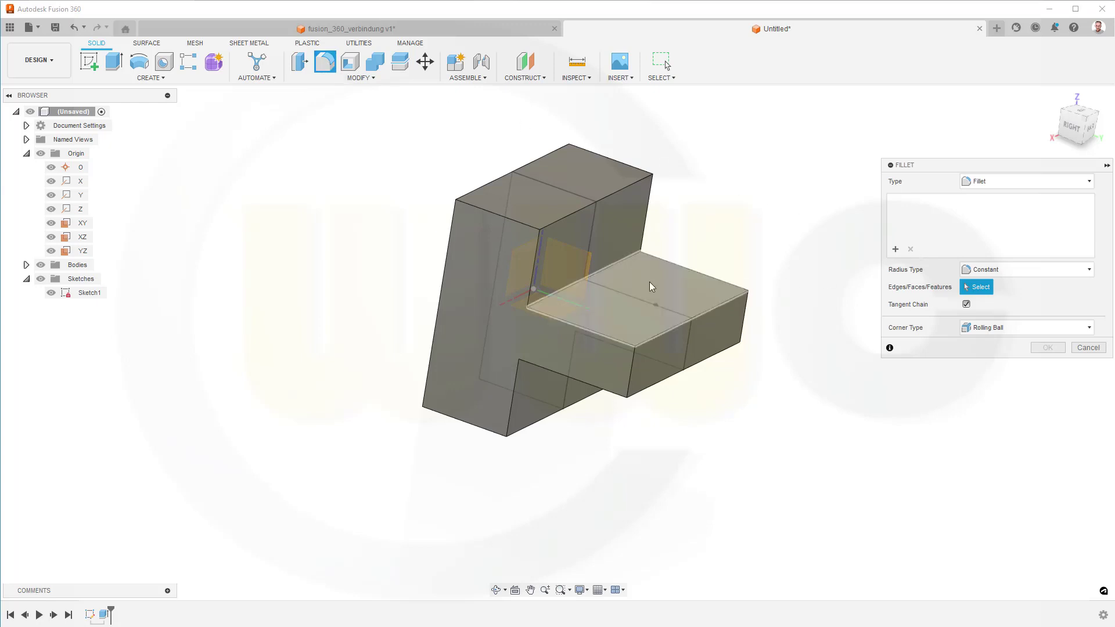
{"action": "left_click", "coordinate": [567, 290]}
{"action": "left_click", "coordinate": [535, 359]}
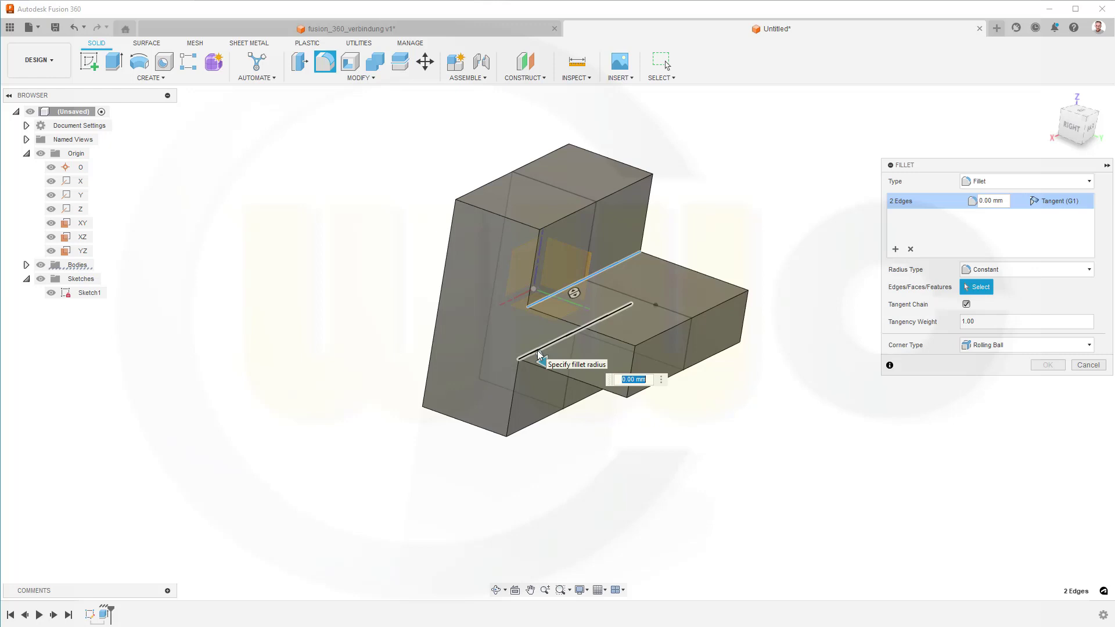
{"action": "type", "text": "15"}
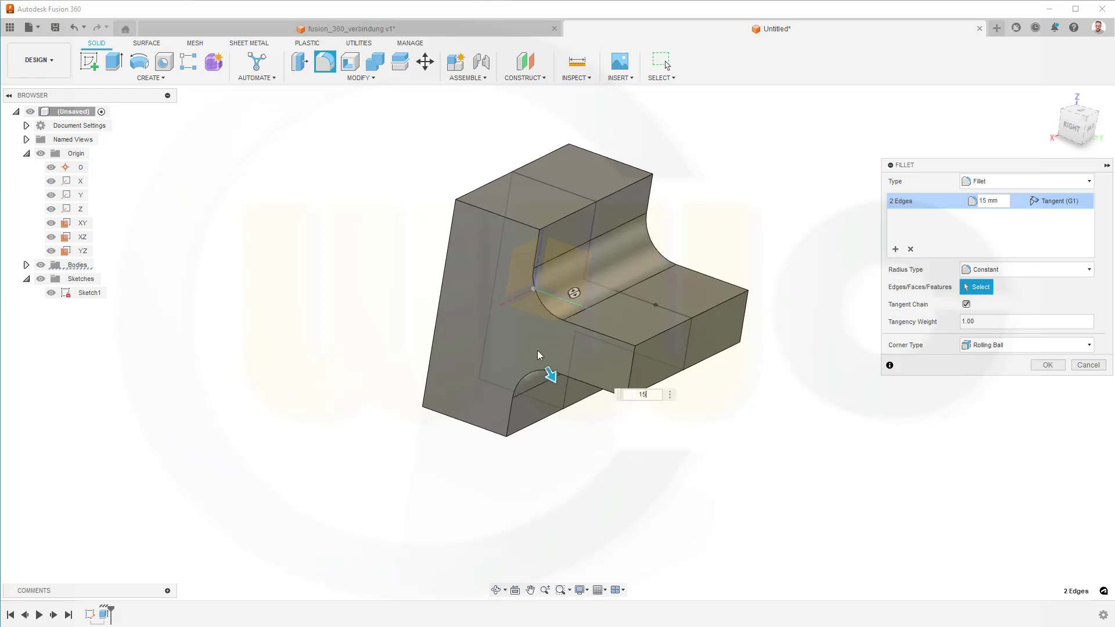
{"action": "key", "text": "Return"}
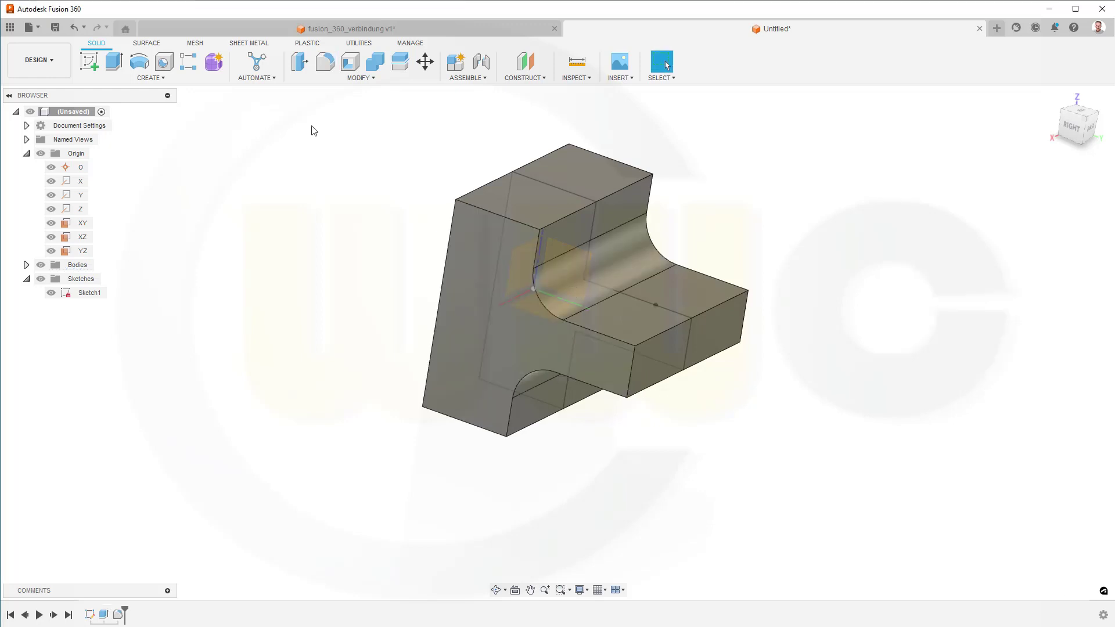
Create a simple 12 mm hole through all at the sketch point on the arm's upper face.
{"action": "left_click", "coordinate": [164, 62]}
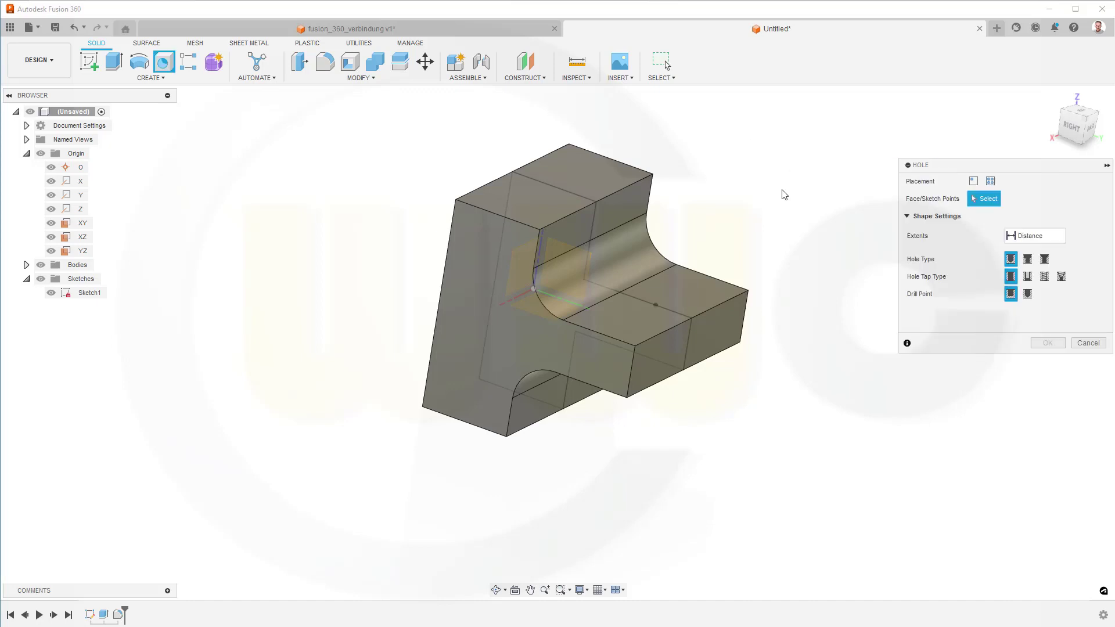
{"action": "left_click", "coordinate": [674, 305]}
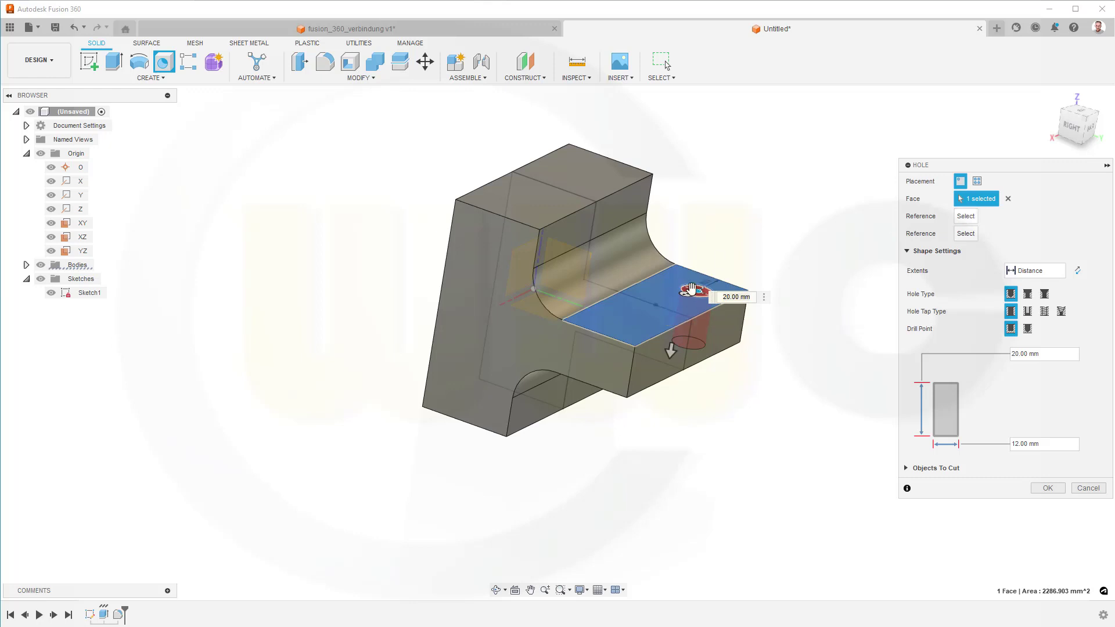
{"action": "left_click_drag", "start_coordinate": [699, 298], "coordinate": [659, 306]}
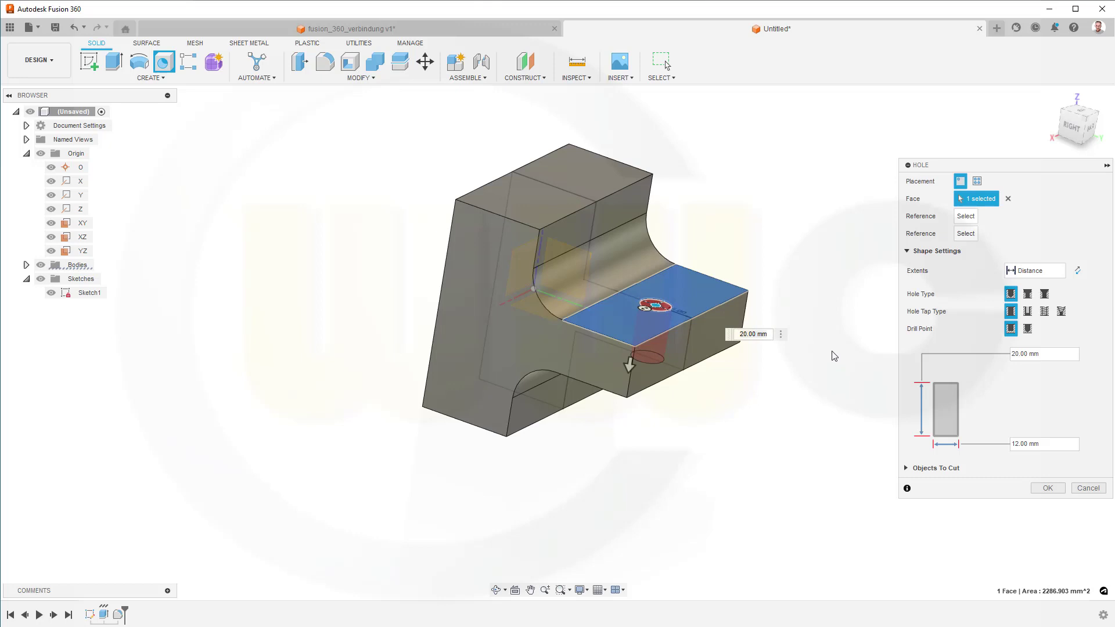
{"action": "left_click", "coordinate": [1064, 271]}
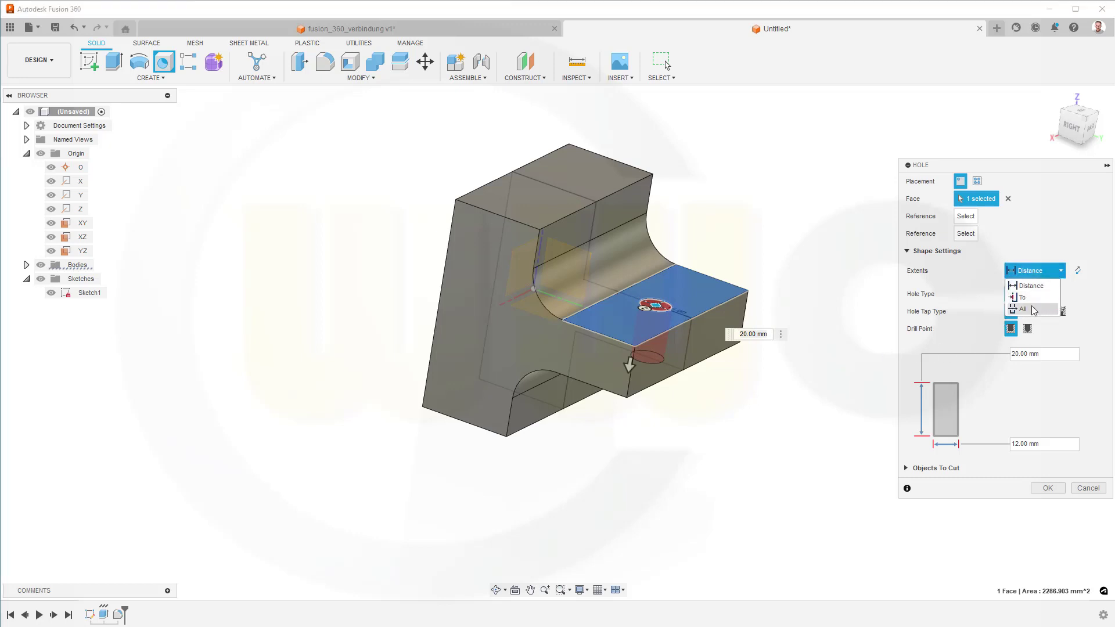
{"action": "left_click", "coordinate": [1033, 312]}
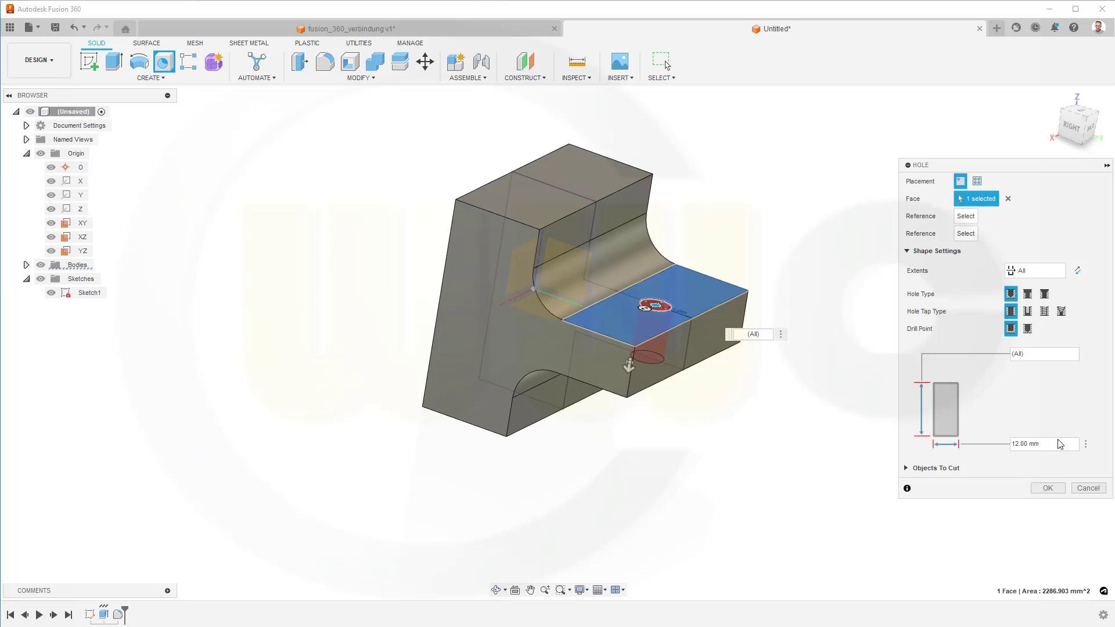
{"action": "left_click", "coordinate": [1047, 489]}
Hide Sketch1 so only the solid body remains displayed.
{"action": "scroll", "coordinate": [443, 145], "scroll_direction": "up", "scroll_amount": 1}
{"action": "scroll", "coordinate": [444, 146], "scroll_direction": "down", "scroll_amount": 1}
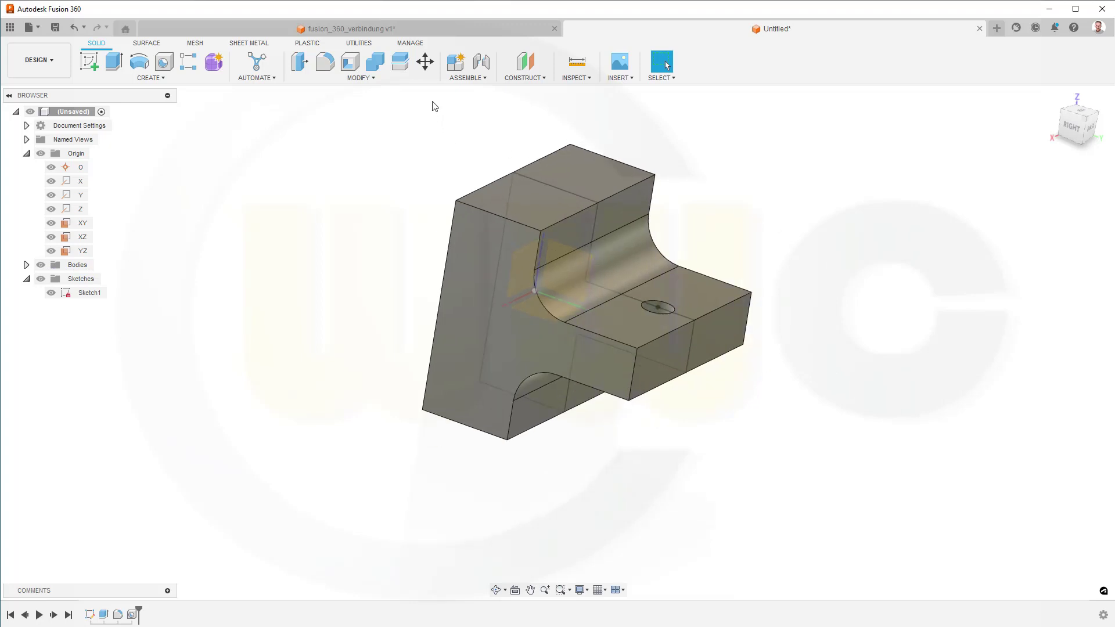
{"action": "scroll", "coordinate": [436, 105], "scroll_direction": "down", "scroll_amount": 1}
{"action": "scroll", "coordinate": [440, 106], "scroll_direction": "up", "scroll_amount": 1}
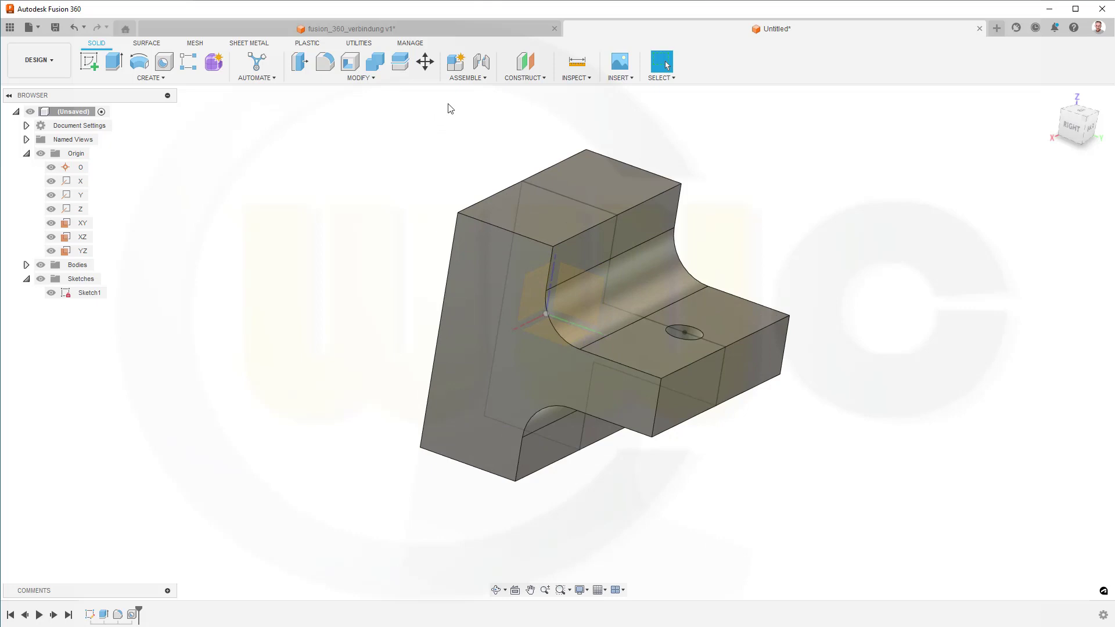
{"action": "left_click", "coordinate": [51, 294]}
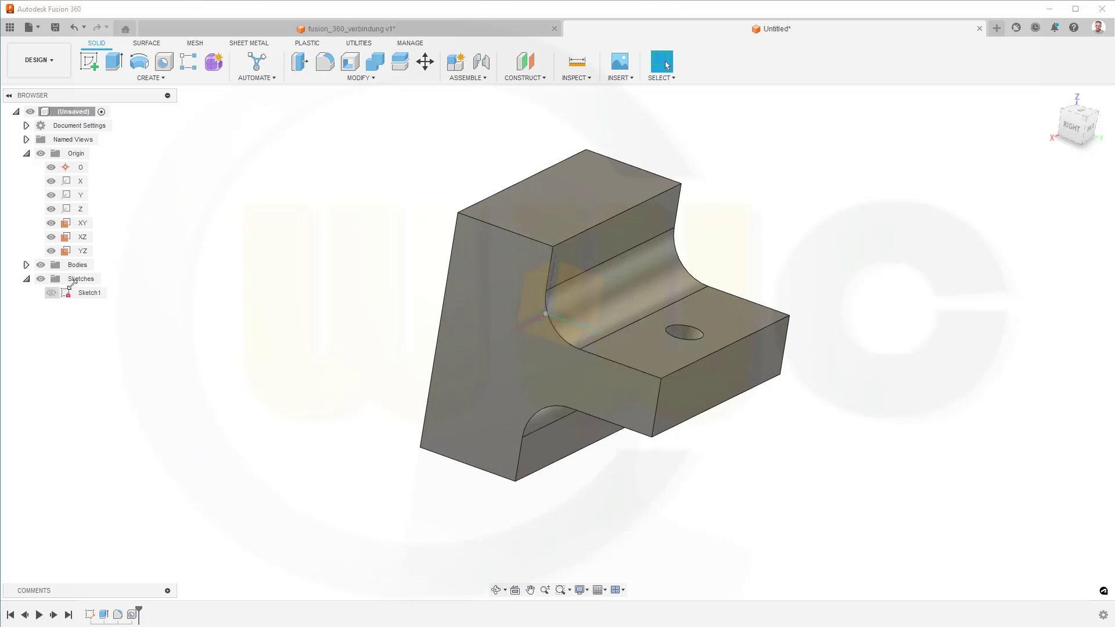
Mirror the solid body across the XZ origin plane, creating the copy as a new body.
{"action": "left_click", "coordinate": [164, 79]}
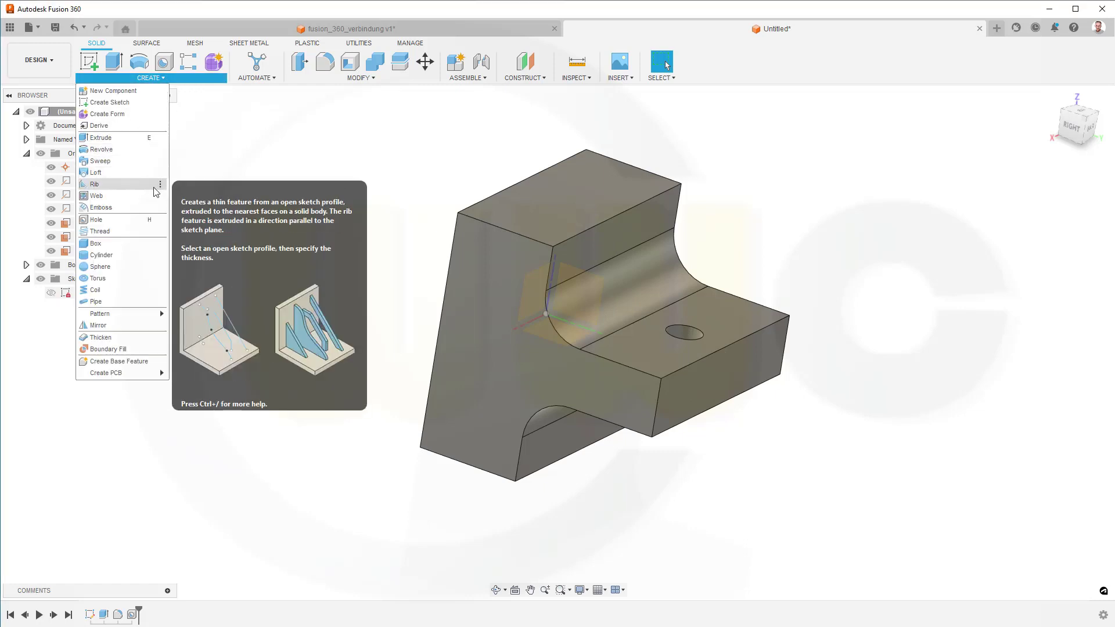
{"action": "left_click", "coordinate": [98, 325]}
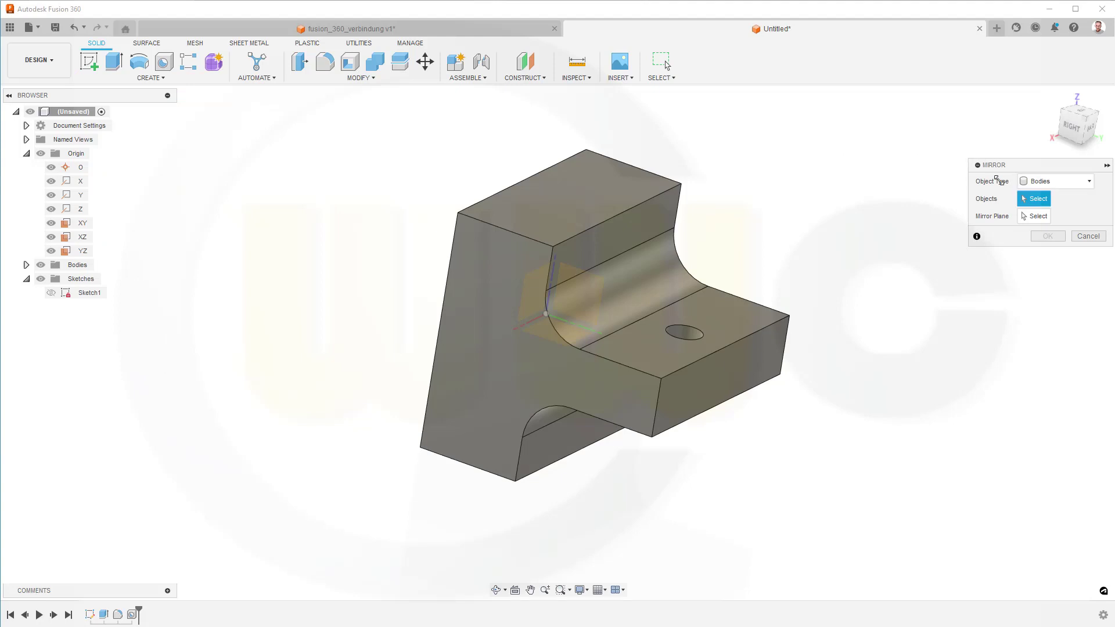
{"action": "left_click", "coordinate": [612, 228]}
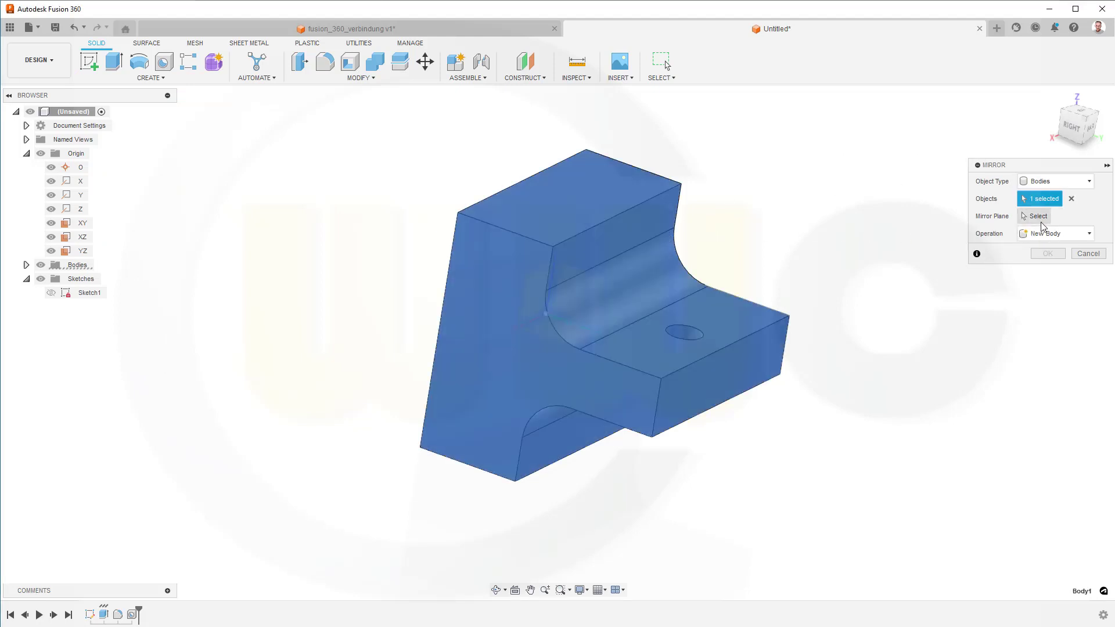
{"action": "left_click", "coordinate": [1038, 217]}
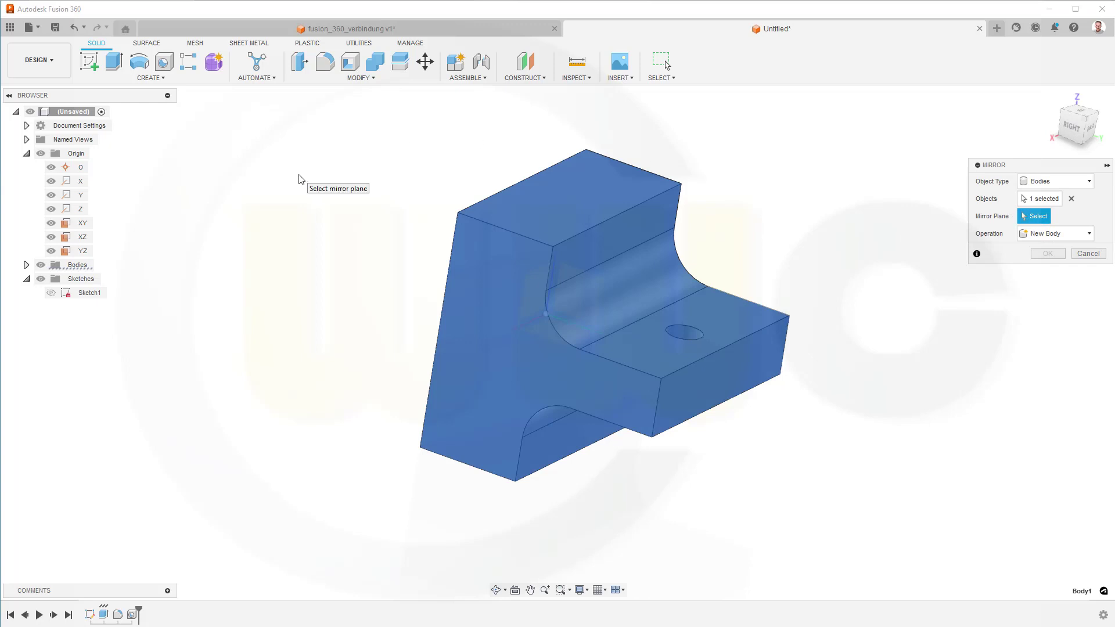
{"action": "left_click", "coordinate": [82, 236]}
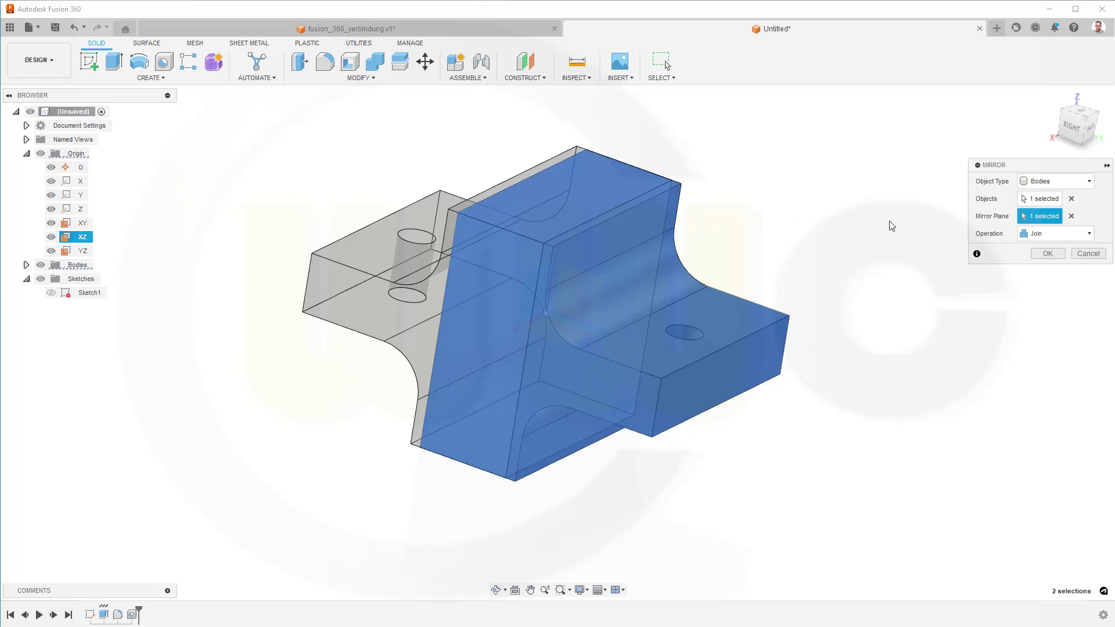
{"action": "left_click", "coordinate": [1089, 234]}
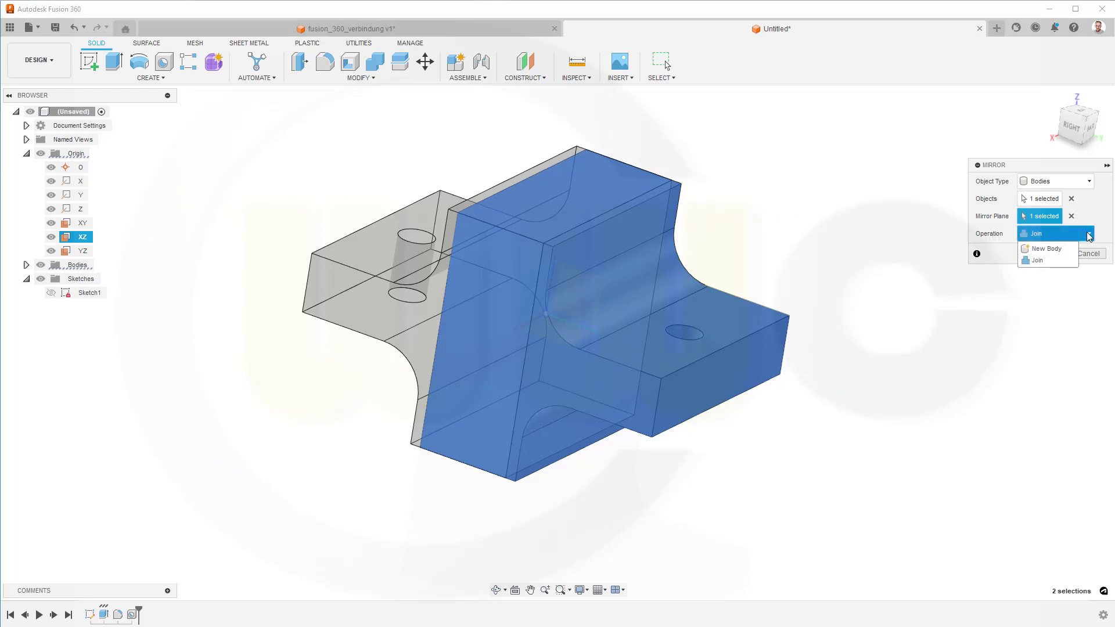
{"action": "left_click", "coordinate": [1063, 249]}
{"action": "left_click", "coordinate": [1049, 255]}
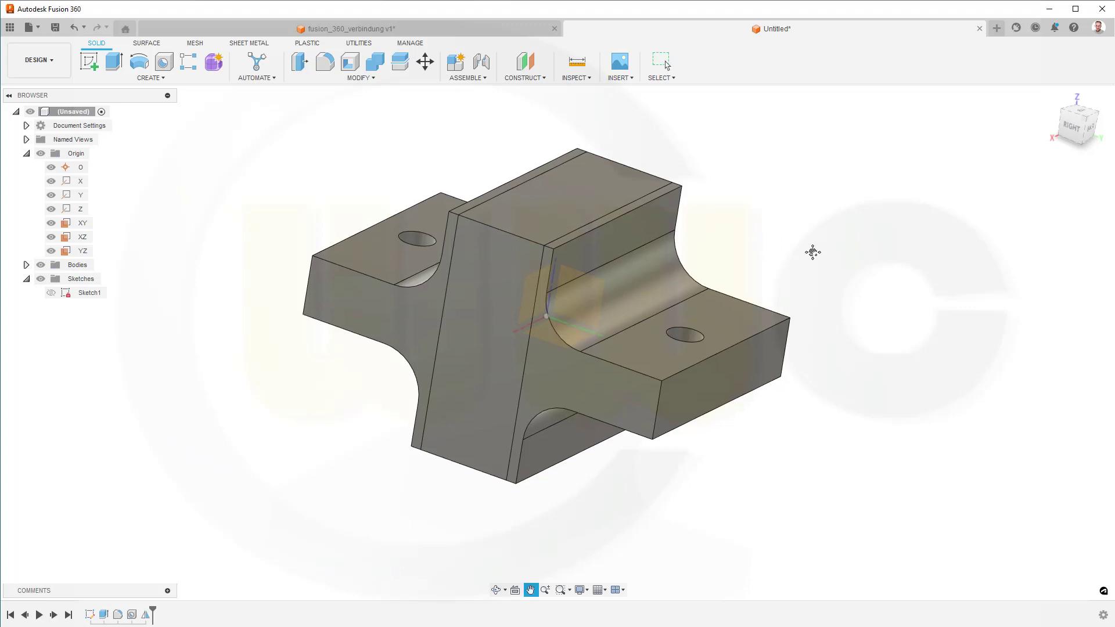
Rotate the mirrored body 90 degrees about the origin's Y axis.
{"action": "middle_click_drag", "start_coordinate": [826, 267], "coordinate": [858, 244], "text": "shift"}
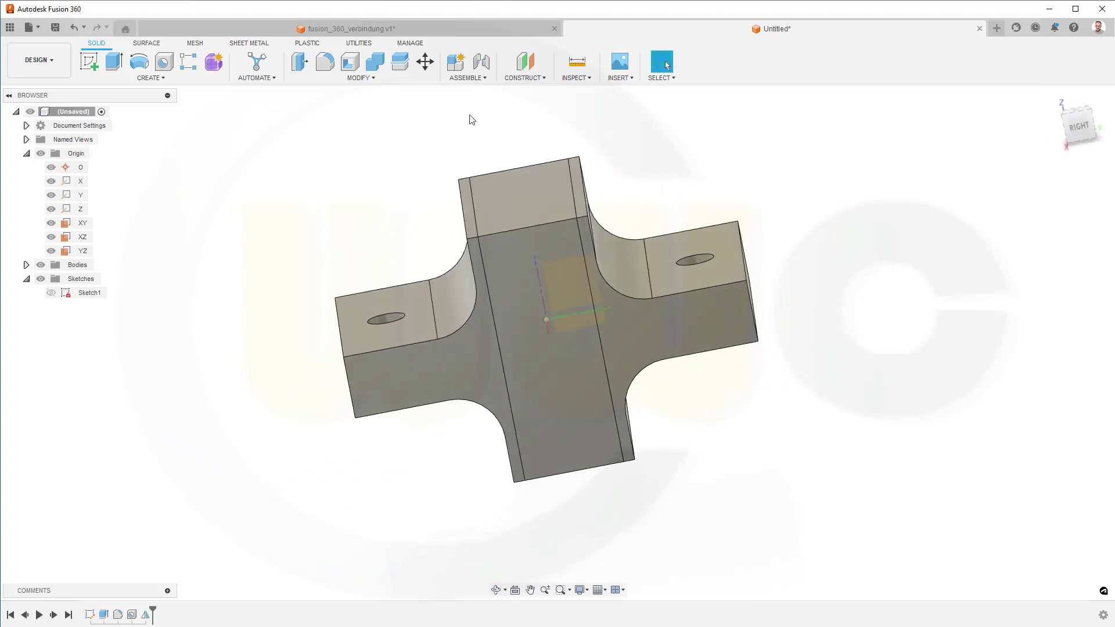
{"action": "left_click", "coordinate": [425, 61]}
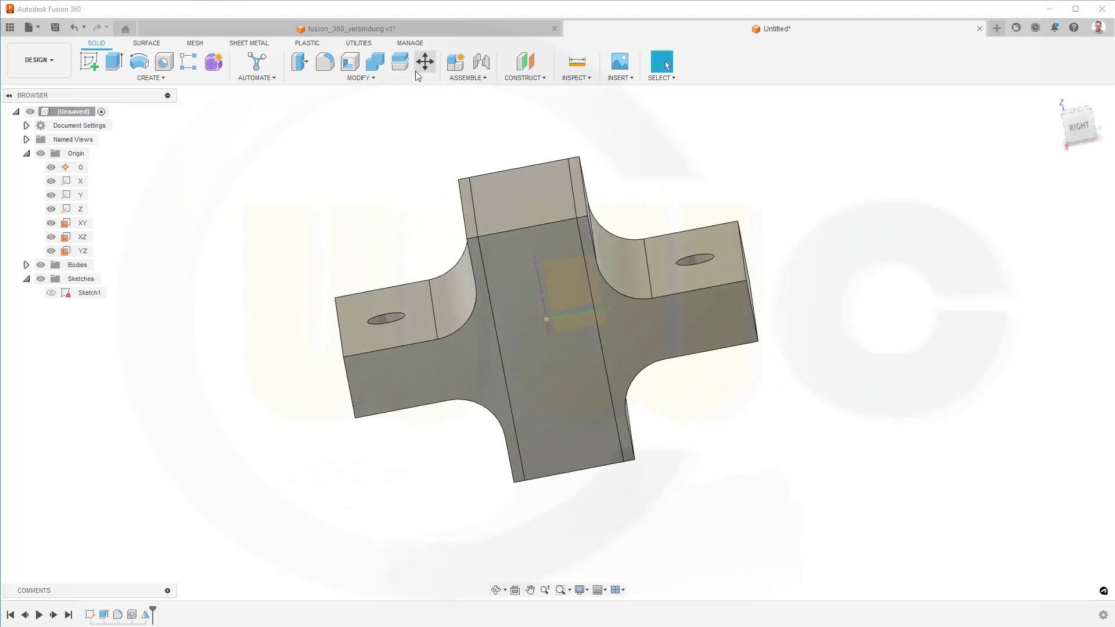
{"action": "left_click", "coordinate": [427, 305]}
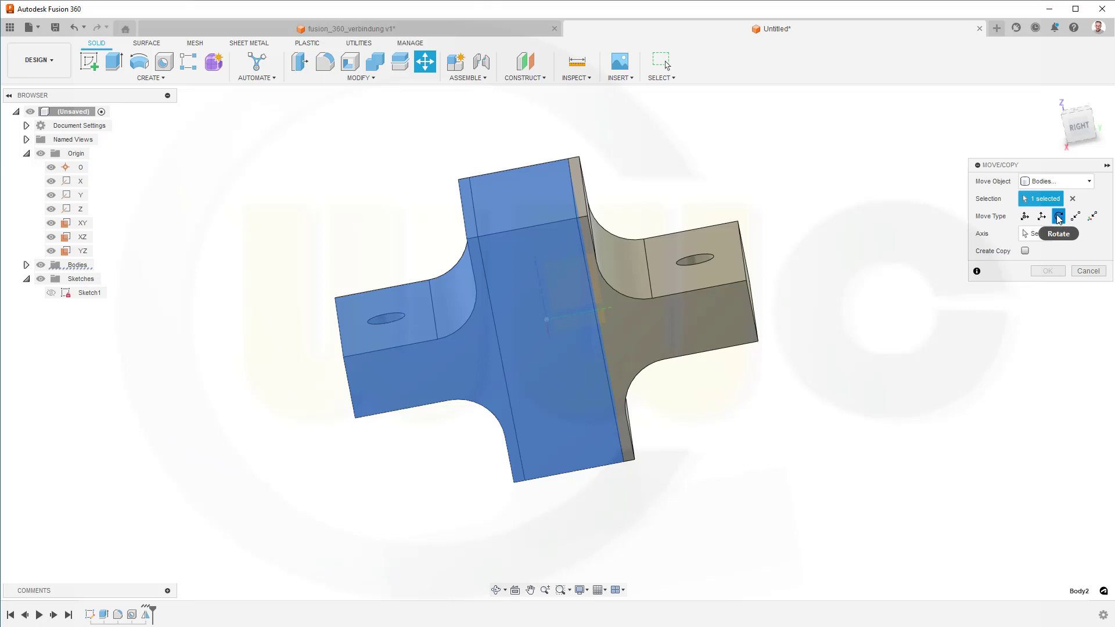
{"action": "left_click", "coordinate": [1047, 238]}
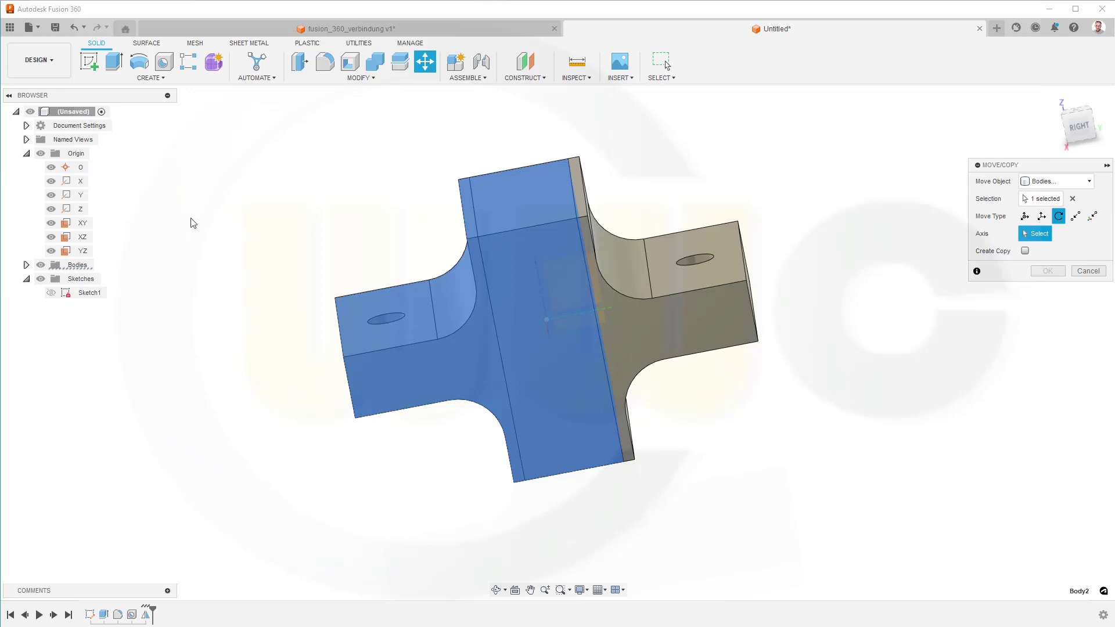
{"action": "left_click", "coordinate": [82, 183]}
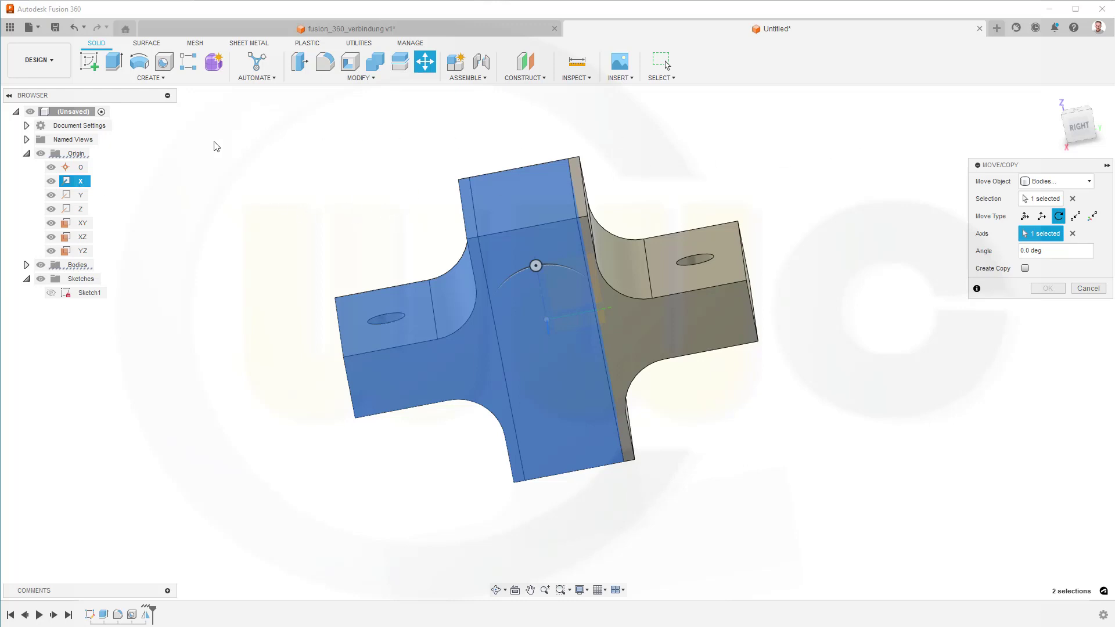
{"action": "left_click", "coordinate": [1073, 234]}
{"action": "left_click", "coordinate": [80, 195]}
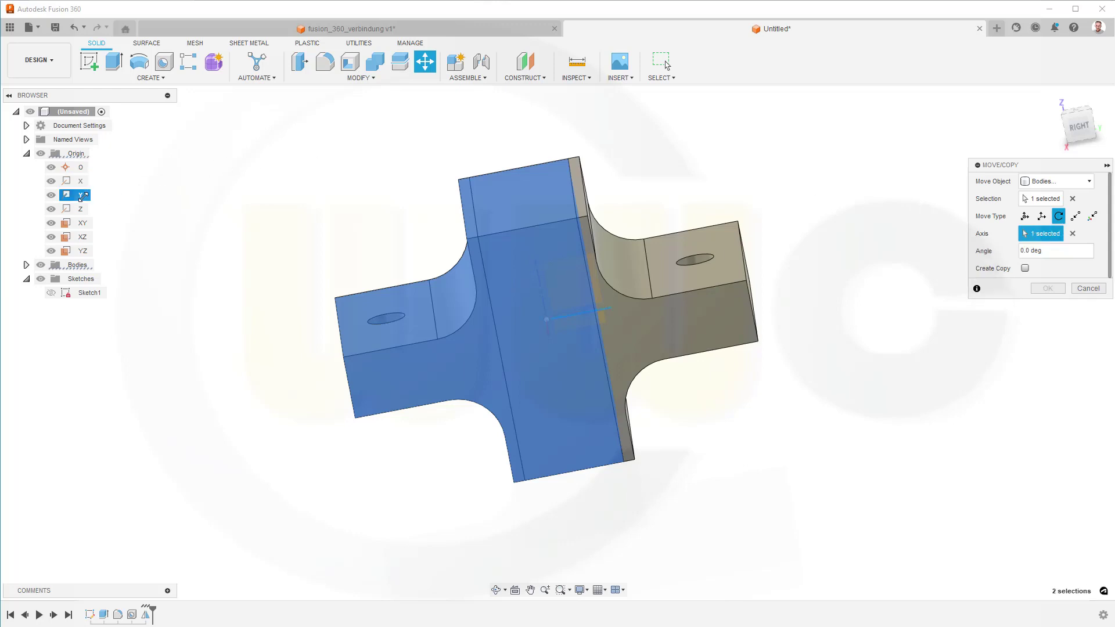
{"action": "left_click", "coordinate": [1067, 255]}
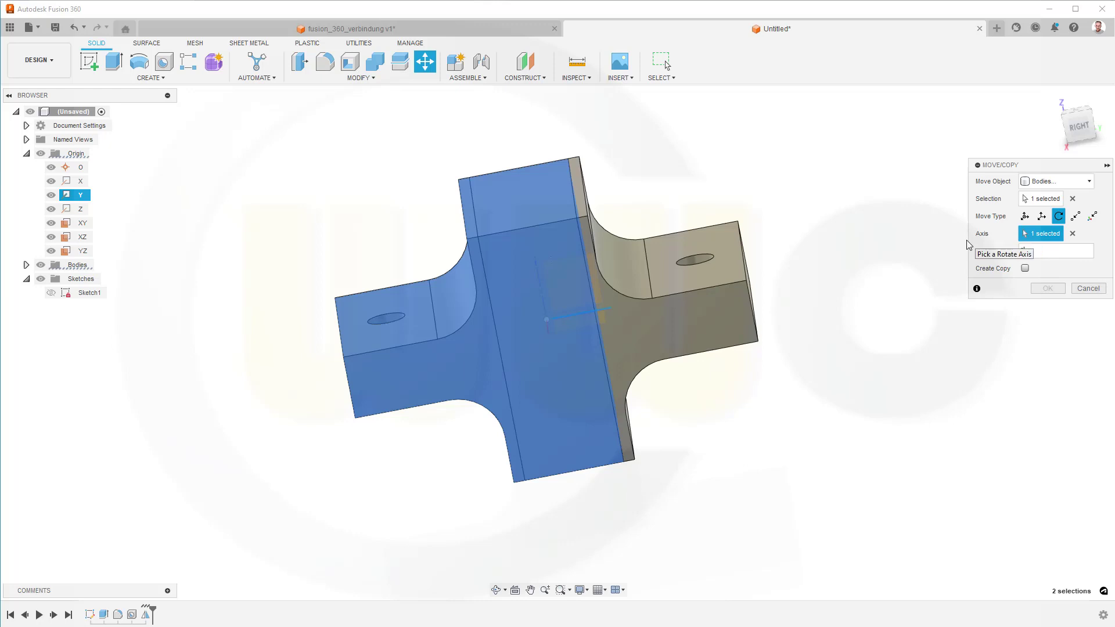
{"action": "type", "text": "90"}
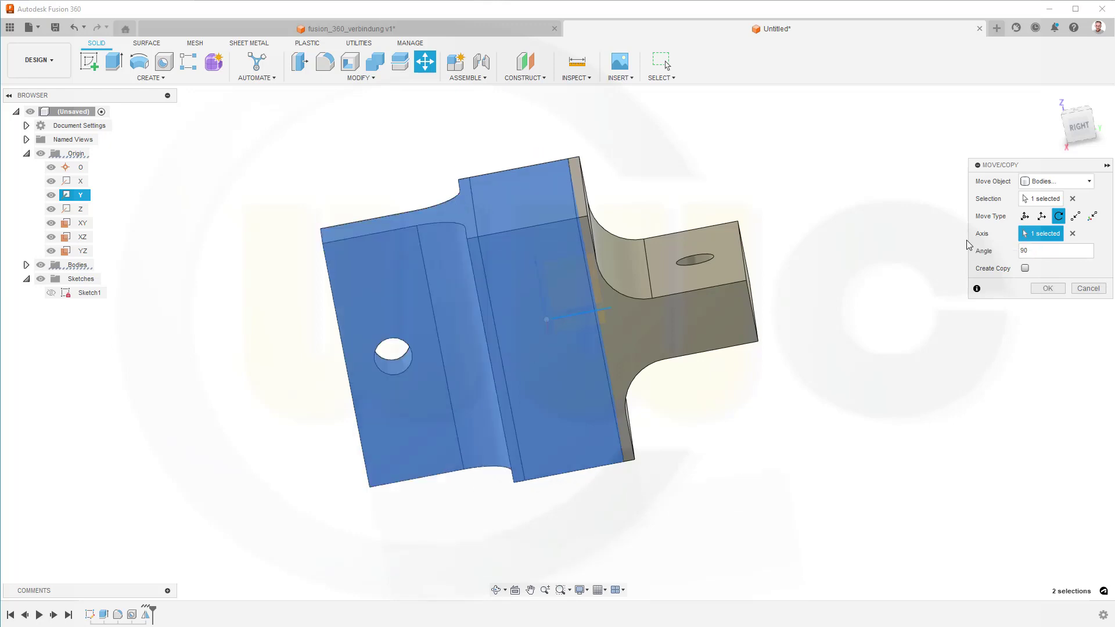
{"action": "key", "text": "Return"}
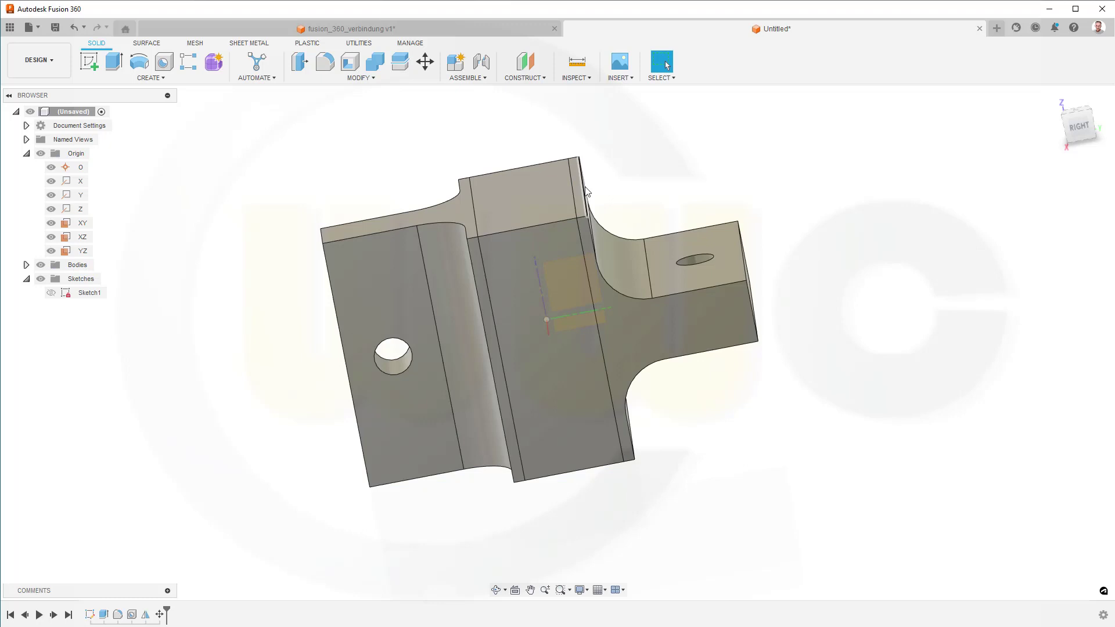
Combine the original body with the rotated body using the Join operation.
{"action": "left_click", "coordinate": [378, 68]}
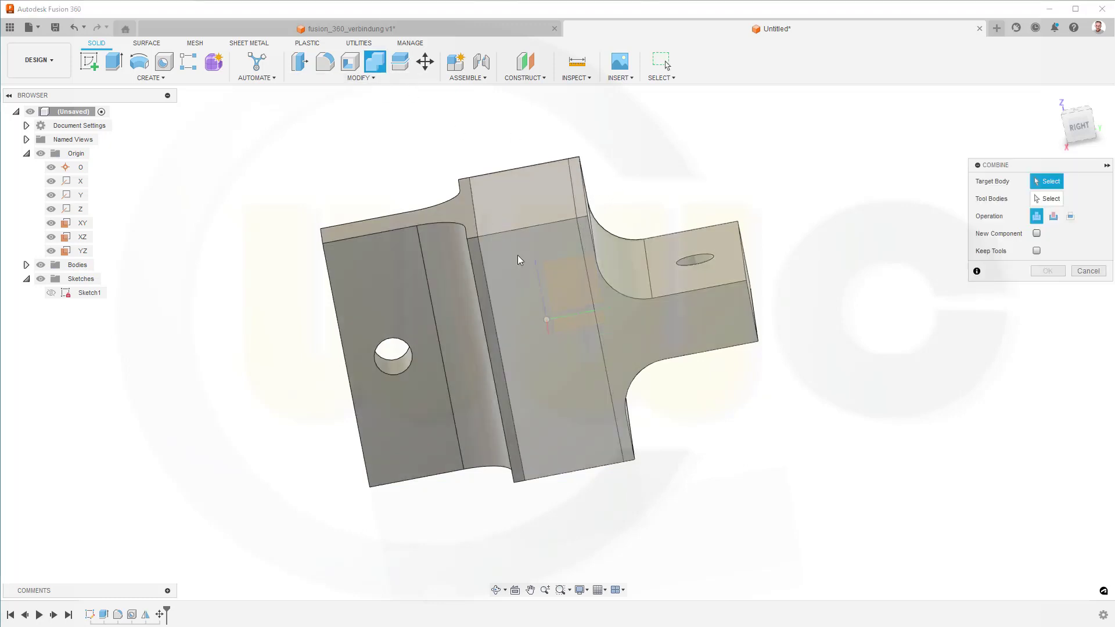
{"action": "left_click", "coordinate": [643, 278]}
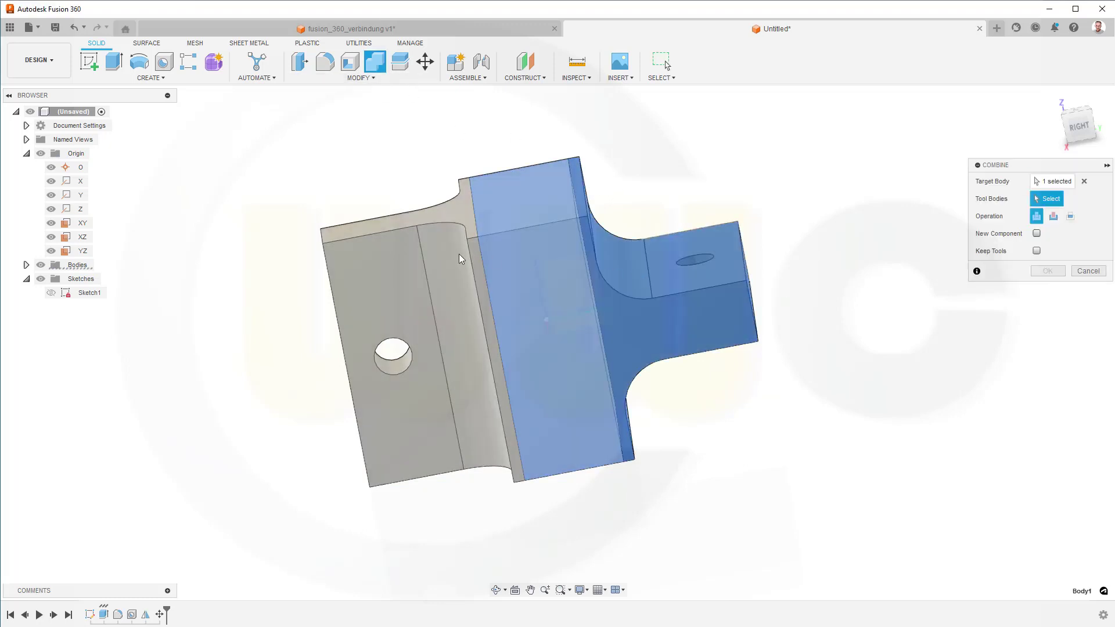
{"action": "left_click", "coordinate": [400, 262]}
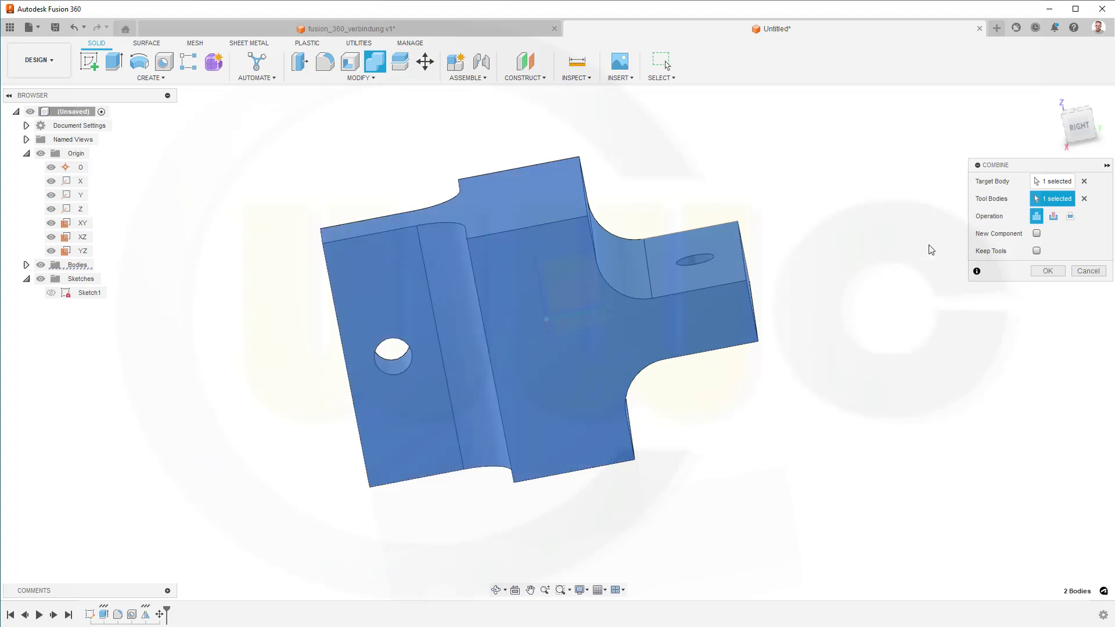
{"action": "left_click", "coordinate": [1046, 271]}
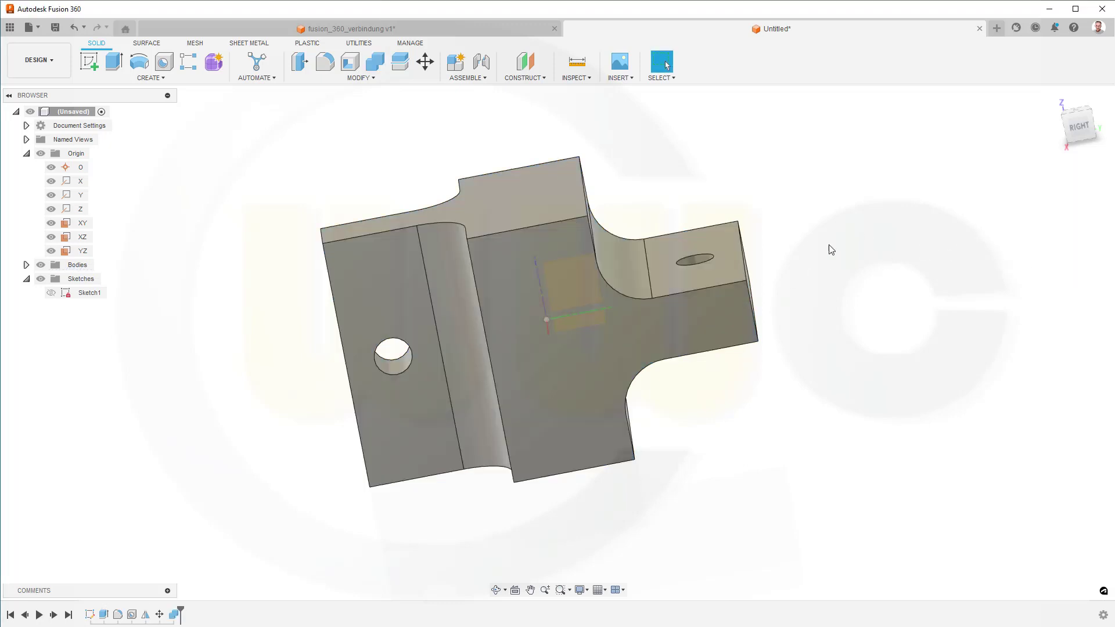
Start a sketch on the XZ plane and draw a circumscribed hexagon centred on the origin, about 59 mm across flats.
{"action": "middle_click_drag", "start_coordinate": [832, 250], "coordinate": [856, 232]}
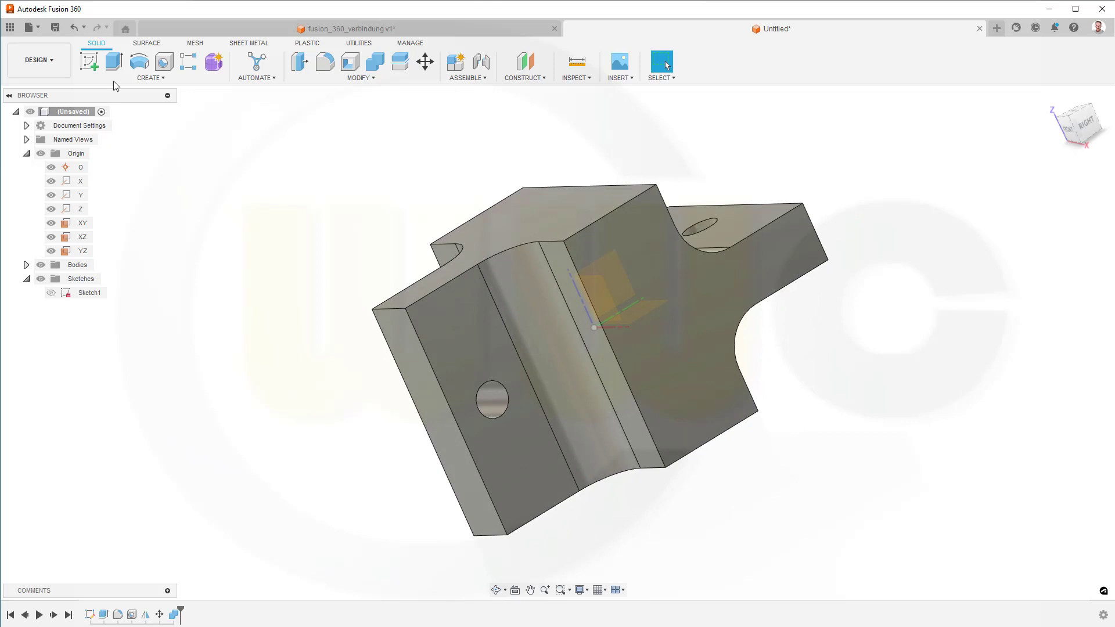
{"action": "left_click", "coordinate": [93, 63]}
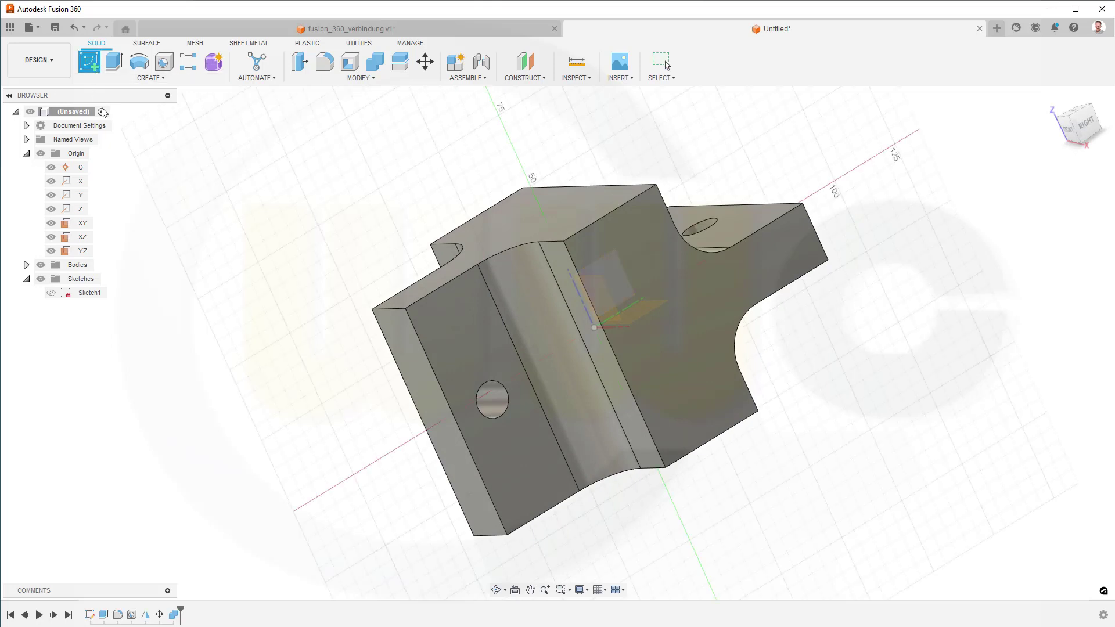
{"action": "left_click", "coordinate": [88, 254]}
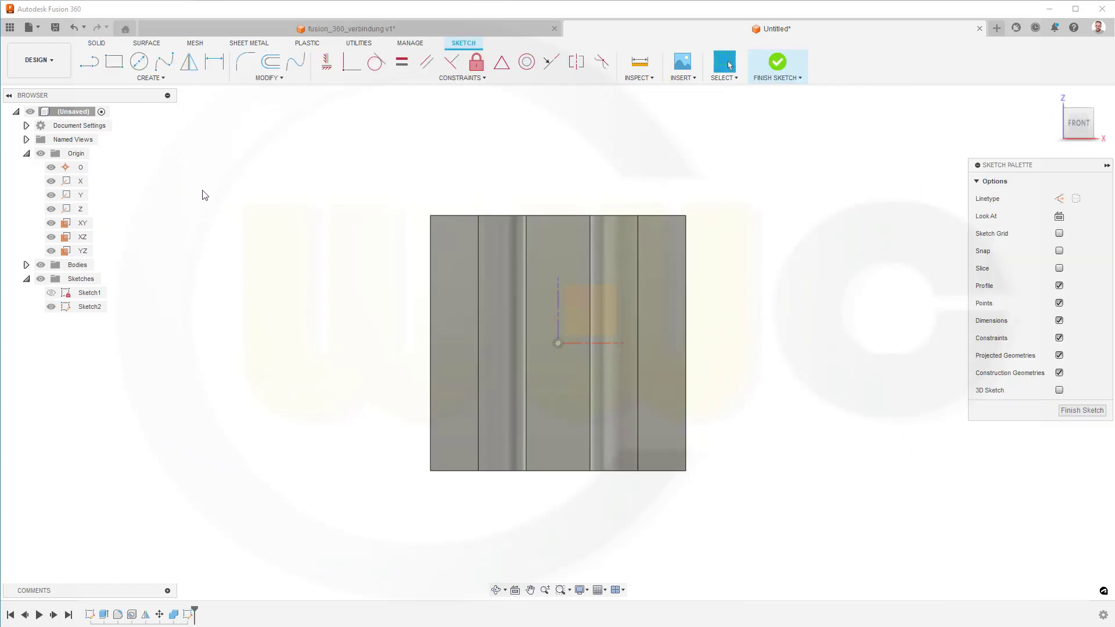
{"action": "left_click", "coordinate": [169, 79]}
{"action": "mouse_move", "coordinate": [152, 127]}
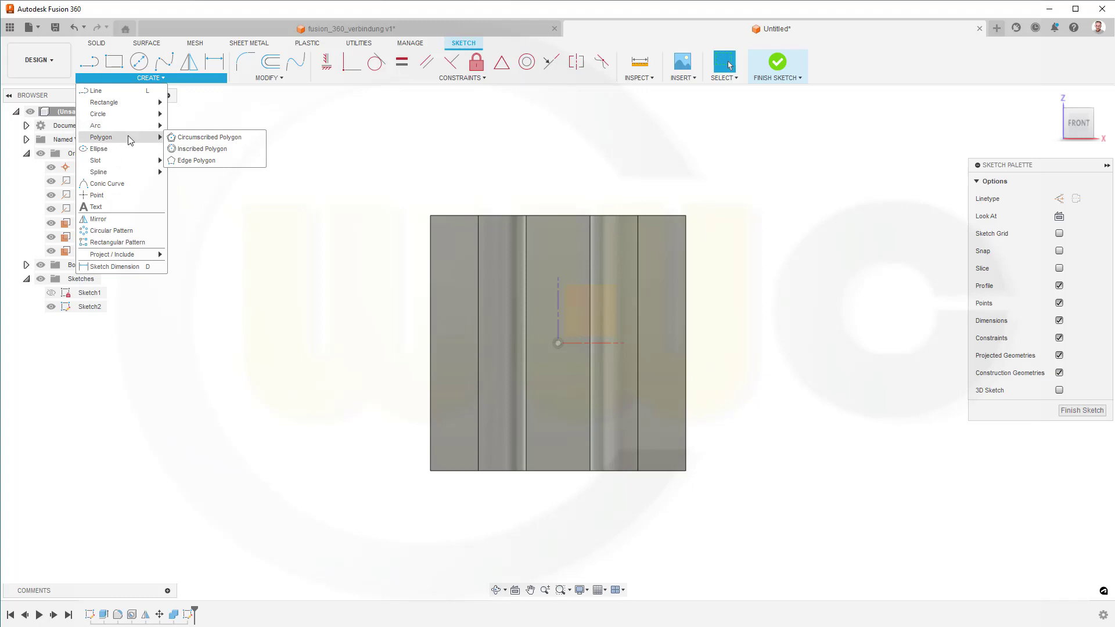
{"action": "left_click", "coordinate": [201, 137]}
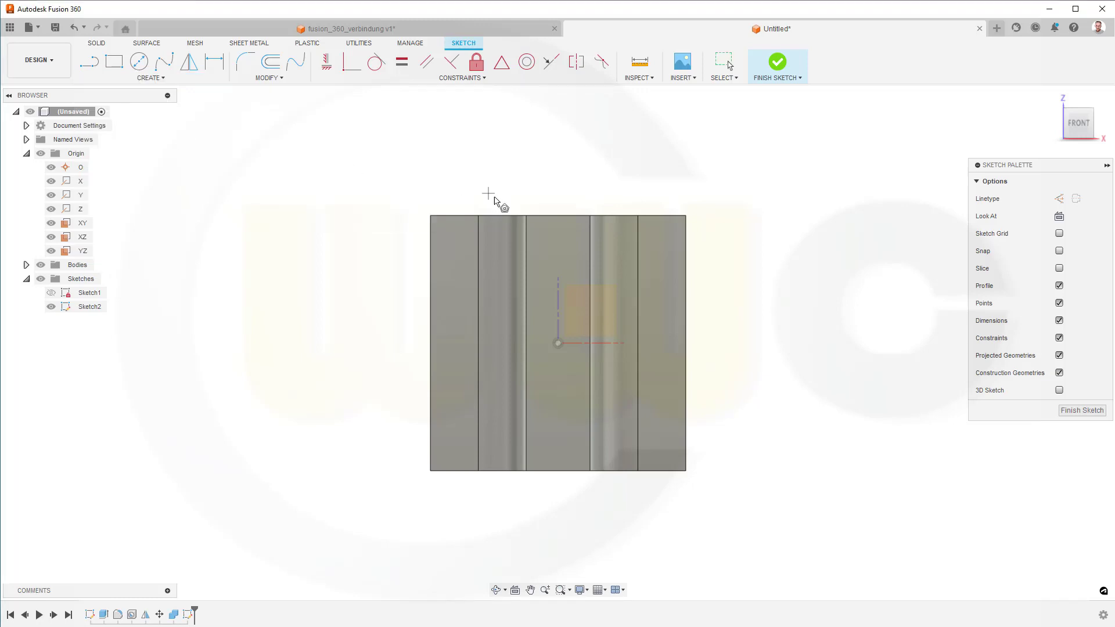
{"action": "left_click", "coordinate": [558, 343]}
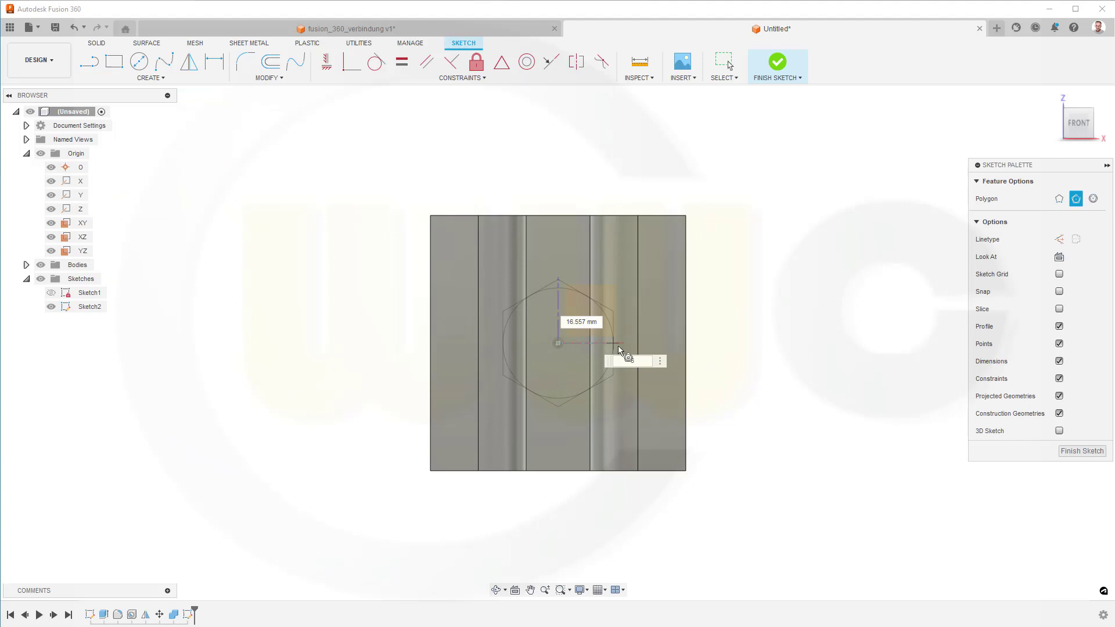
{"action": "left_click", "coordinate": [640, 298]}
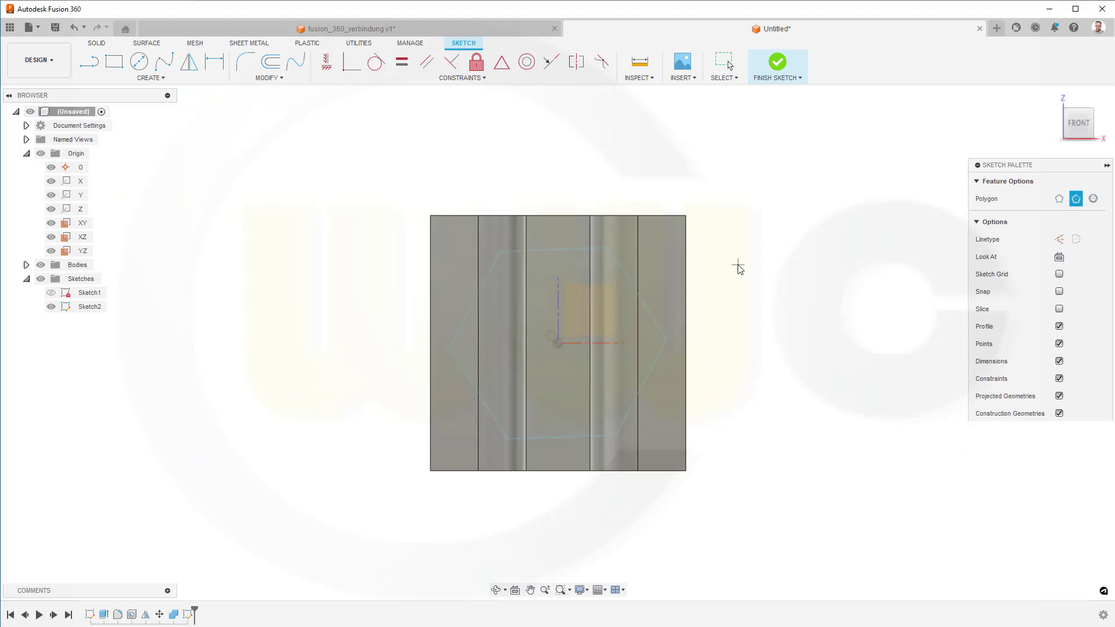
{"action": "key", "text": "Escape"}
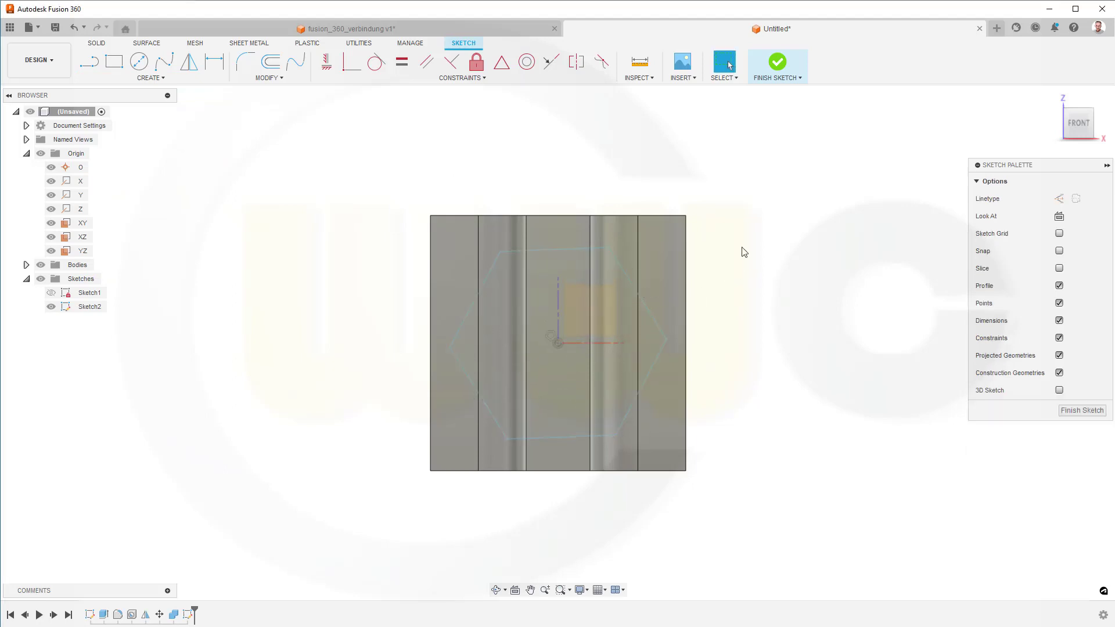
Constrain the hexagon's upper side to horizontal, dimension its width across flats to 50 mm, and finish the sketch.
{"action": "left_click", "coordinate": [546, 250]}
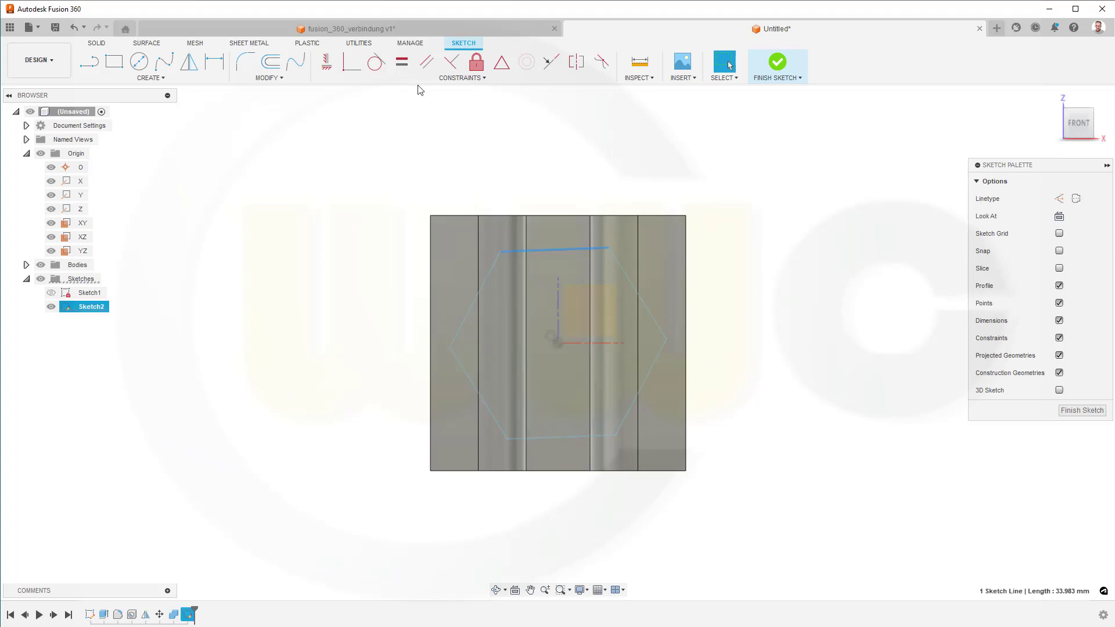
{"action": "left_click", "coordinate": [327, 62]}
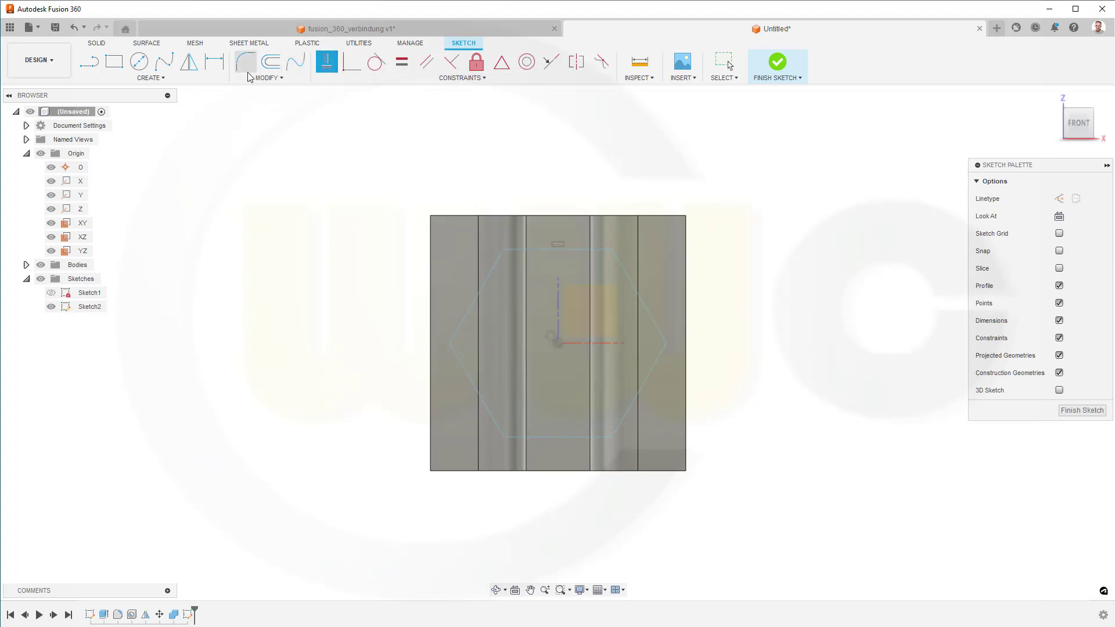
{"action": "left_click", "coordinate": [214, 62]}
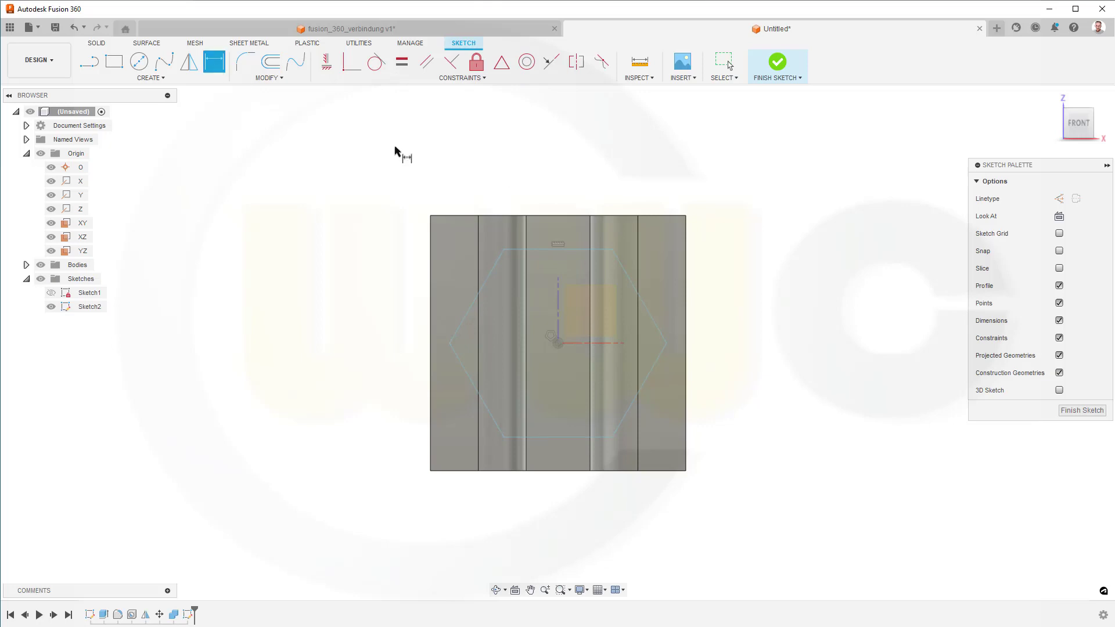
{"action": "left_click", "coordinate": [547, 250]}
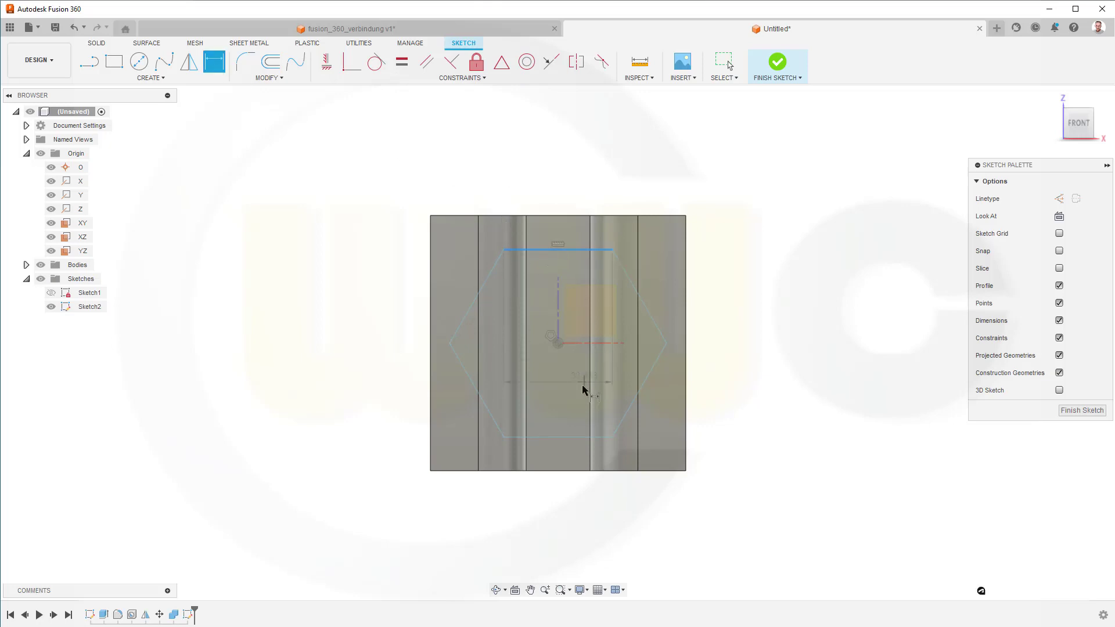
{"action": "left_click", "coordinate": [552, 437]}
{"action": "left_click", "coordinate": [389, 352]}
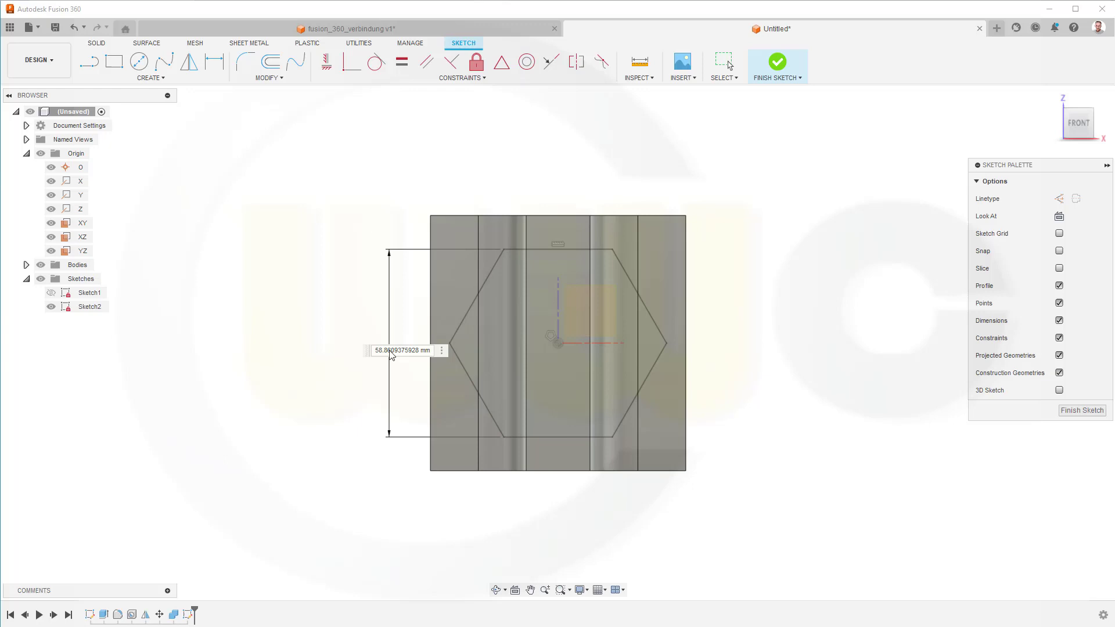
{"action": "type", "text": "50"}
{"action": "key", "text": "Return"}
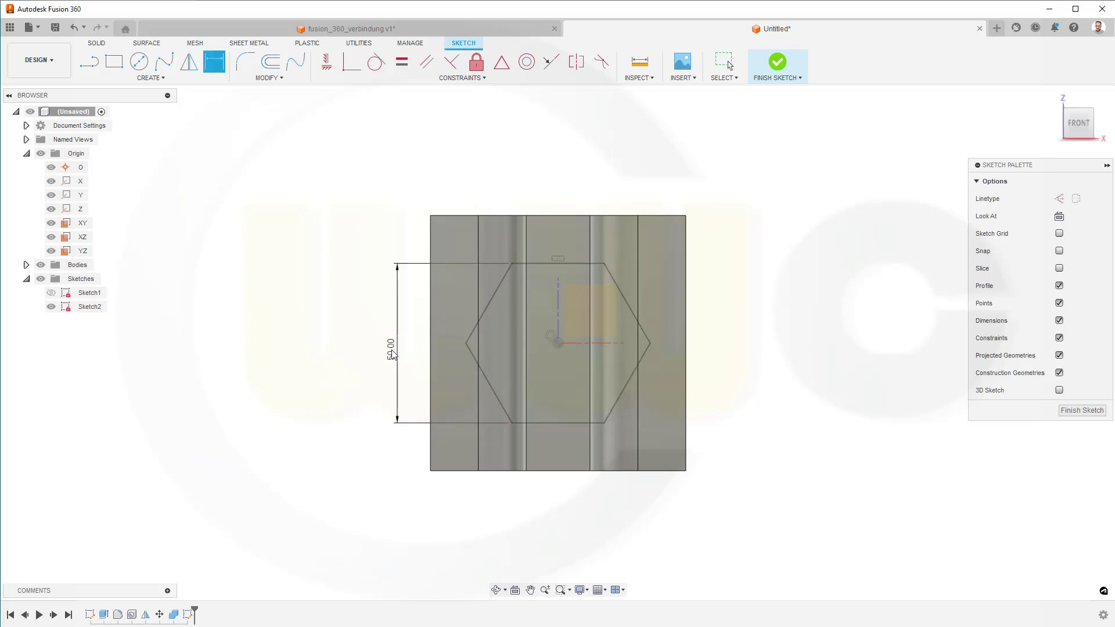
{"action": "left_click", "coordinate": [1082, 410]}
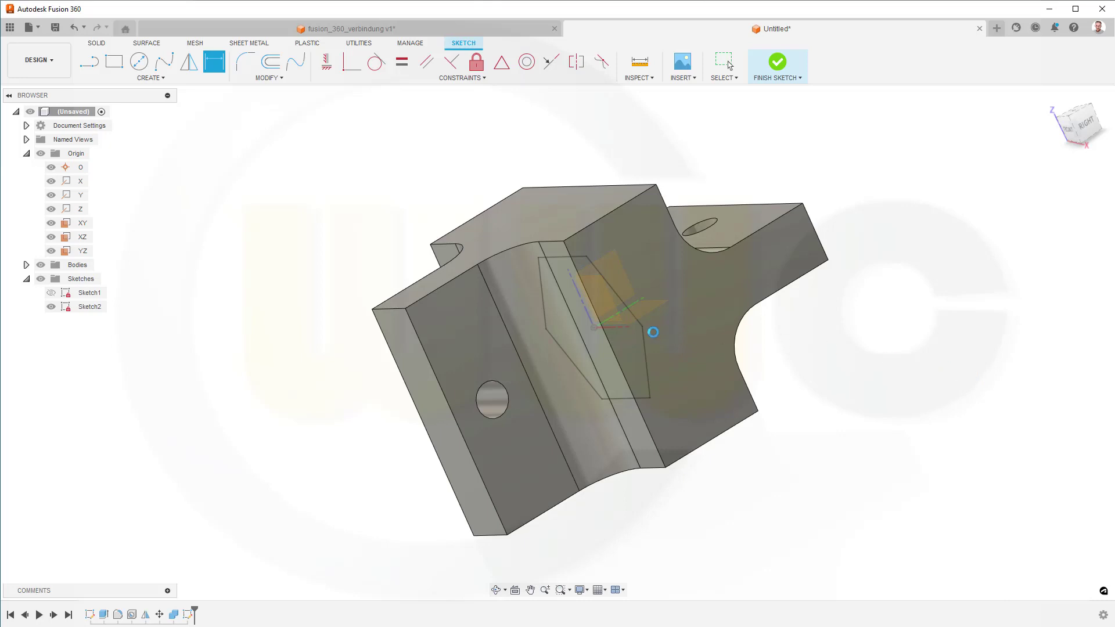
Edit the hexagon sketch, add a sketch point at the hexagon's vertex on the positive X axis, and finish the sketch.
{"action": "double_click", "coordinate": [90, 308]}
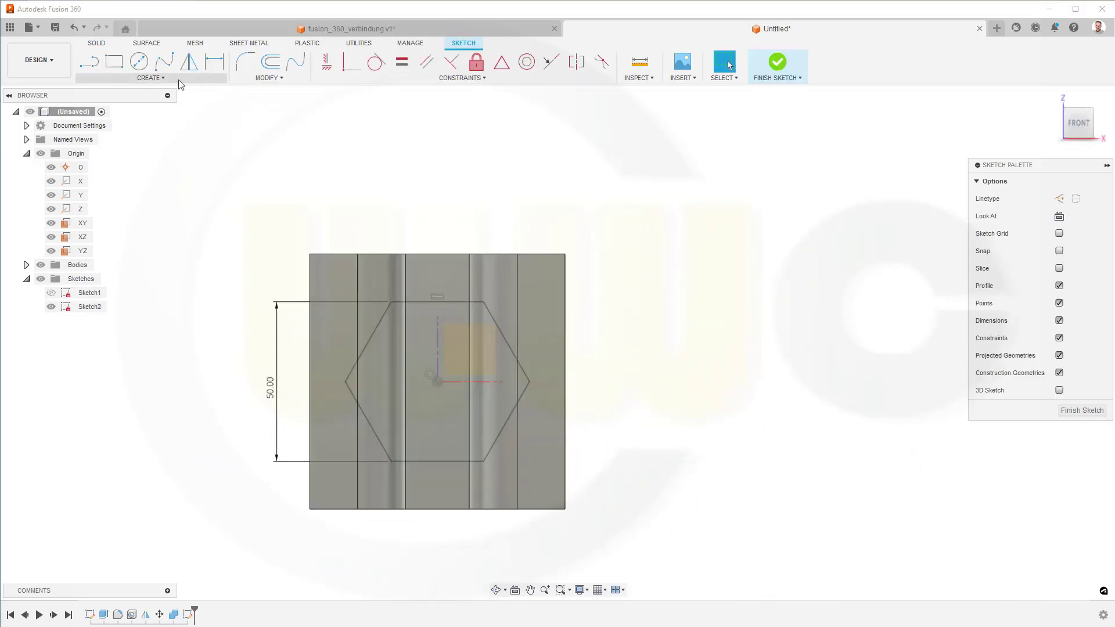
{"action": "left_click", "coordinate": [165, 78]}
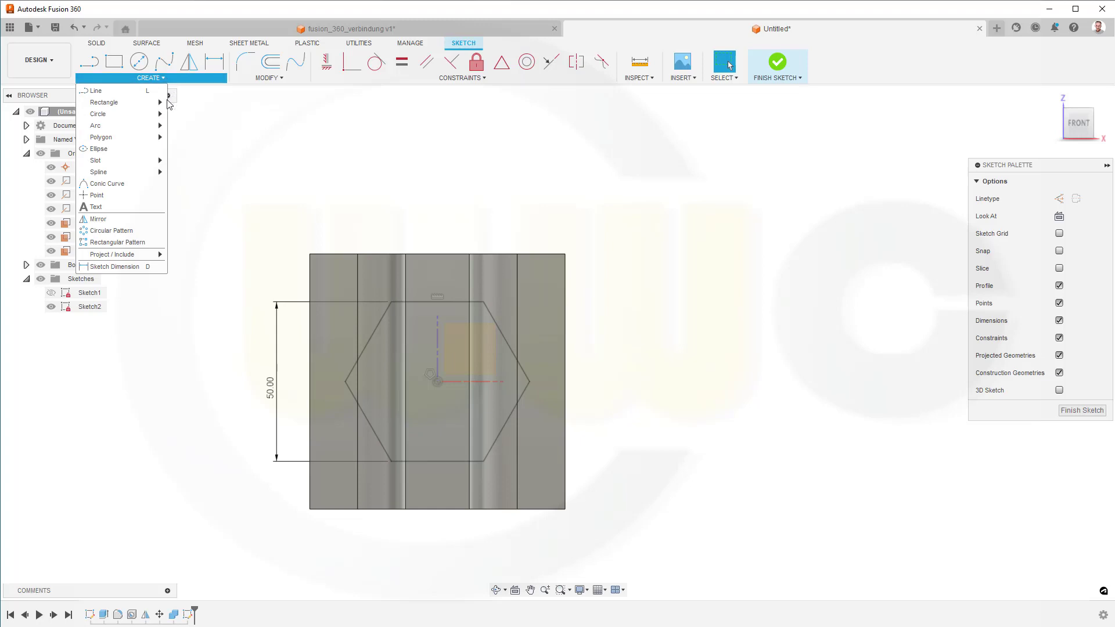
{"action": "mouse_move", "coordinate": [140, 140]}
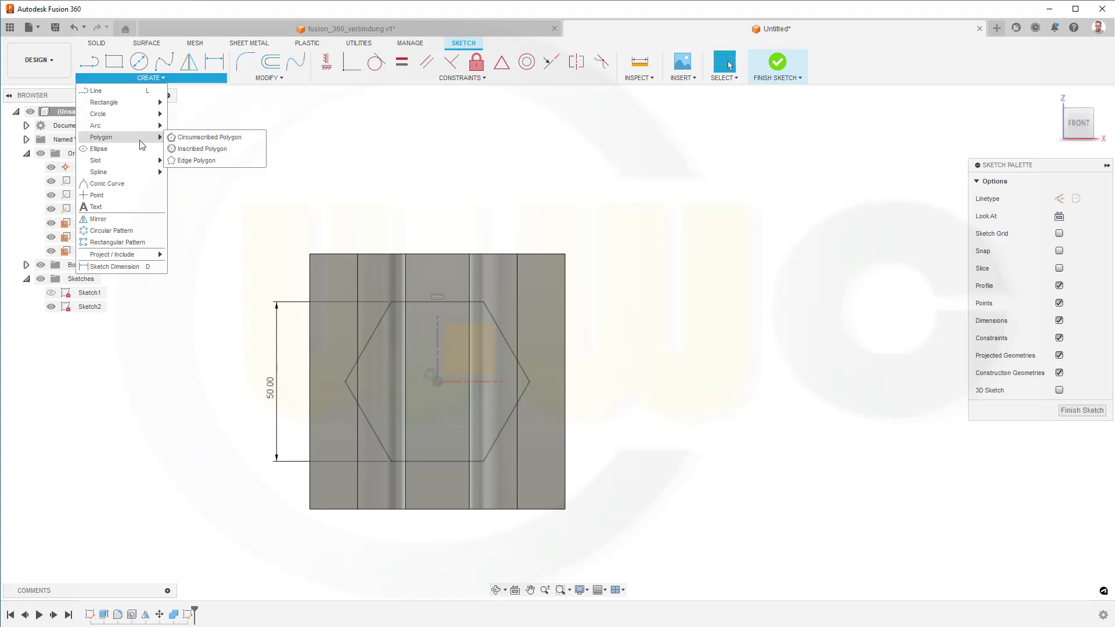
{"action": "left_click", "coordinate": [125, 195]}
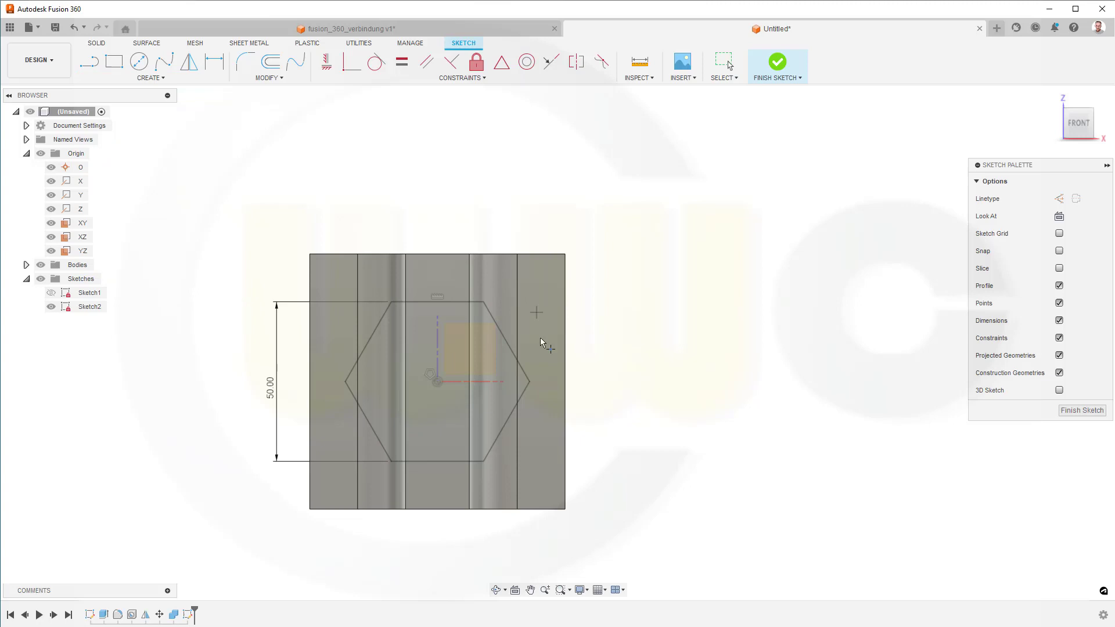
{"action": "left_click", "coordinate": [532, 386]}
{"action": "left_click", "coordinate": [778, 62]}
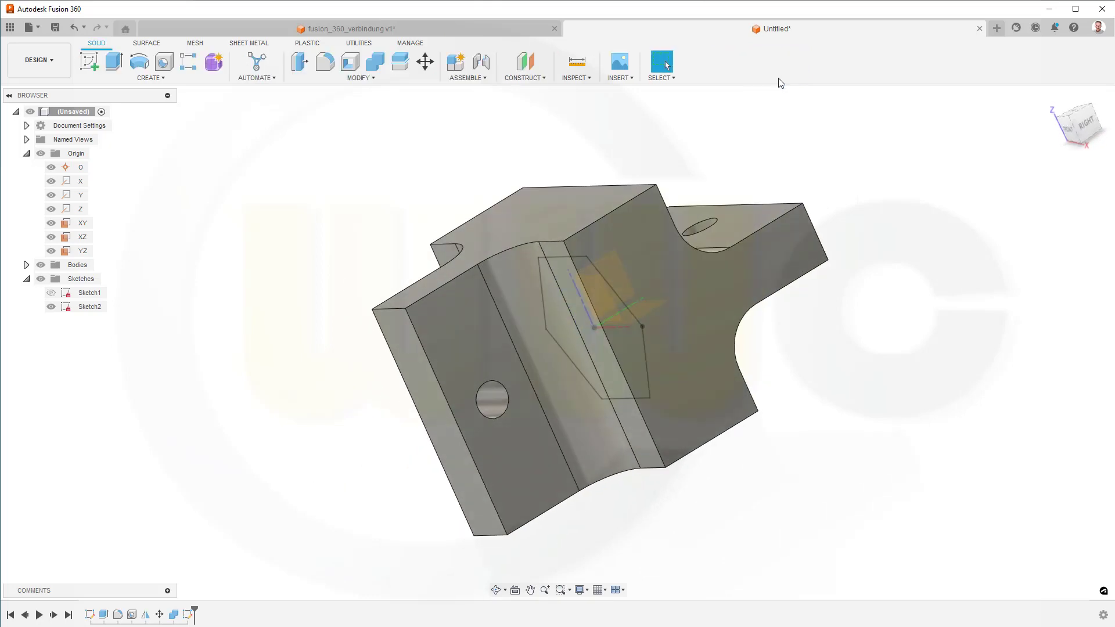
Extrude the hexagon symmetrically to a whole length of 140 mm with the Intersect operation to trim the block.
{"action": "left_click", "coordinate": [114, 62]}
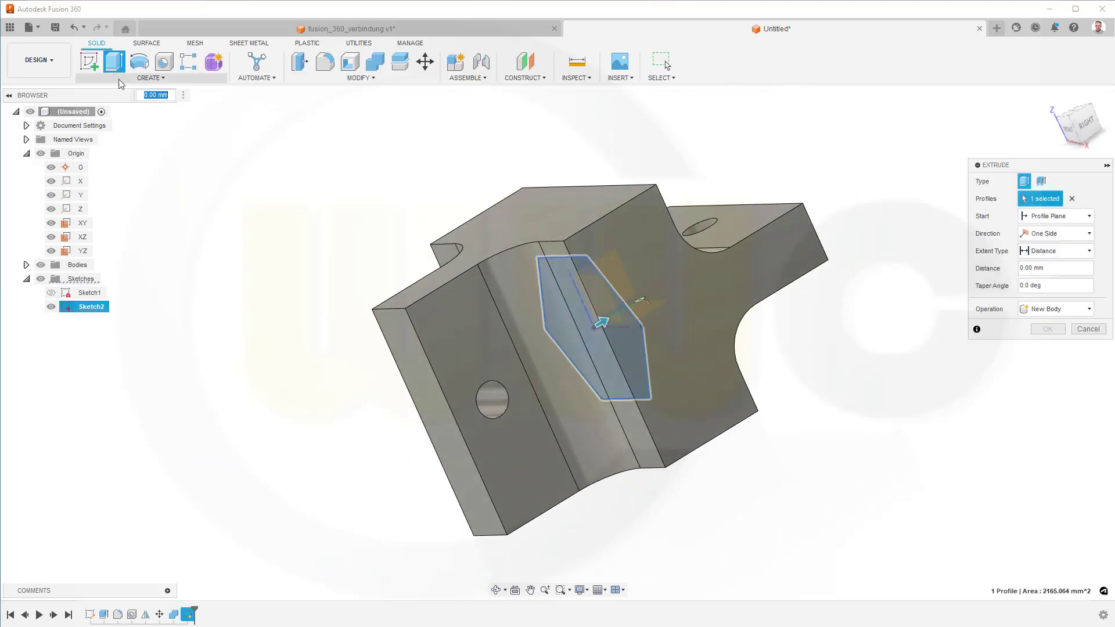
{"action": "left_click", "coordinate": [1062, 233]}
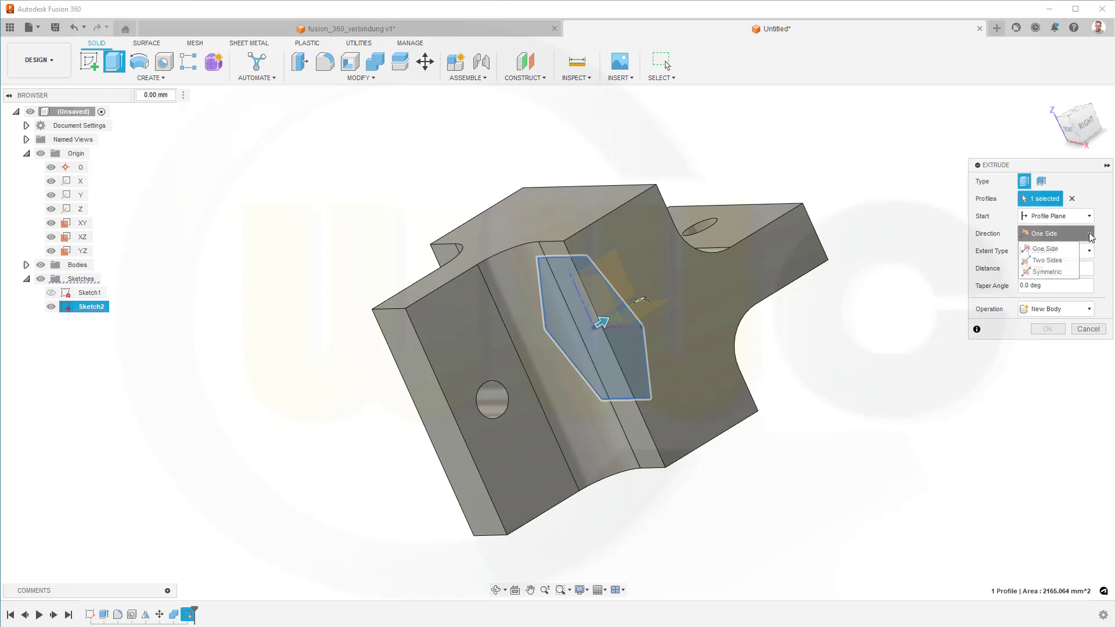
{"action": "left_click", "coordinate": [1049, 271]}
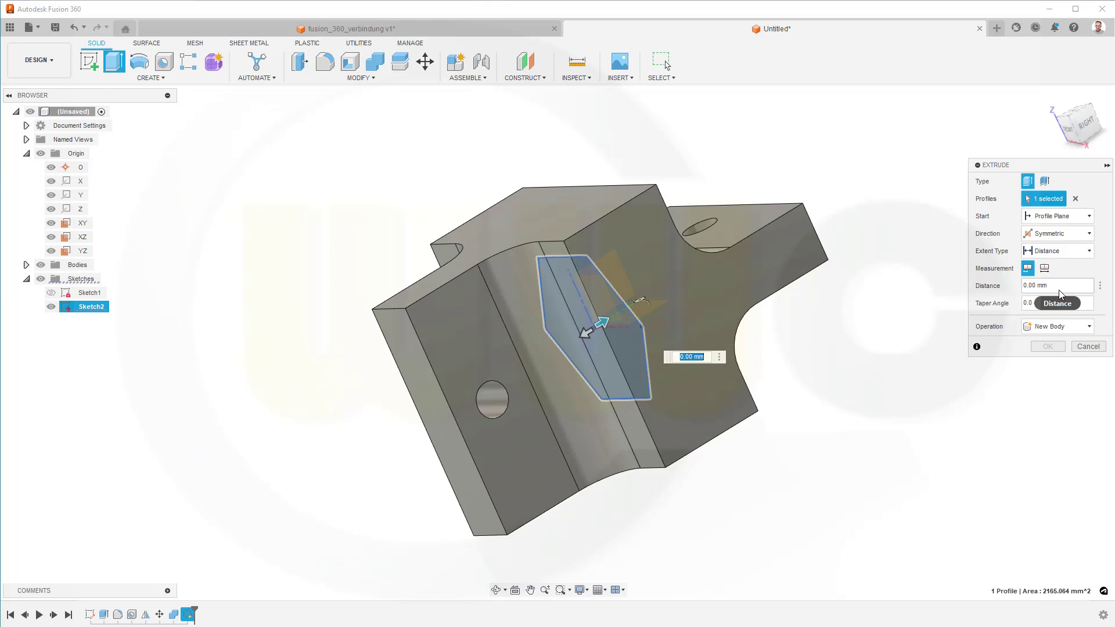
{"action": "left_click", "coordinate": [1045, 269]}
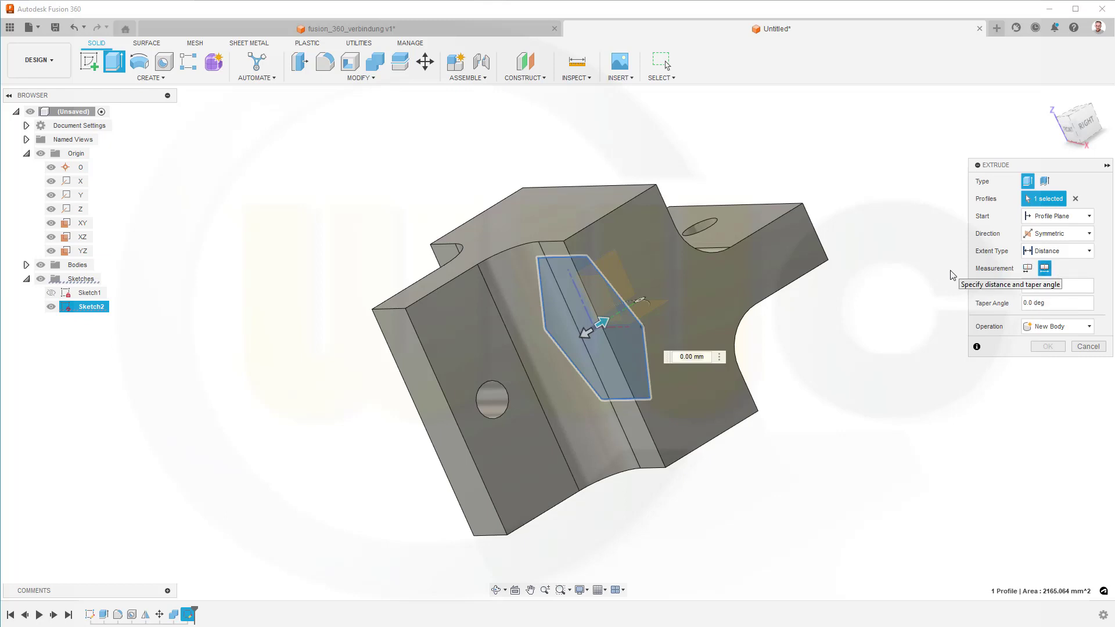
{"action": "type", "text": "1400"}
{"action": "key", "text": "Return"}
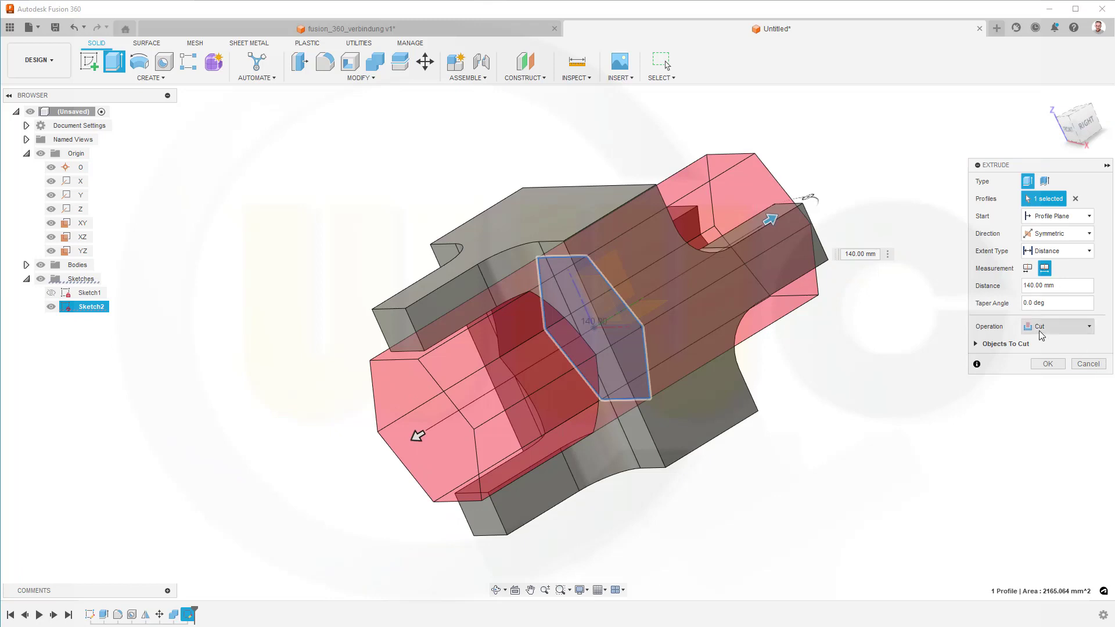
{"action": "left_click", "coordinate": [1088, 331]}
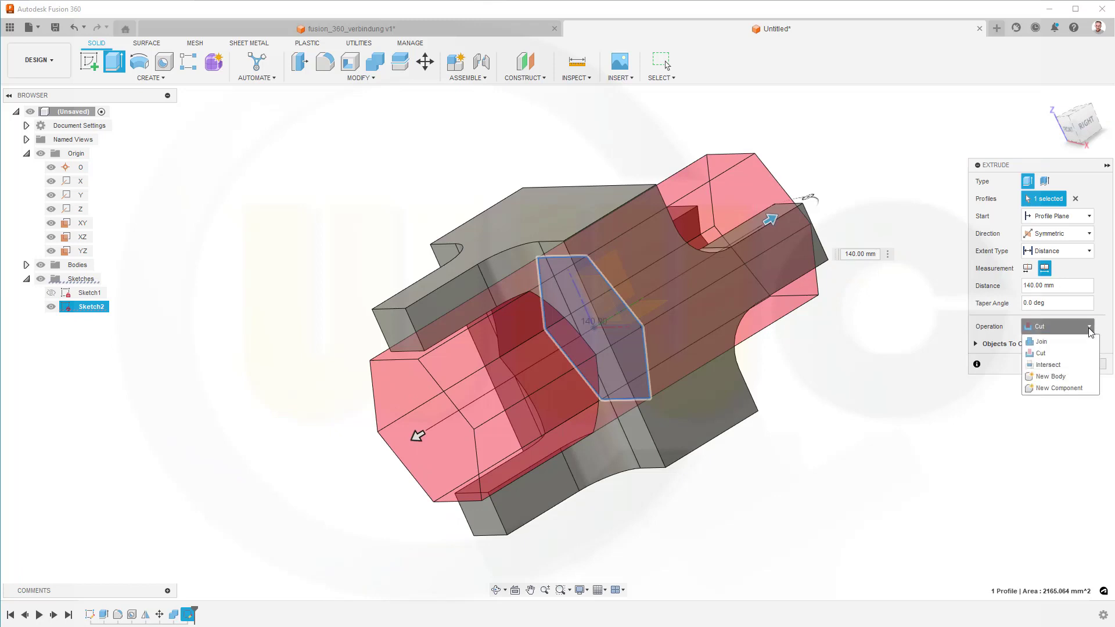
{"action": "left_click", "coordinate": [1065, 369]}
{"action": "left_click", "coordinate": [1058, 368]}
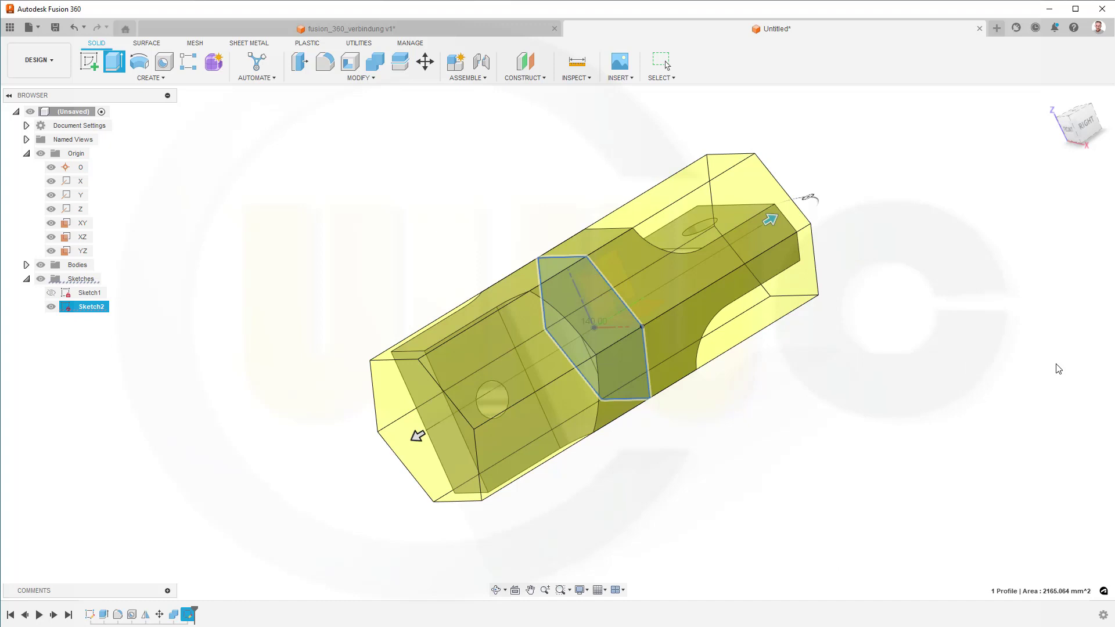
Create a construction plane offset 30 mm from the origin's YZ plane.
{"action": "scroll", "coordinate": [888, 304], "scroll_direction": "up", "scroll_amount": 4}
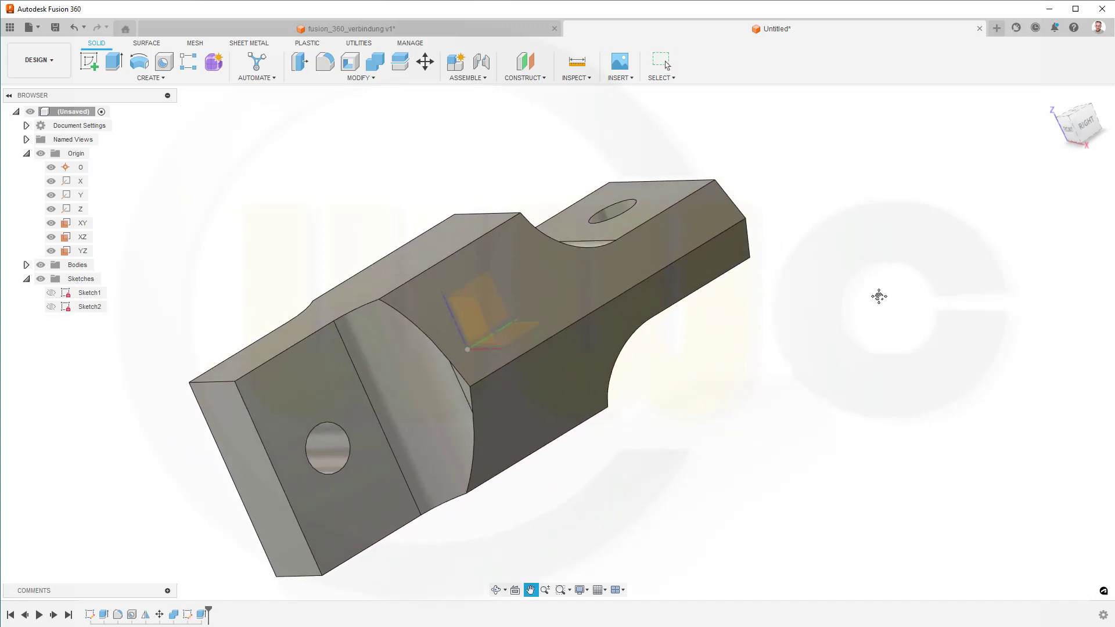
{"action": "middle_click_drag", "start_coordinate": [871, 289], "coordinate": [511, 251], "text": "shift"}
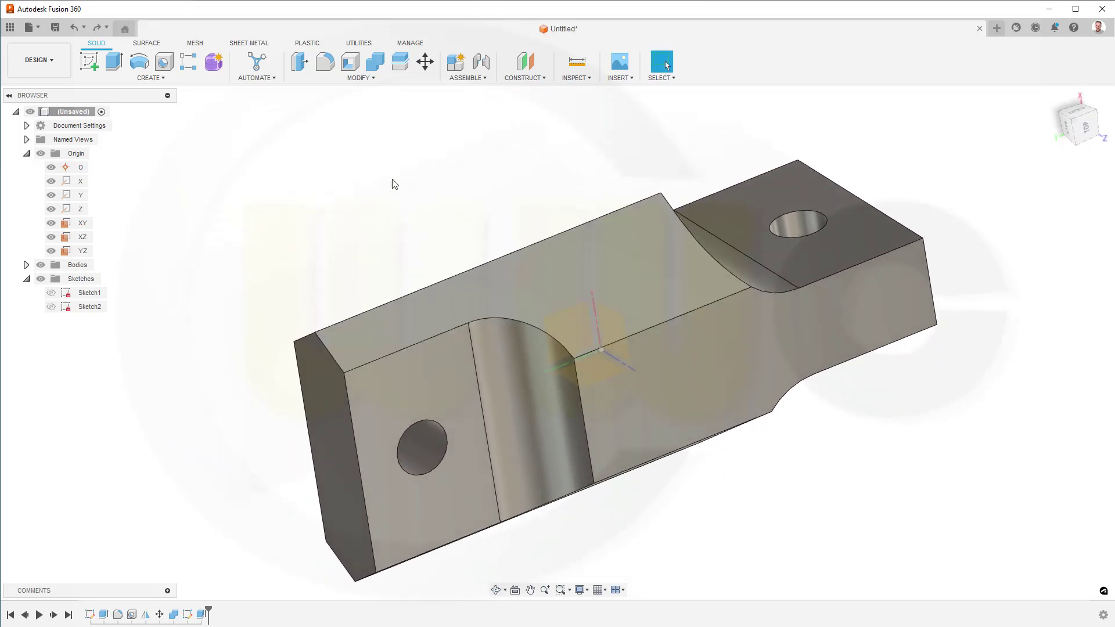
{"action": "left_click", "coordinate": [545, 79]}
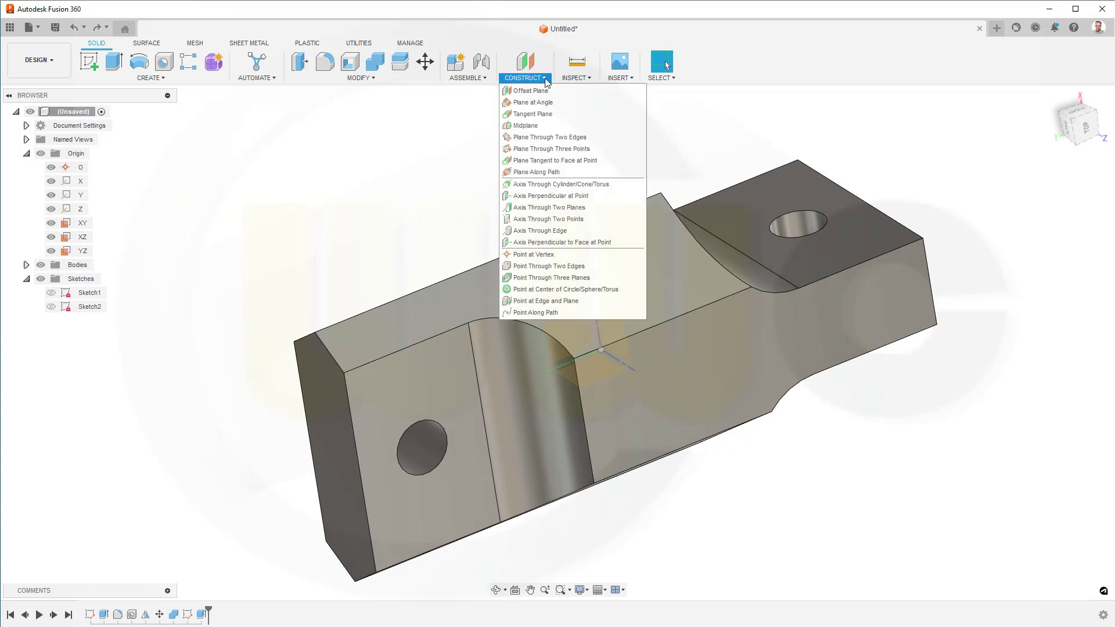
{"action": "left_click", "coordinate": [545, 92]}
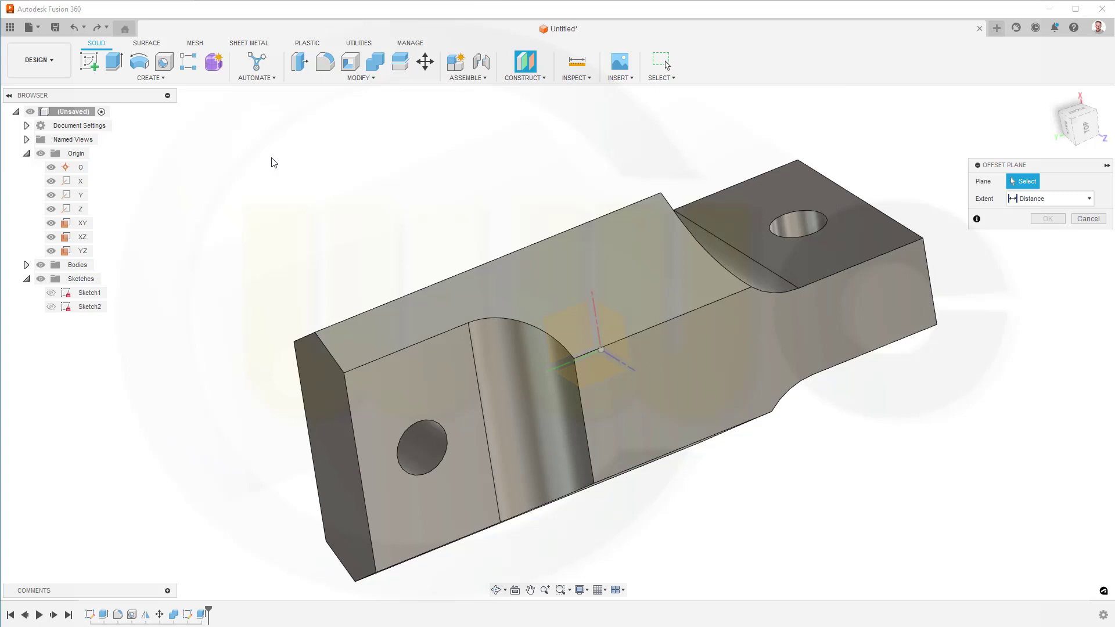
{"action": "left_click", "coordinate": [75, 251]}
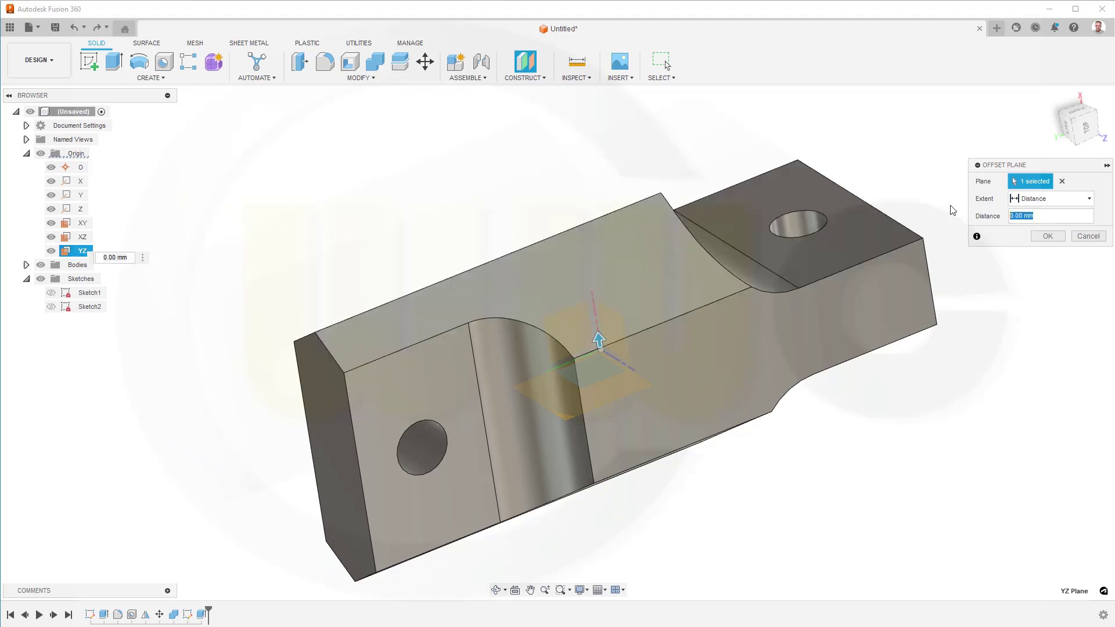
{"action": "type", "text": "10"}
{"action": "key", "text": "Return"}
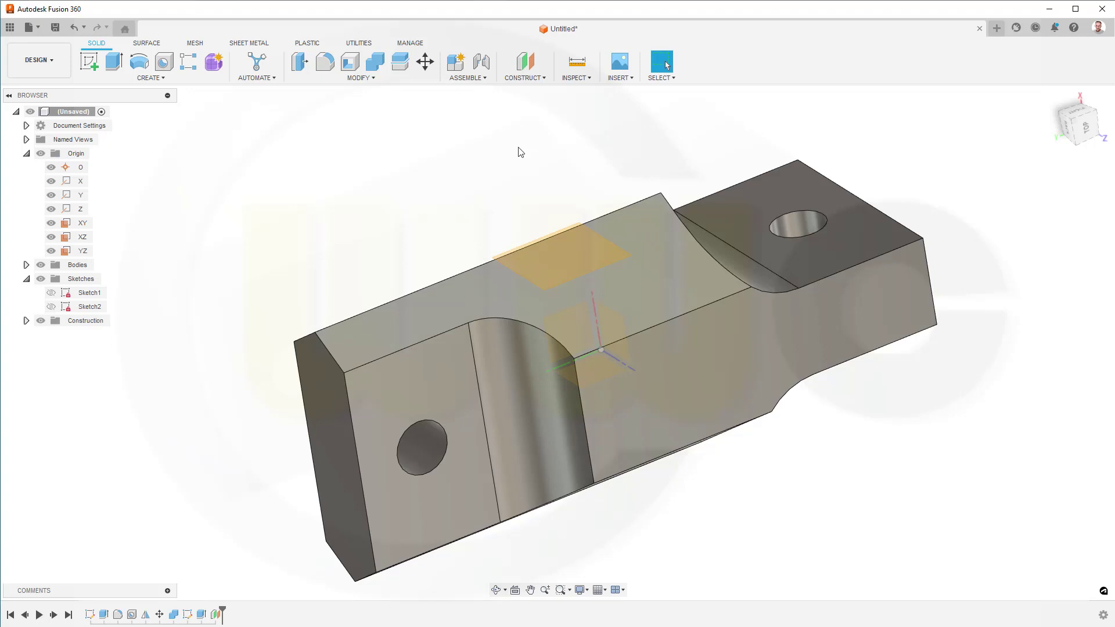
Sketch a single point on the offset construction plane, coincident with the origin, and finish the sketch.
{"action": "left_click", "coordinate": [89, 61]}
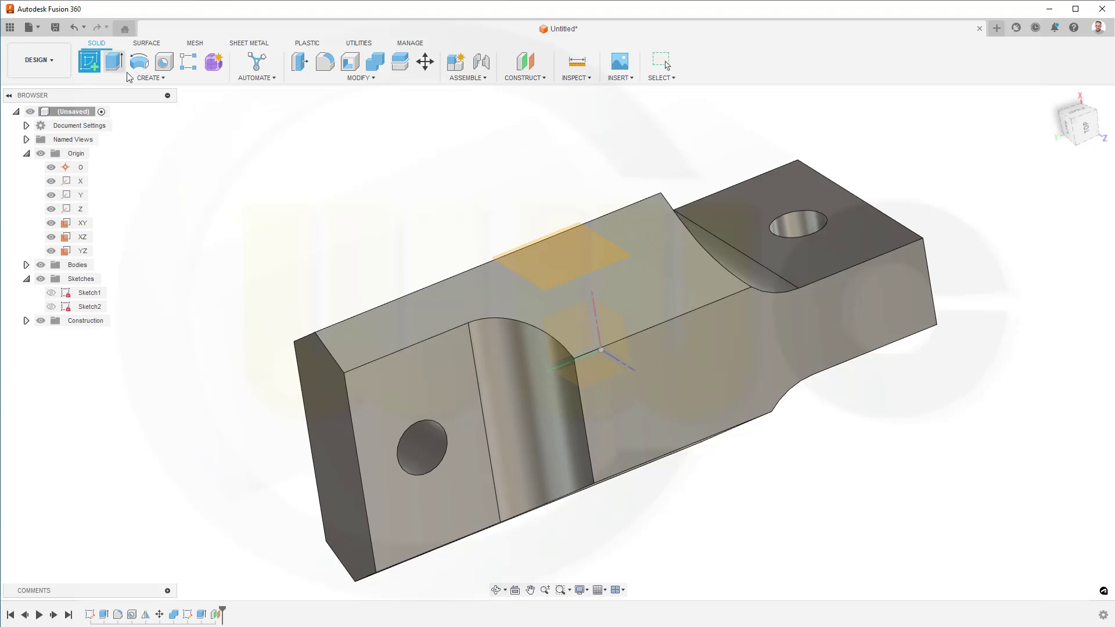
{"action": "left_click", "coordinate": [26, 320]}
{"action": "left_click", "coordinate": [84, 335]}
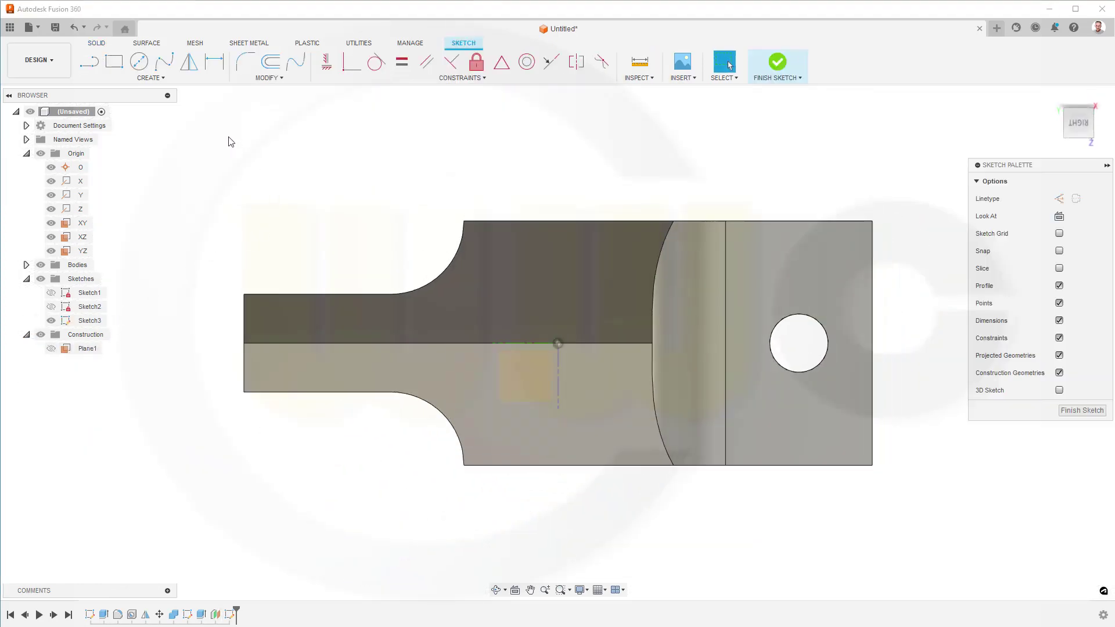
{"action": "left_click", "coordinate": [167, 79]}
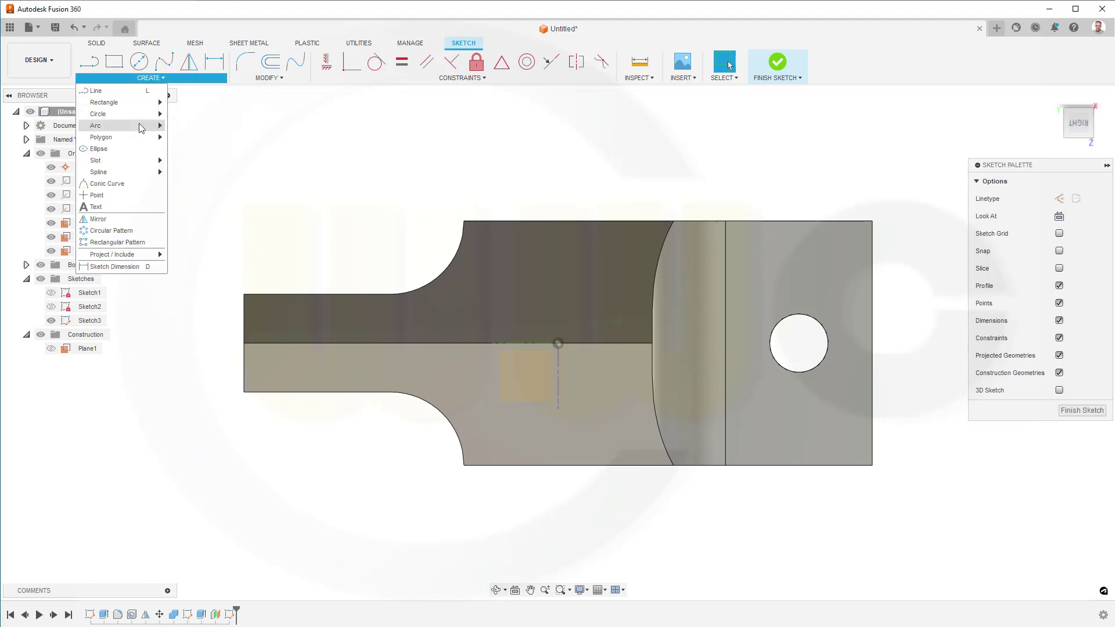
{"action": "left_click", "coordinate": [97, 195]}
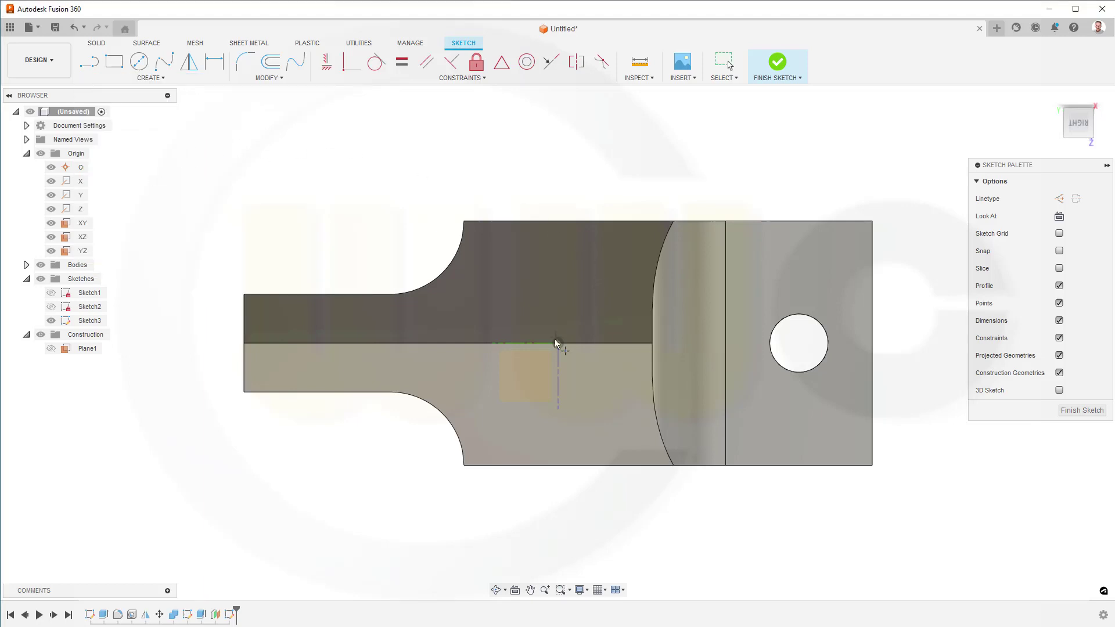
{"action": "left_click", "coordinate": [558, 343]}
{"action": "left_click", "coordinate": [1084, 413]}
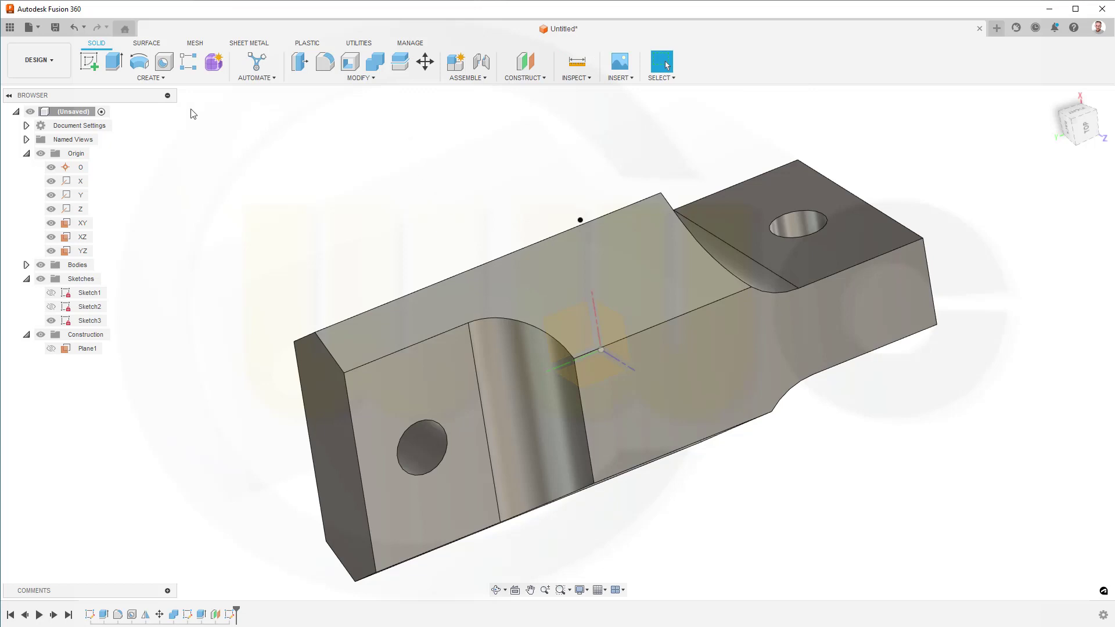
Show the offset plane and start a hole at the sketch point, with its extent set to end at the YZ plane.
{"action": "left_click", "coordinate": [51, 348]}
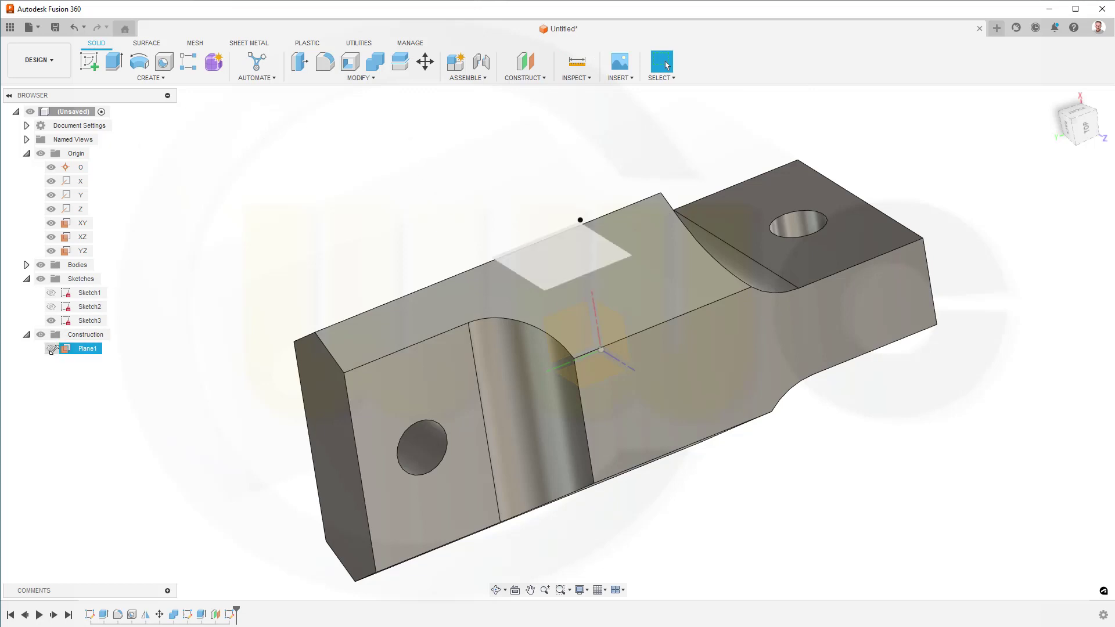
{"action": "key", "text": "h"}
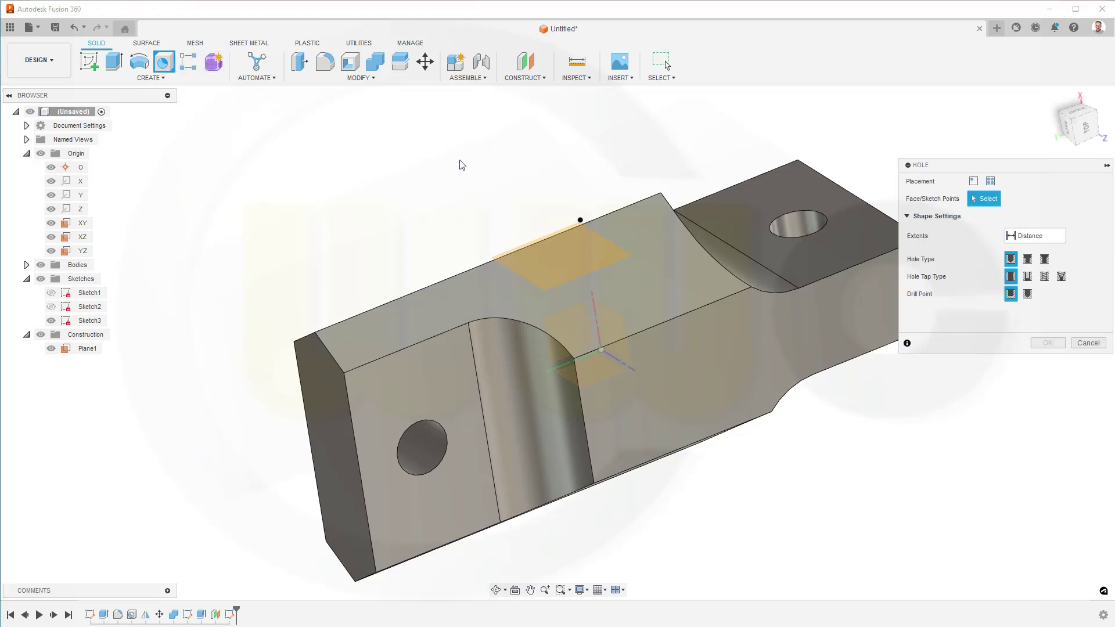
{"action": "left_click", "coordinate": [580, 221]}
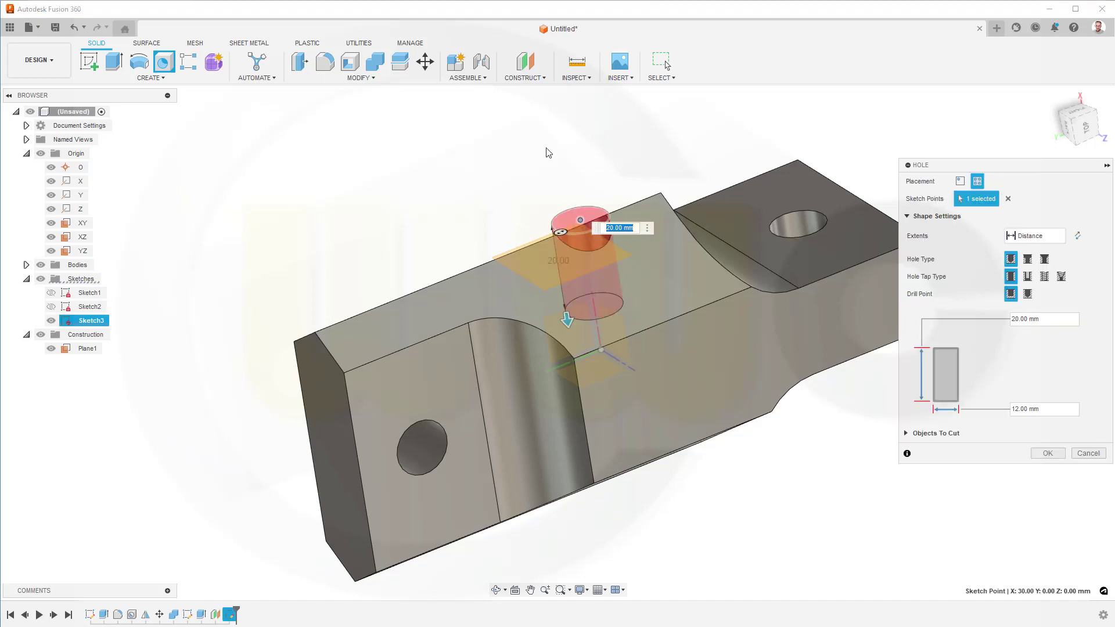
{"action": "left_click", "coordinate": [1065, 239]}
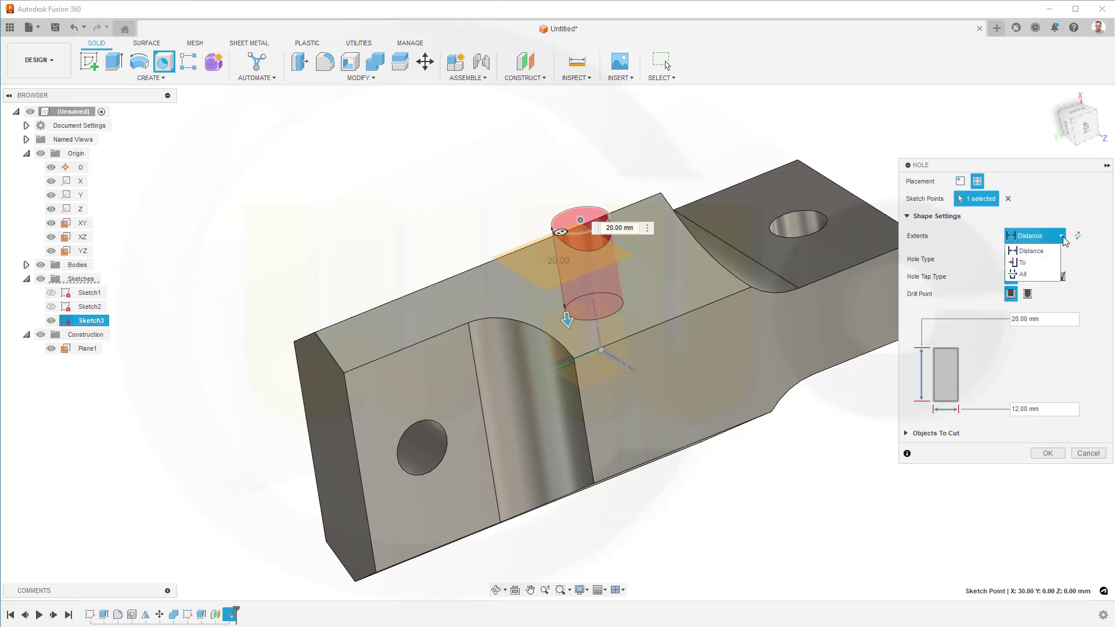
{"action": "left_click", "coordinate": [1025, 256]}
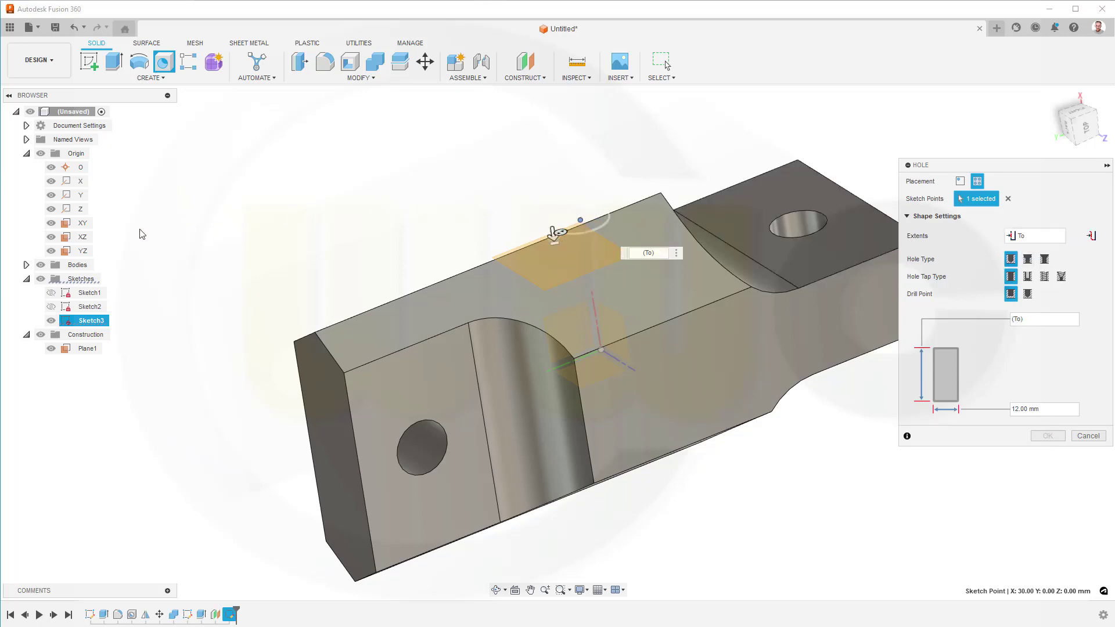
{"action": "left_click", "coordinate": [83, 250]}
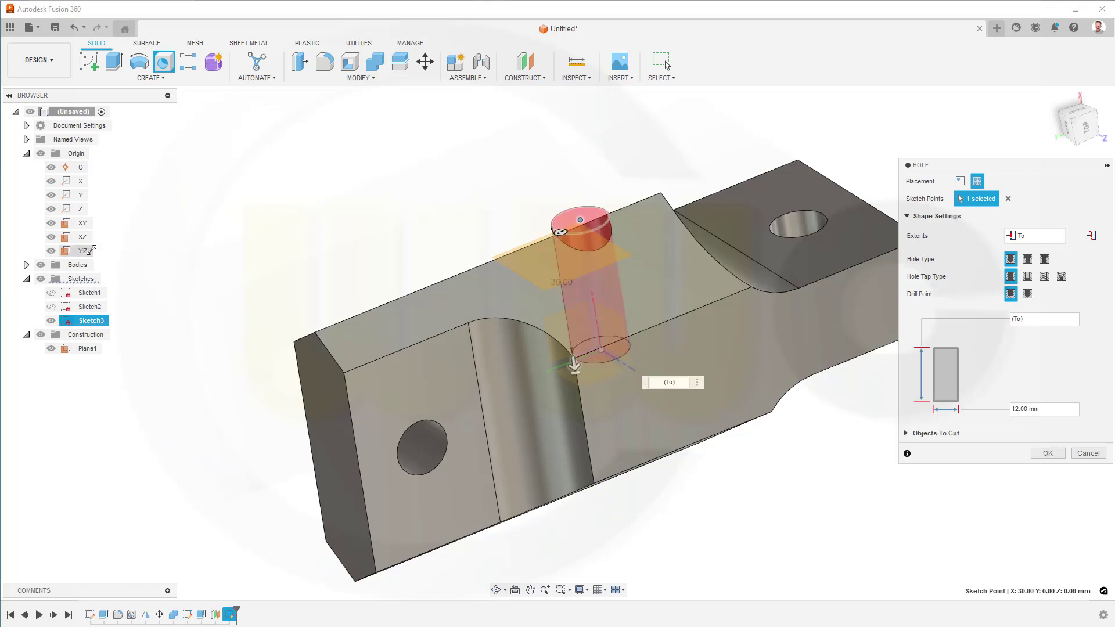
Make the hole a counterbore with 16 mm hole diameter, 30 mm counterbore diameter and 13 mm counterbore depth, and create it.
{"action": "left_click", "coordinate": [1028, 259]}
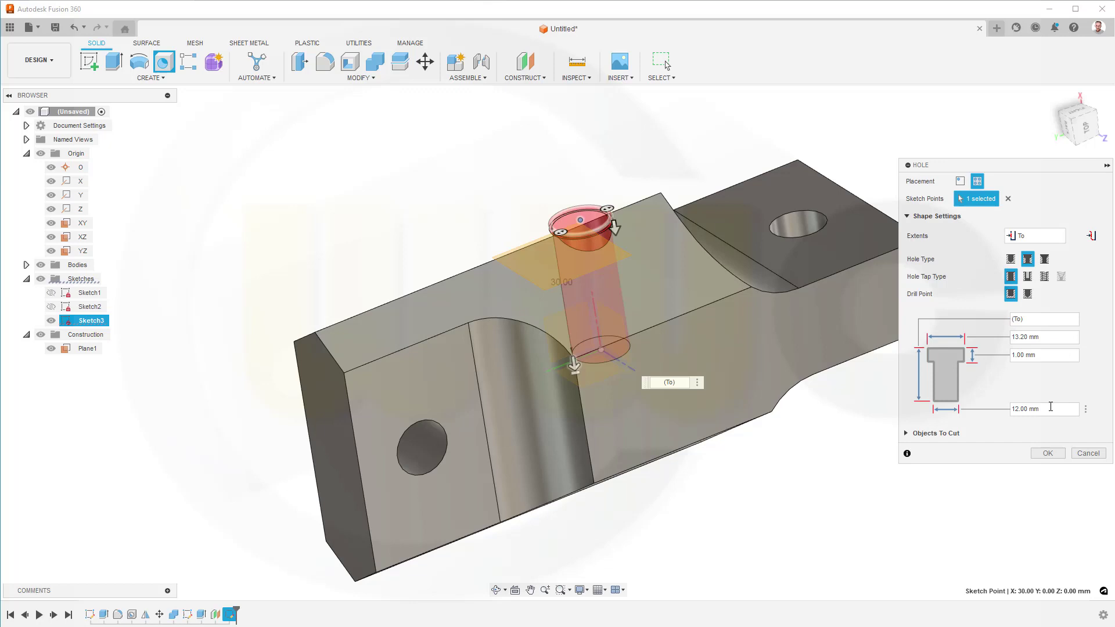
{"action": "left_click_drag", "start_coordinate": [1049, 409], "coordinate": [1019, 409]}
{"action": "type", "text": "16"}
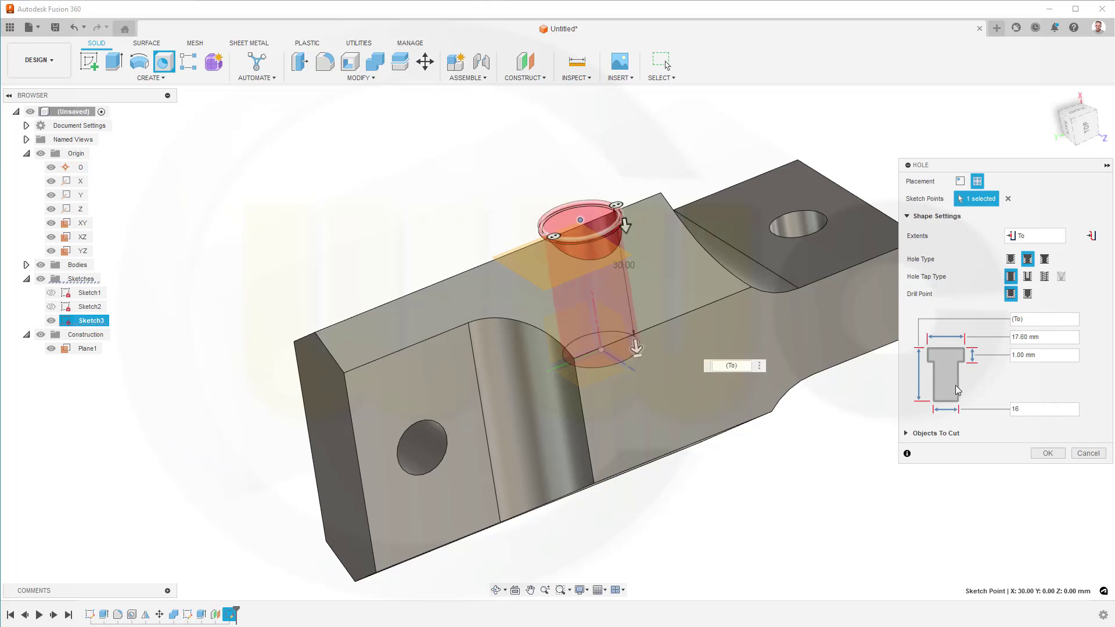
{"action": "left_click_drag", "start_coordinate": [1055, 337], "coordinate": [949, 341]}
{"action": "type", "text": "30"}
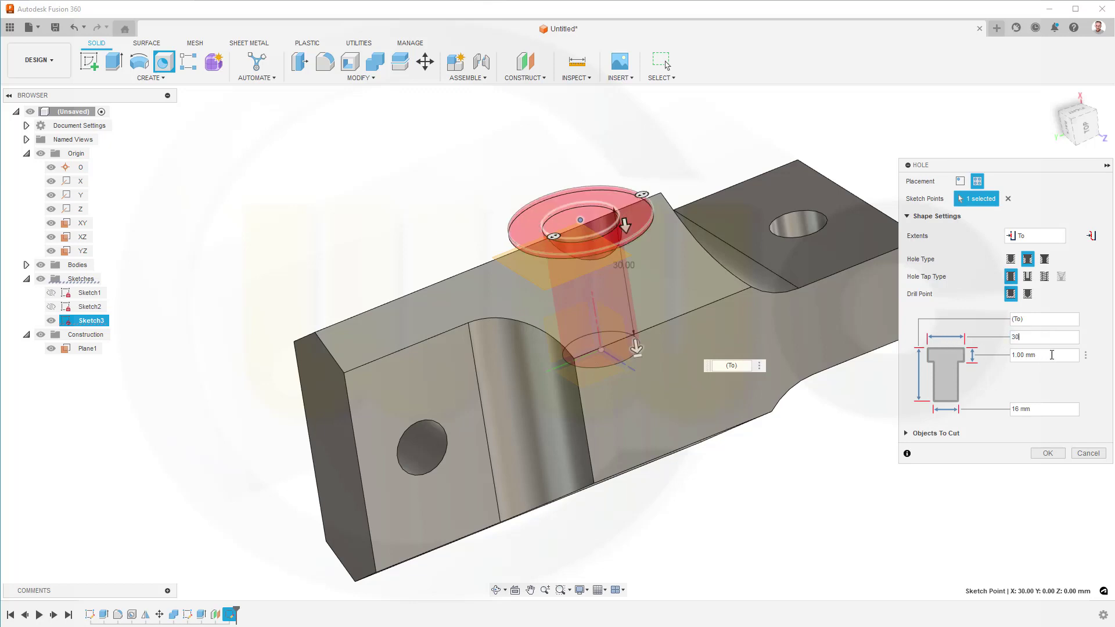
{"action": "left_click_drag", "start_coordinate": [1059, 356], "coordinate": [997, 352]}
{"action": "type", "text": "13"}
{"action": "key", "text": "Tab"}
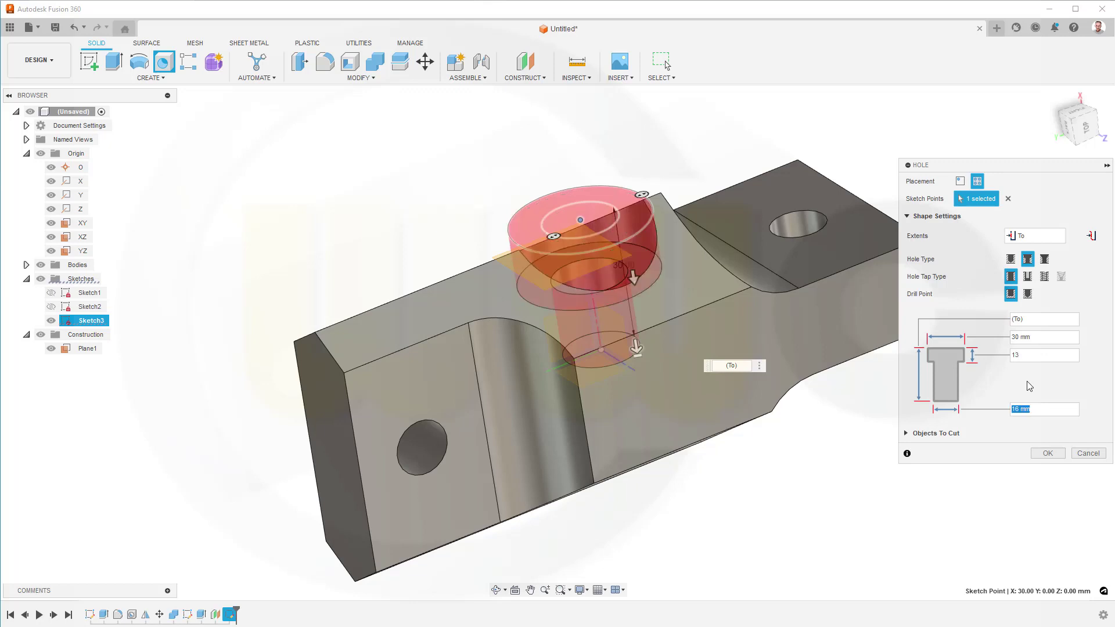
{"action": "left_click", "coordinate": [1048, 453]}
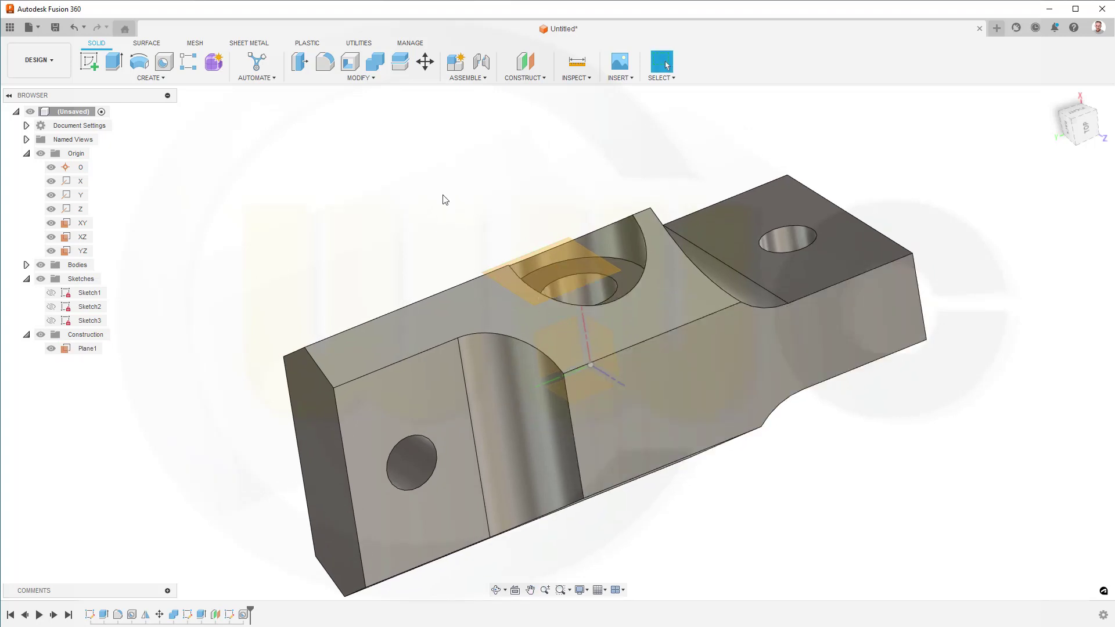
Mirror the central counterbored hole feature across the origin's YZ plane, keeping the compute type at Adjust.
{"action": "left_click", "coordinate": [165, 79]}
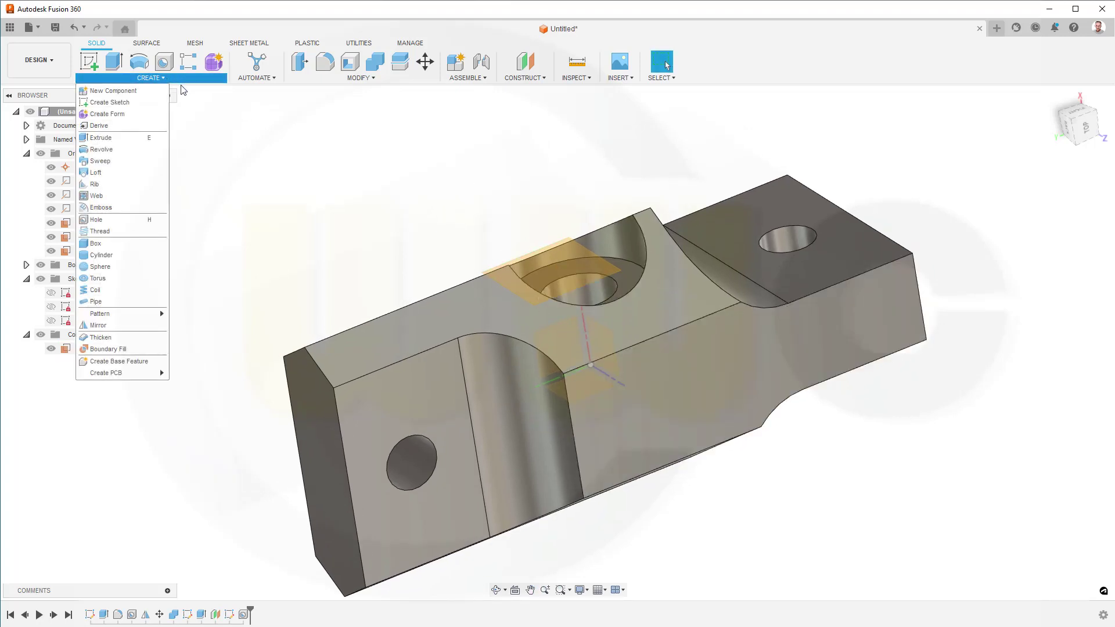
{"action": "left_click", "coordinate": [99, 325]}
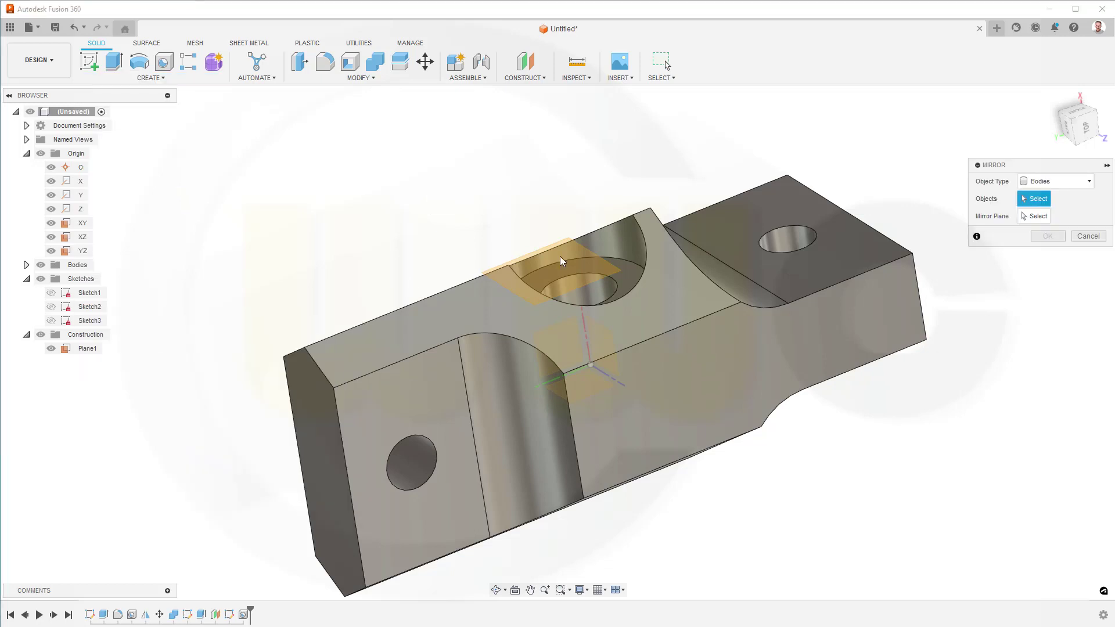
{"action": "left_click", "coordinate": [1087, 182]}
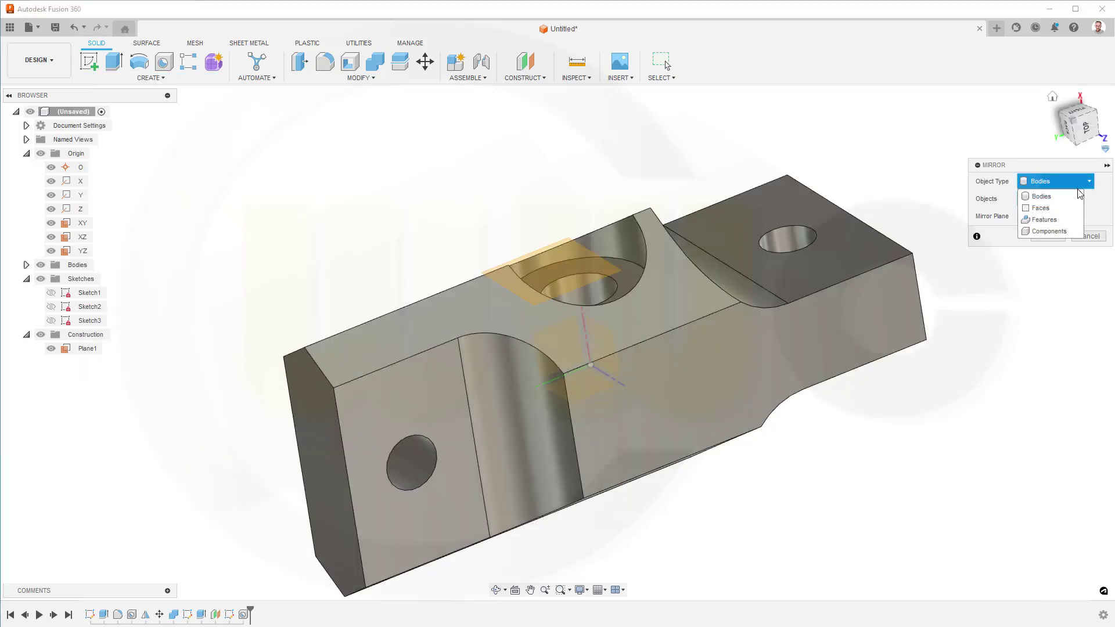
{"action": "left_click", "coordinate": [1054, 220]}
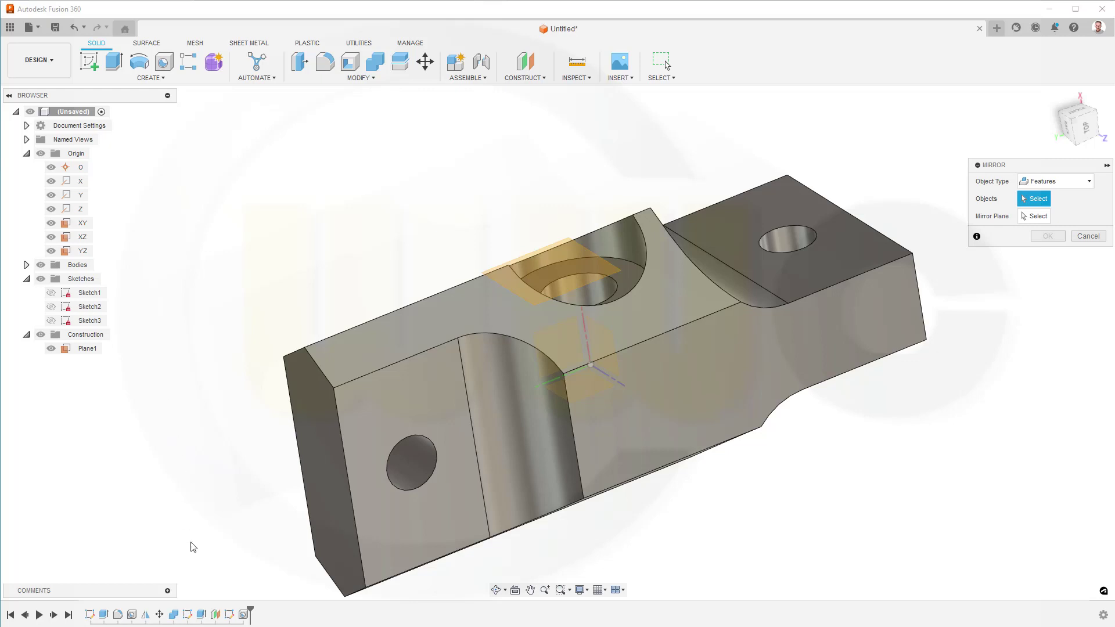
{"action": "left_click", "coordinate": [244, 615]}
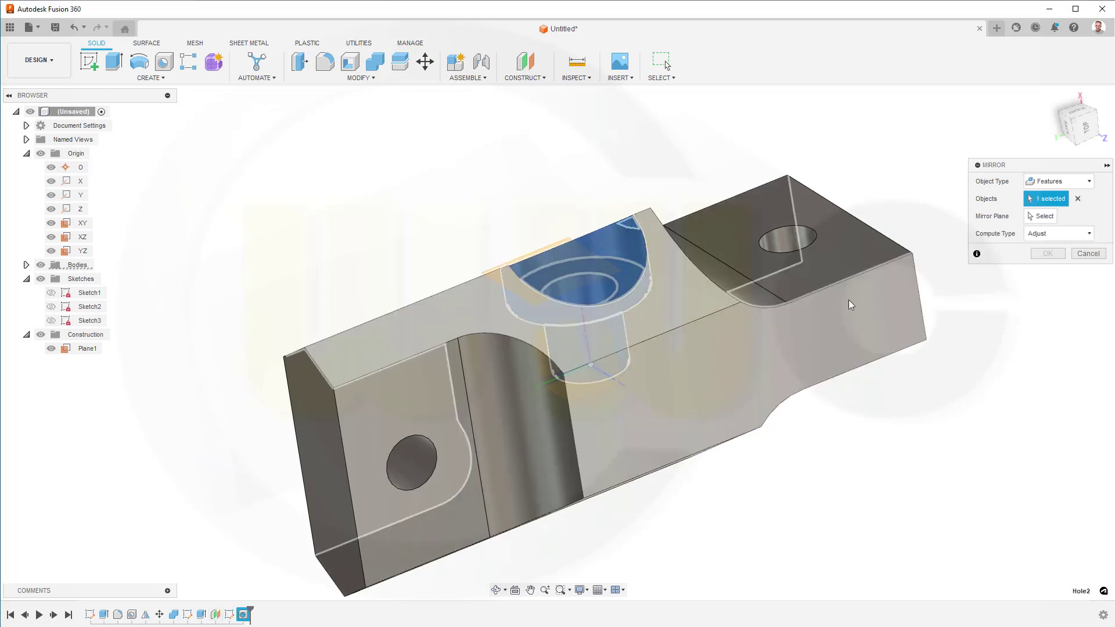
{"action": "left_click", "coordinate": [1049, 218]}
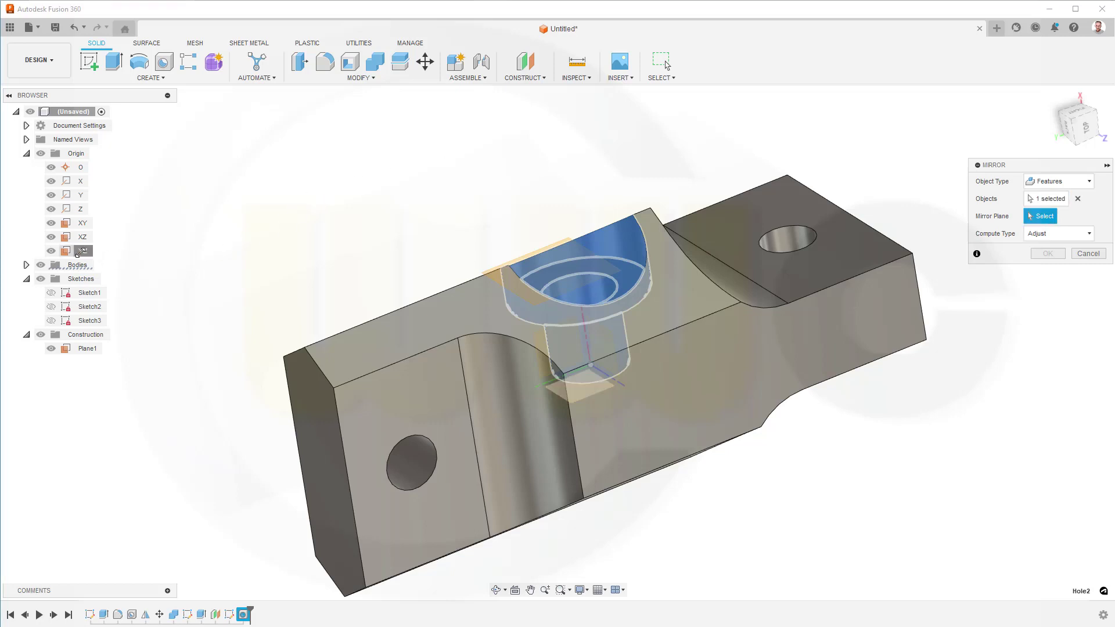
{"action": "left_click", "coordinate": [126, 254]}
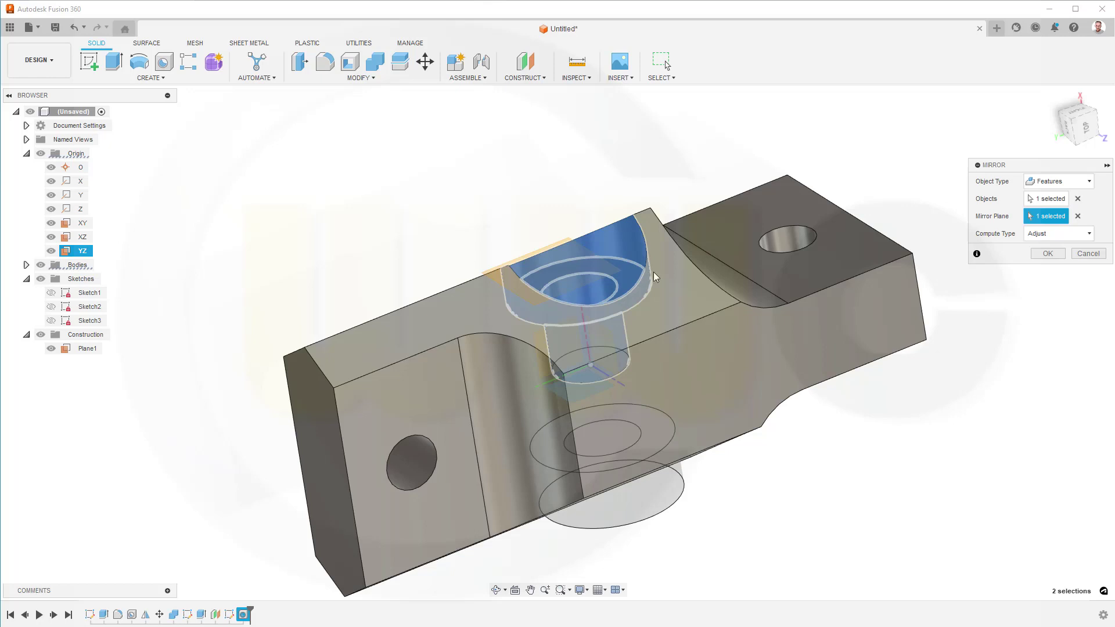
{"action": "left_click", "coordinate": [1048, 253]}
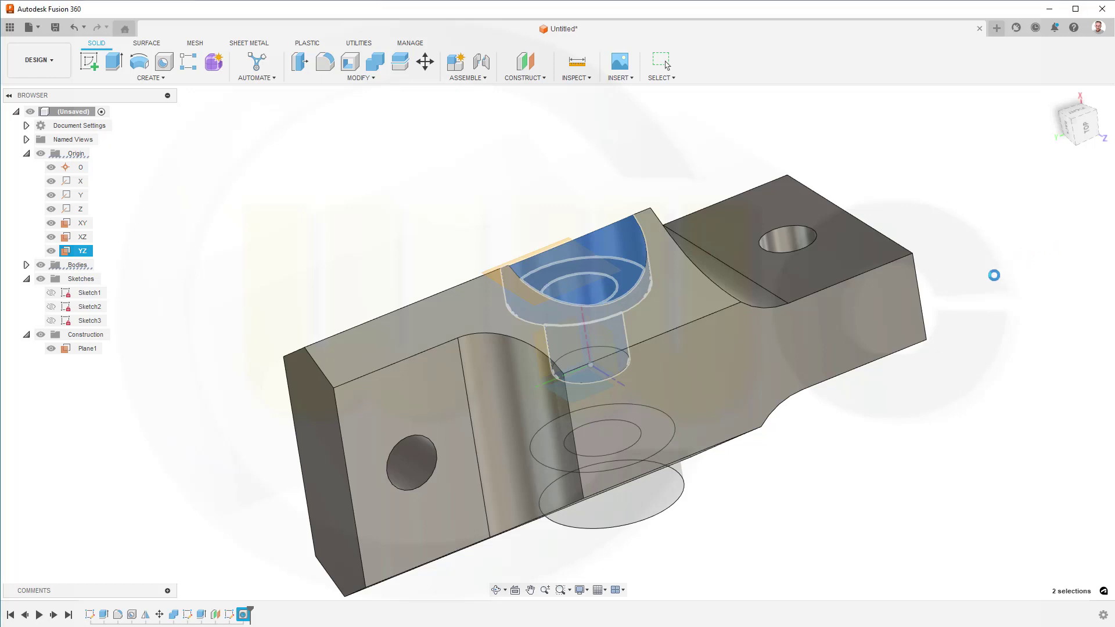
{"action": "mouse_move", "coordinate": [946, 312]}
{"action": "middle_mouse_down", "text": "shift"}
{"action": "mouse_move", "coordinate": [911, 229]}
{"action": "mouse_move", "coordinate": [933, 319]}
{"action": "mouse_move", "coordinate": [957, 314]}
{"action": "middle_mouse_up", "text": "shift"}
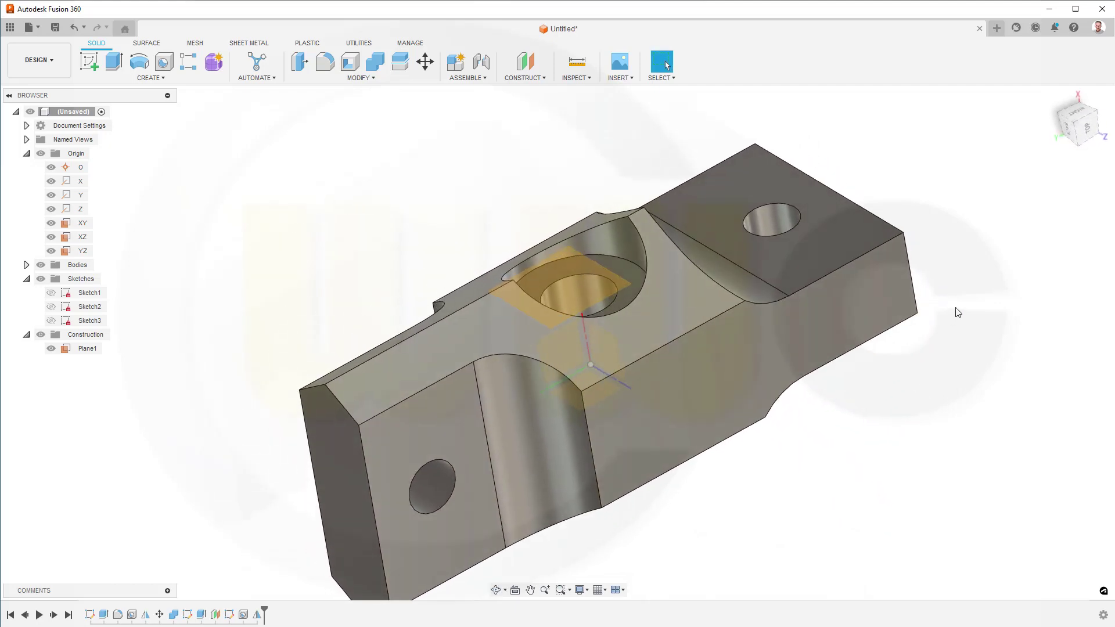